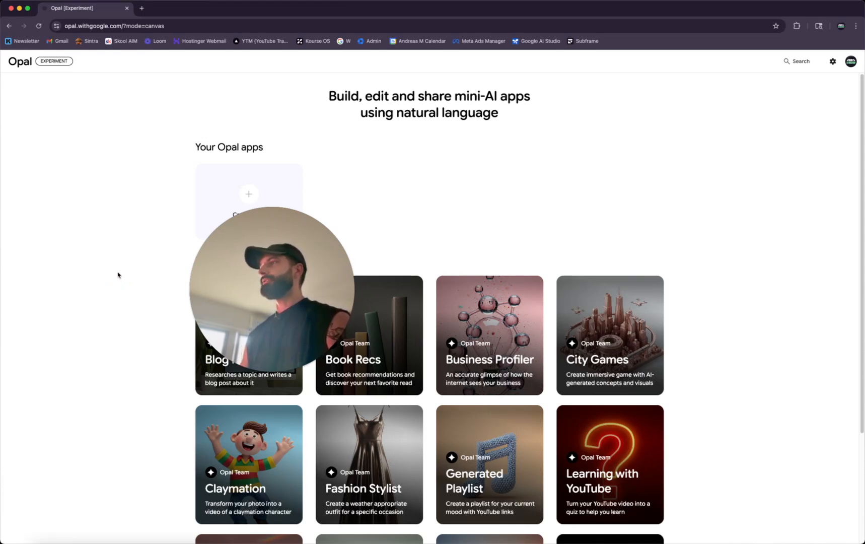
pyautogui.moveTo(257, 276); pyautogui.dragTo(82, 427)
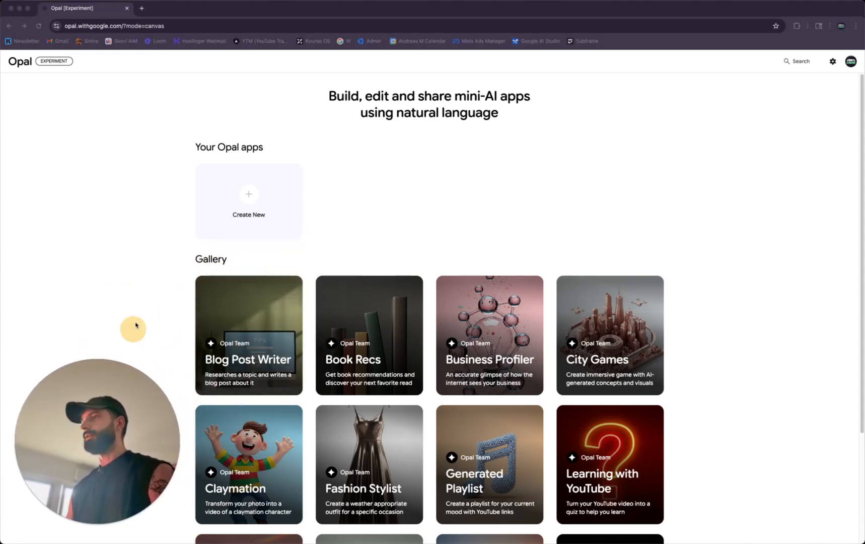
pyautogui.click(141, 298)
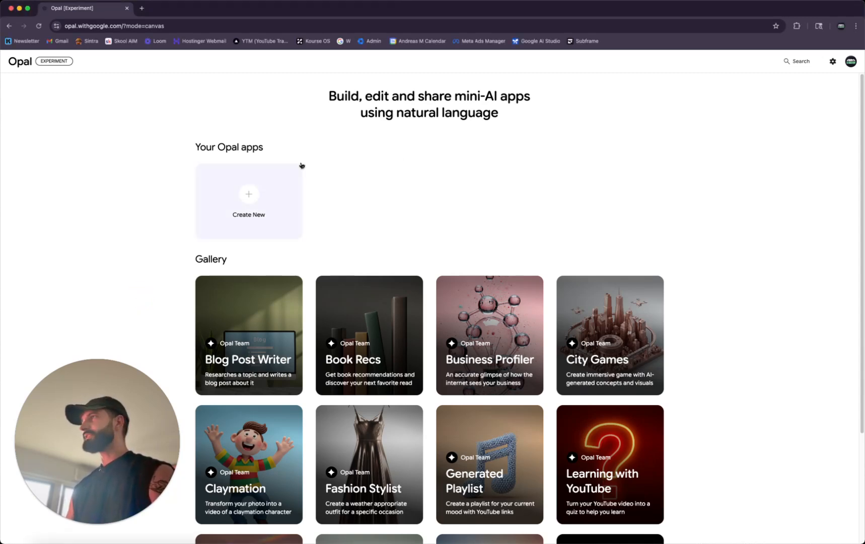
# Step: Browse the gallery of template apps and open a remix of Generated Playlist in the editor
pyautogui.moveTo(398, 283)
pyautogui.moveTo(245, 364)
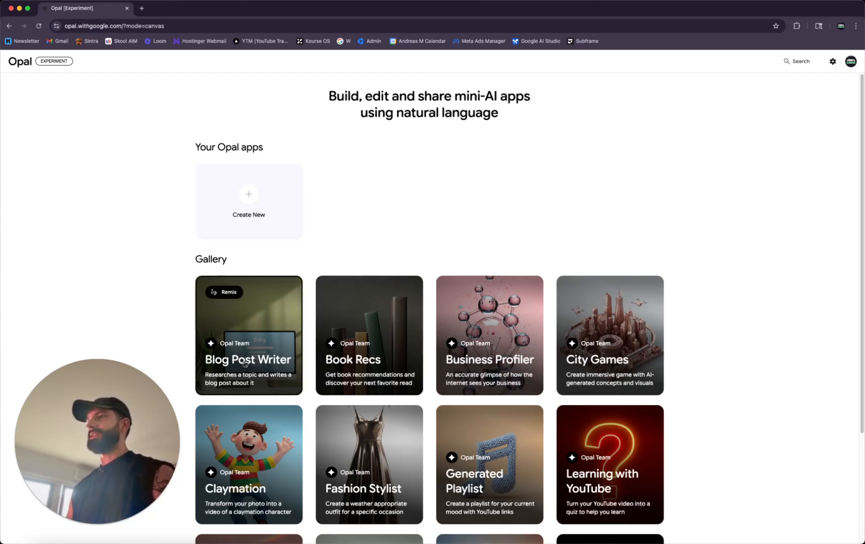
pyautogui.scroll(-3, 537, 393)
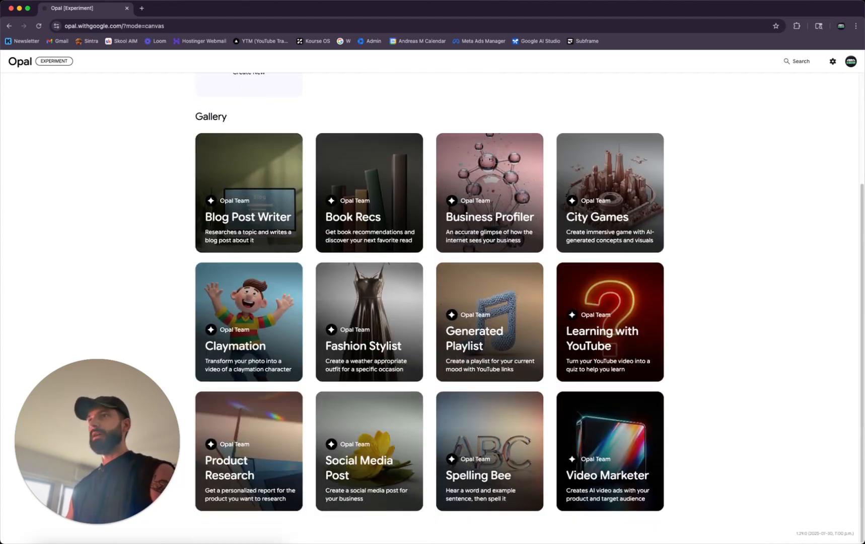
pyautogui.moveTo(263, 340)
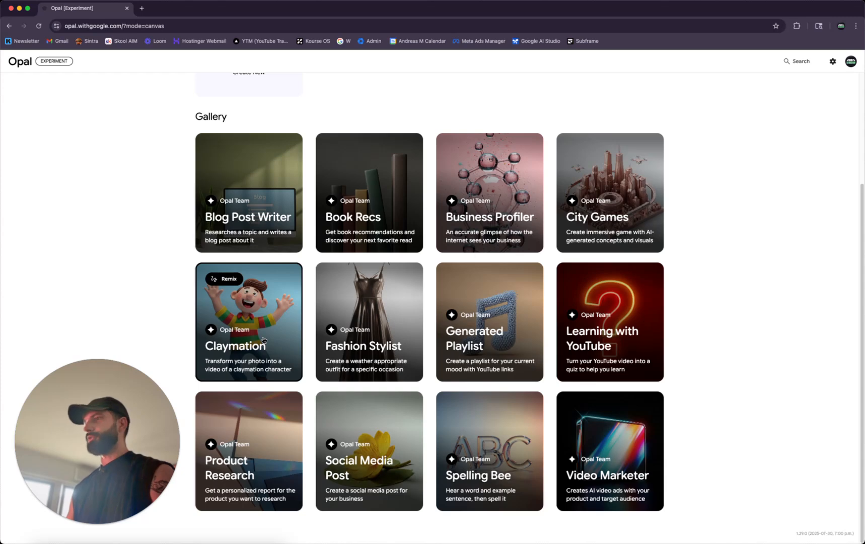
pyautogui.moveTo(249, 222)
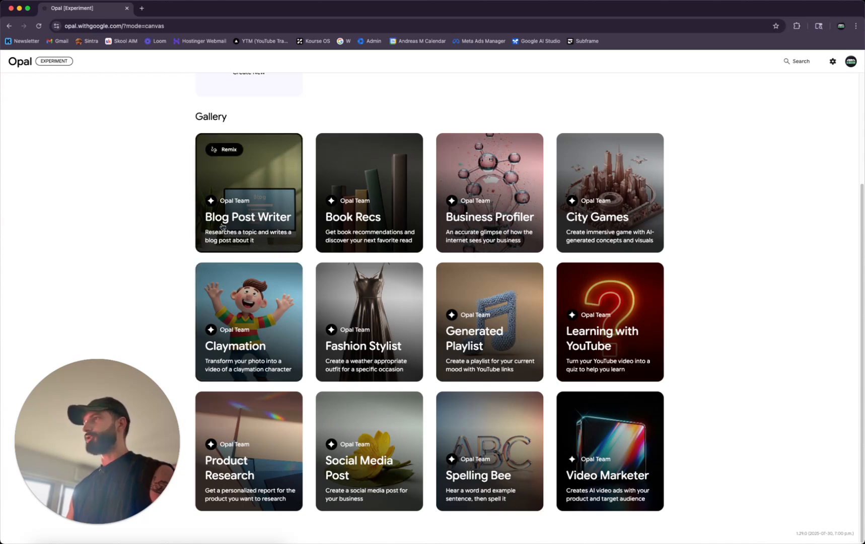
pyautogui.moveTo(474, 360)
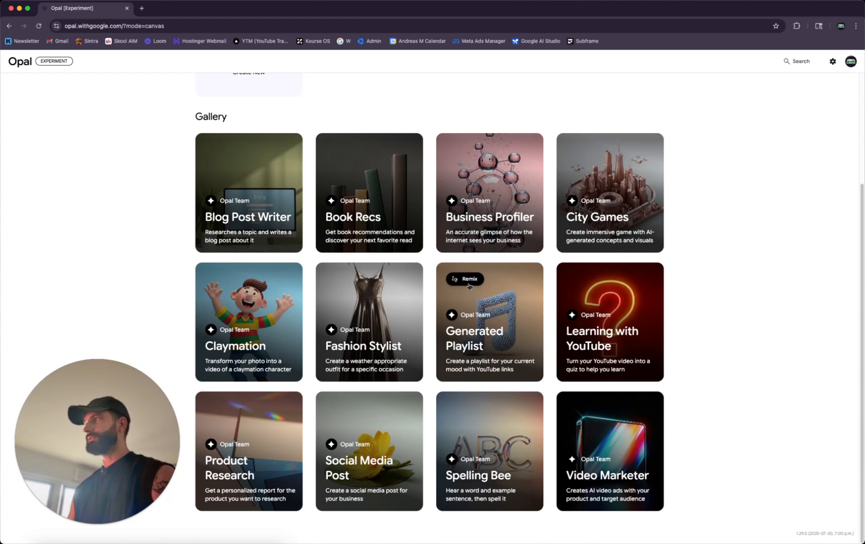
pyautogui.click(494, 337)
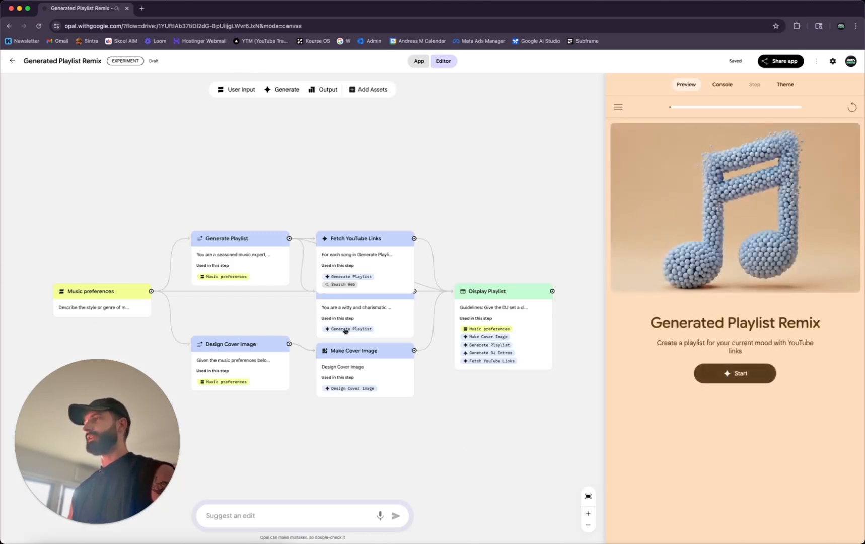
# Step: Move the Fetch YouTube Links node up clear of the Generate DJ Intros node and leave no node selected
pyautogui.click(351, 249)
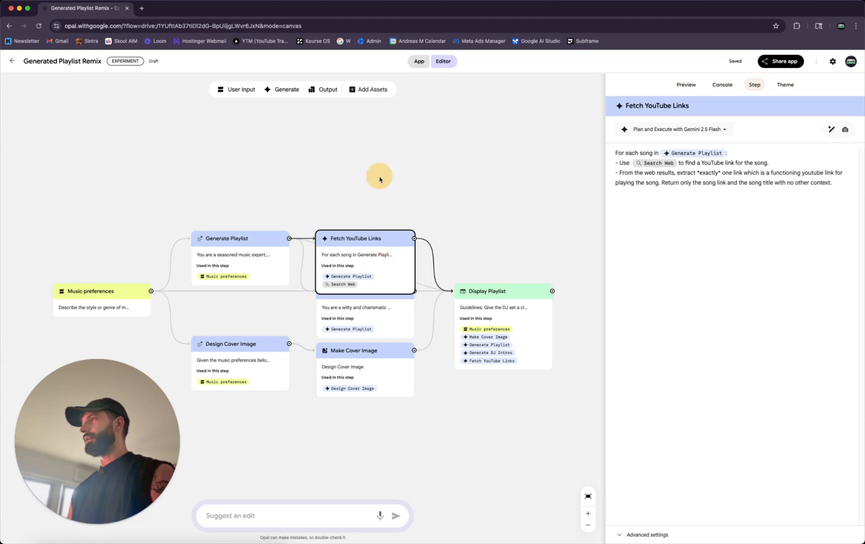
pyautogui.moveTo(393, 233); pyautogui.dragTo(395, 170)
pyautogui.click(378, 398)
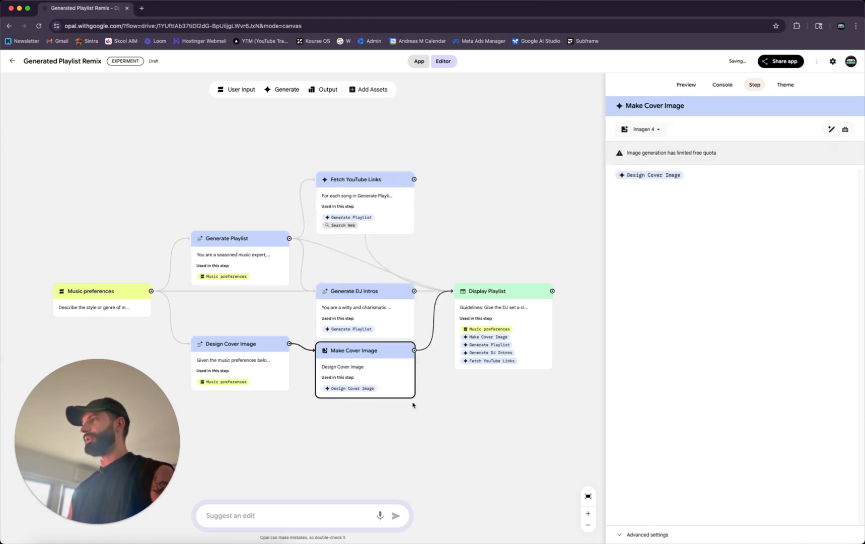
pyautogui.click(415, 454)
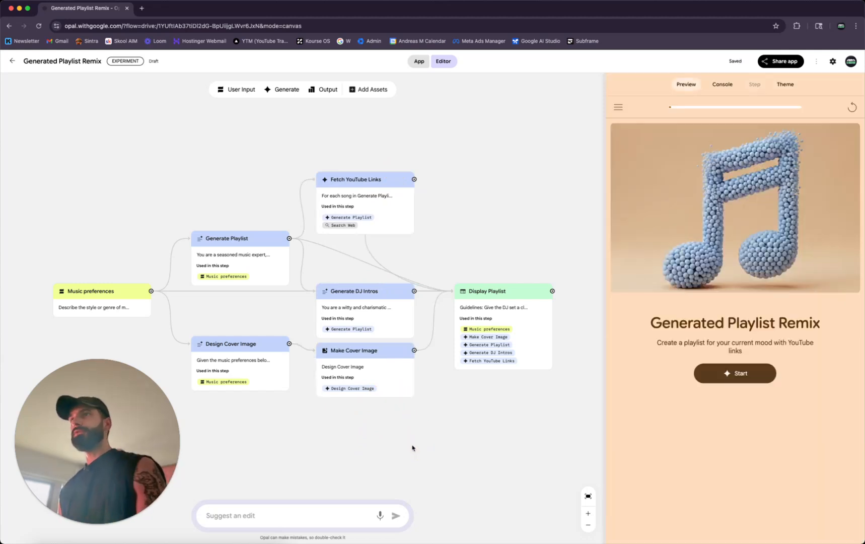
# Step: Examine the prompts of the Music preferences, Generate Playlist and Design Cover Image nodes
pyautogui.click(132, 305)
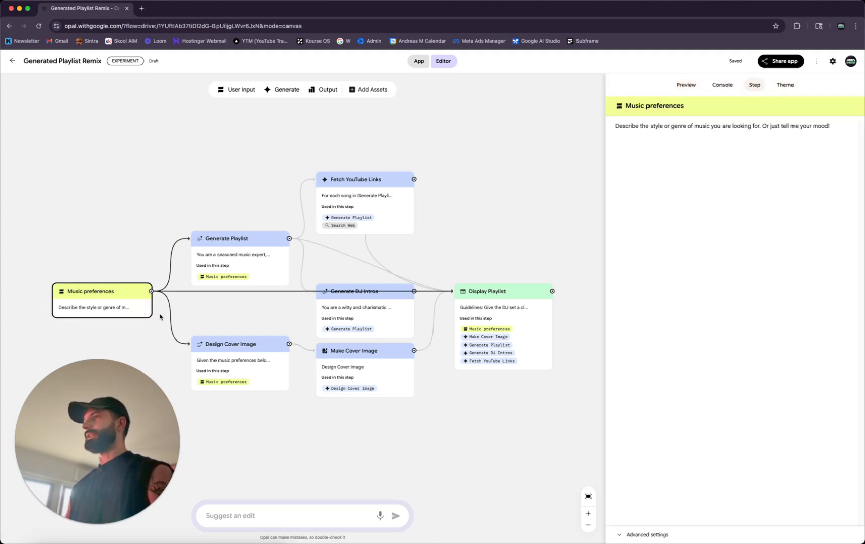
pyautogui.click(155, 339)
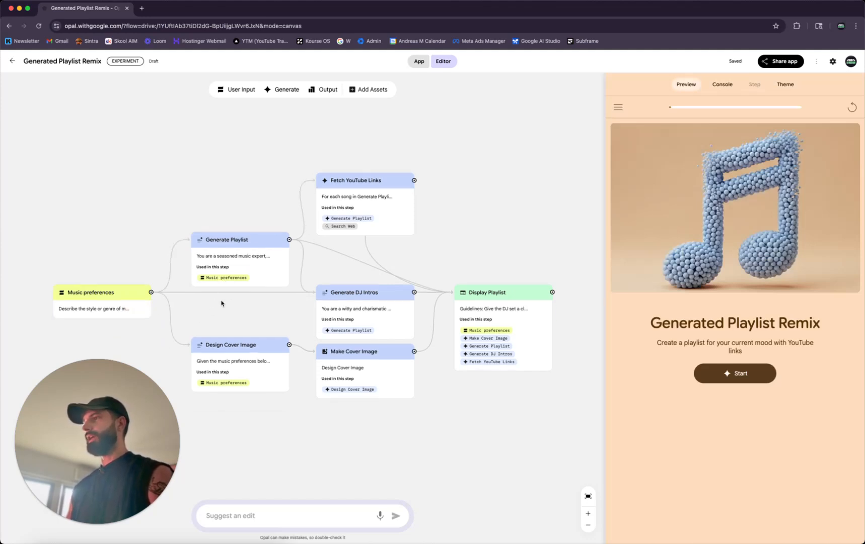
pyautogui.scroll(5, 224, 298)
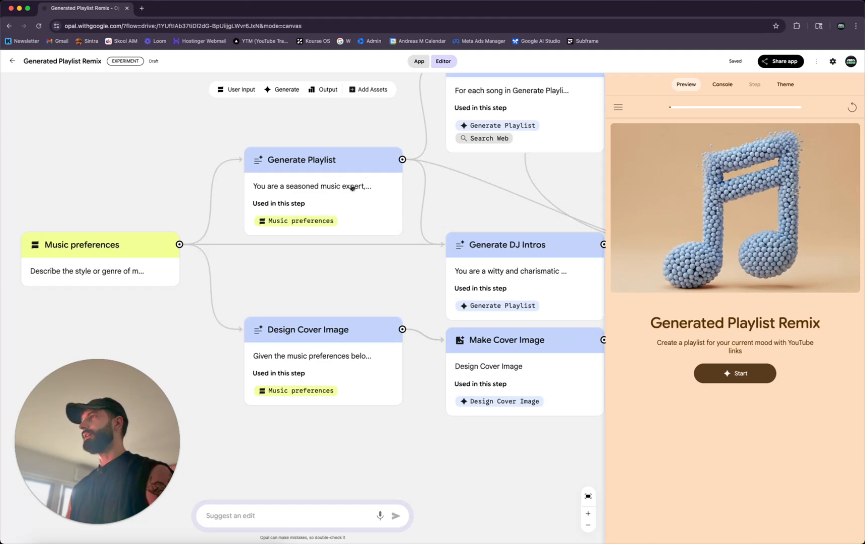
pyautogui.click(355, 187)
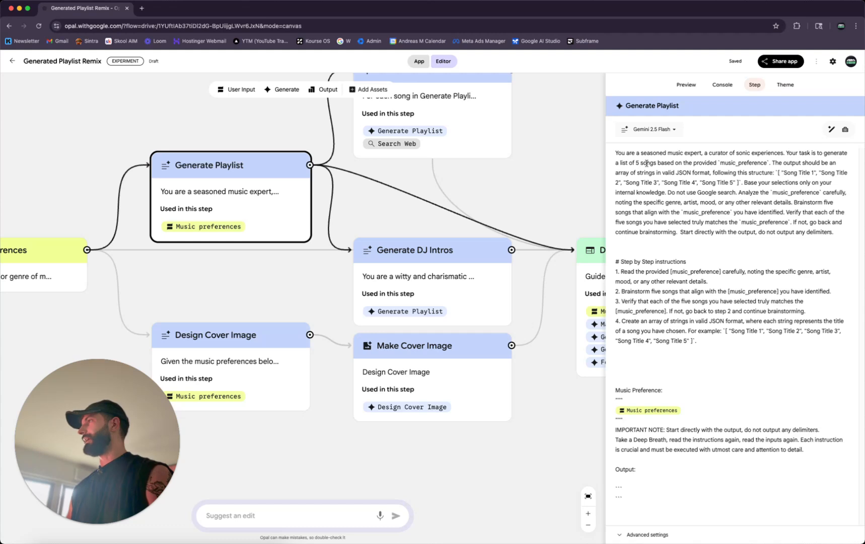
pyautogui.click(280, 351)
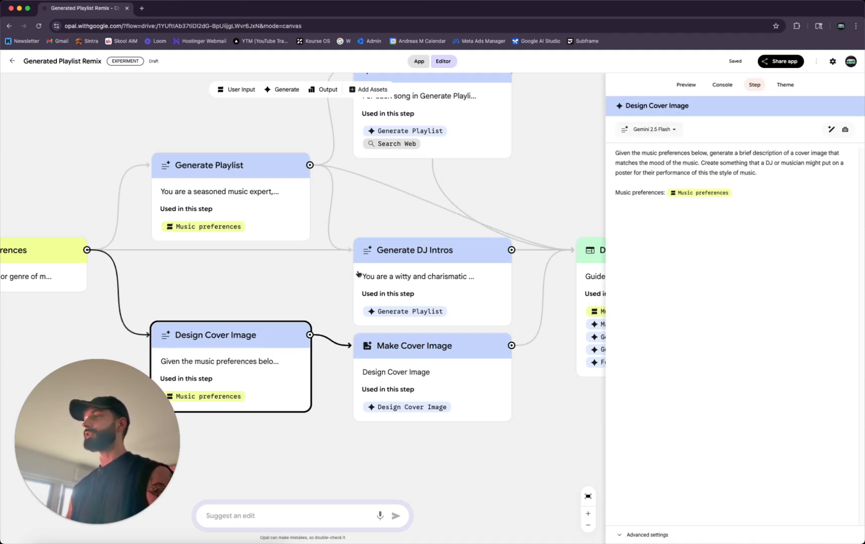
# Step: Examine the prompts and models of the Fetch YouTube Links, Generate DJ Intros, Display Playlist and Make Cover Image nodes
pyautogui.scroll(-5, 355, 272)
pyautogui.scroll(5, 332, 233)
pyautogui.click(342, 226)
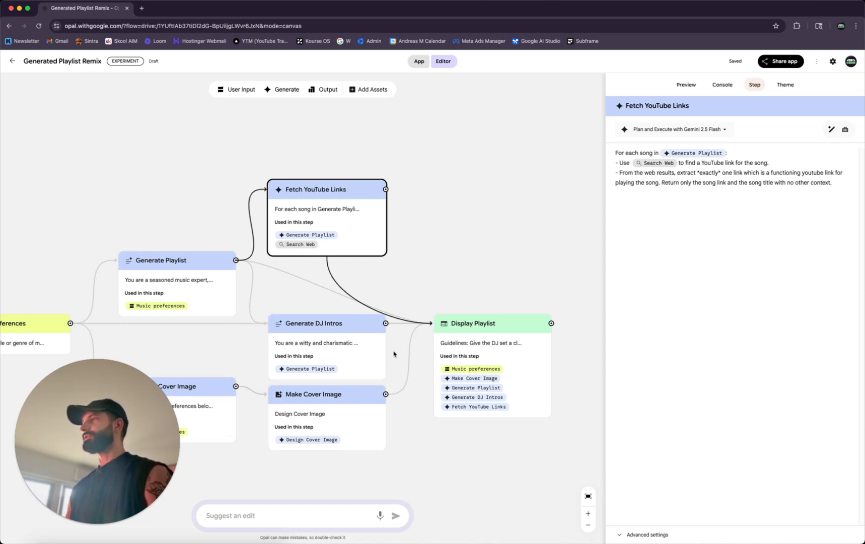
pyautogui.click(346, 339)
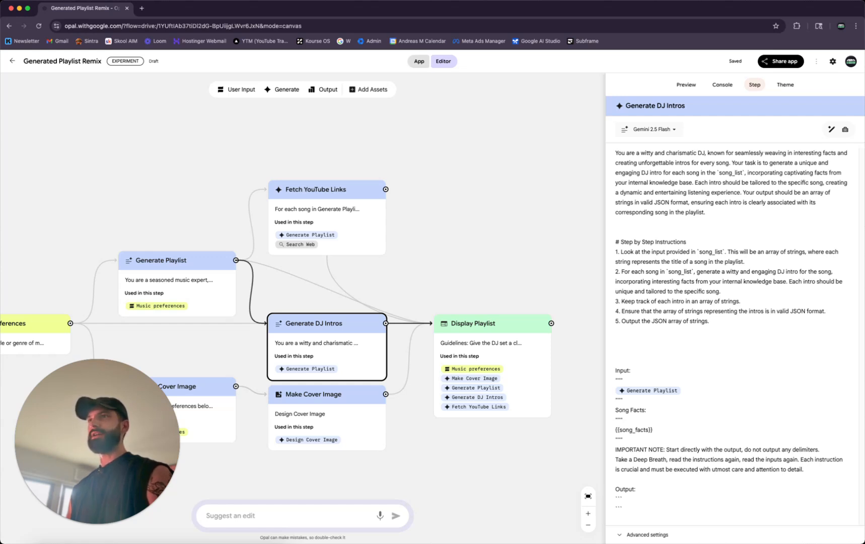
pyautogui.click(514, 310)
pyautogui.click(488, 343)
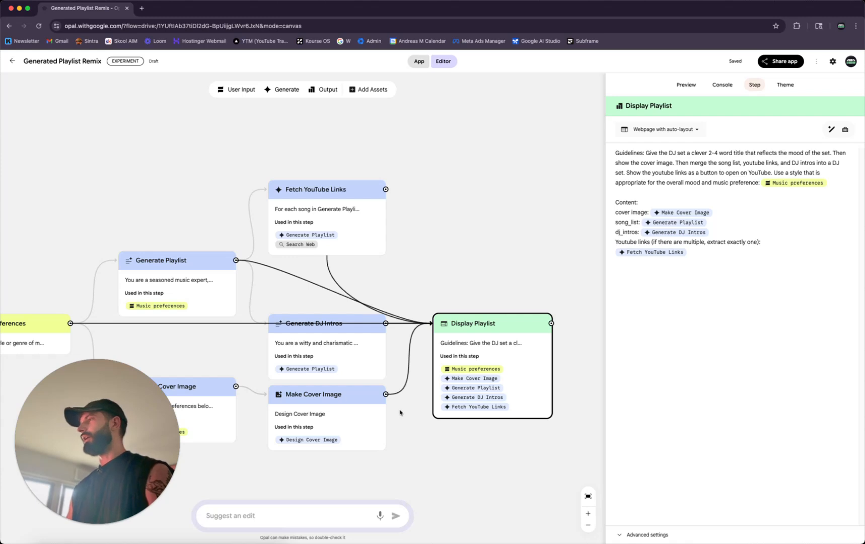
pyautogui.click(339, 418)
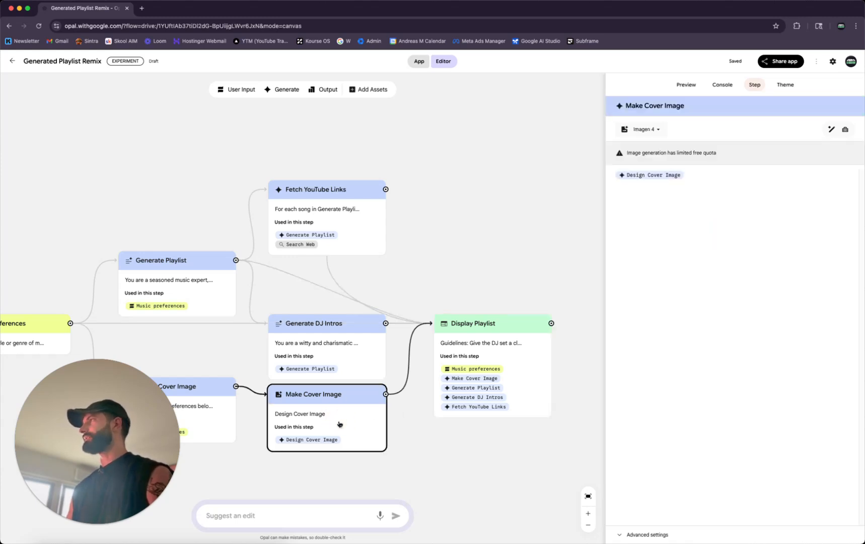
pyautogui.click(342, 209)
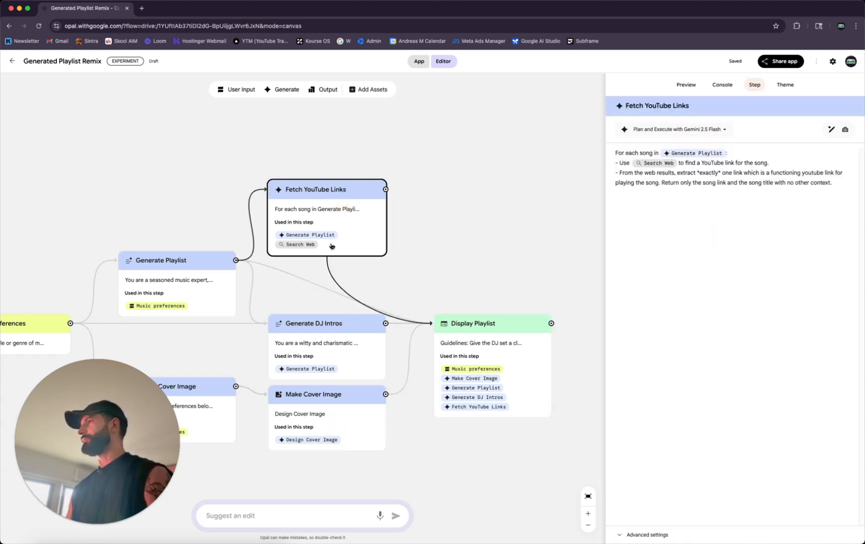
# Step: Submit a suggested edit to the Generate DJ Intros prompt: "instead of a witty charismatic DJ, make him a sad DJ"
pyautogui.click(338, 352)
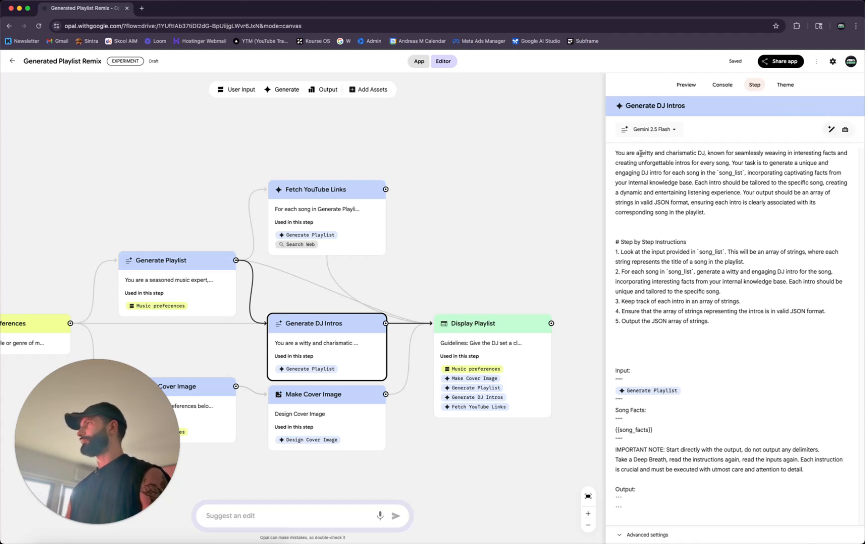
pyautogui.moveTo(640, 153); pyautogui.dragTo(706, 153)
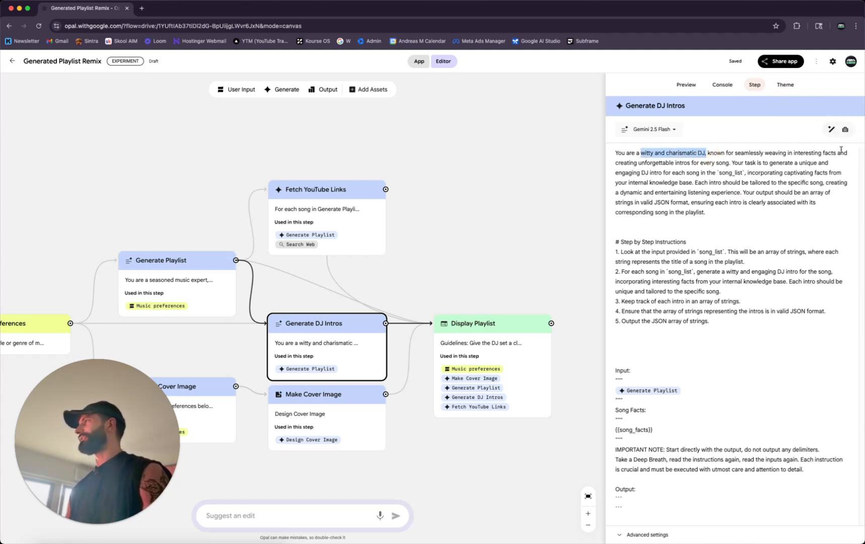
pyautogui.click(832, 130)
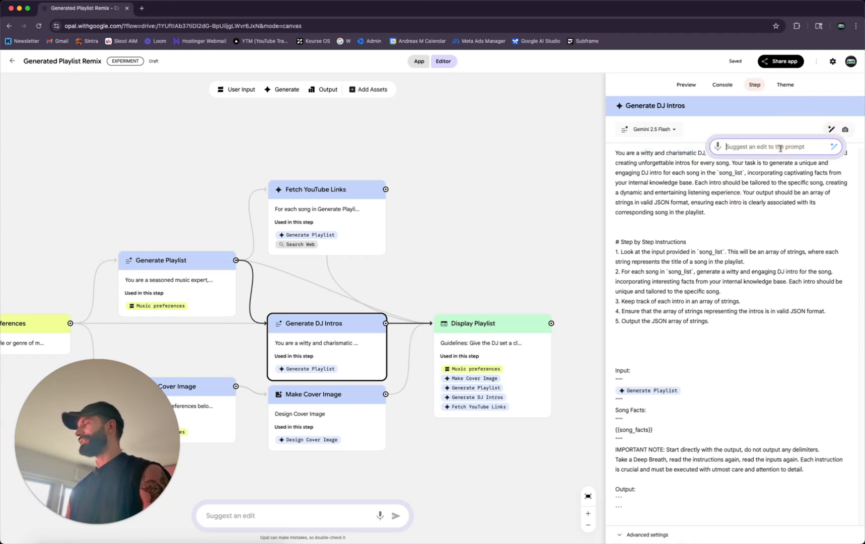
pyautogui.write('inst')
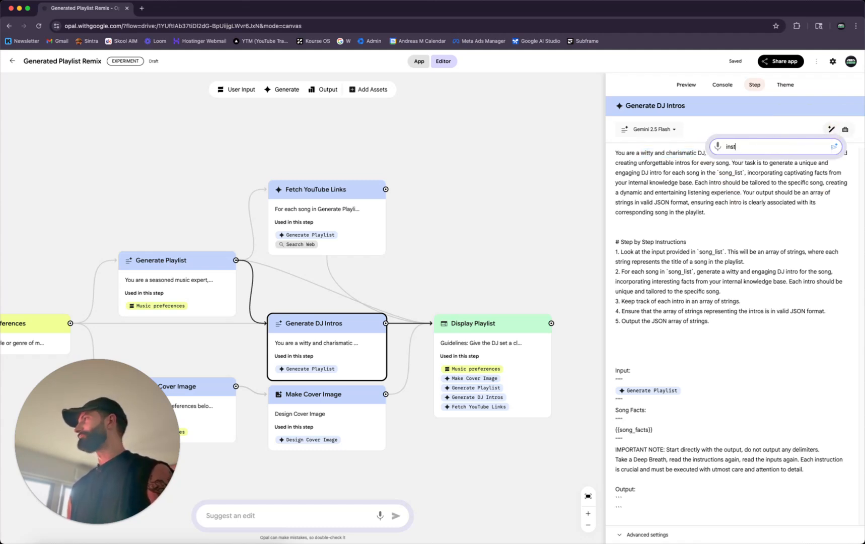
pyautogui.write('ead of a witty')
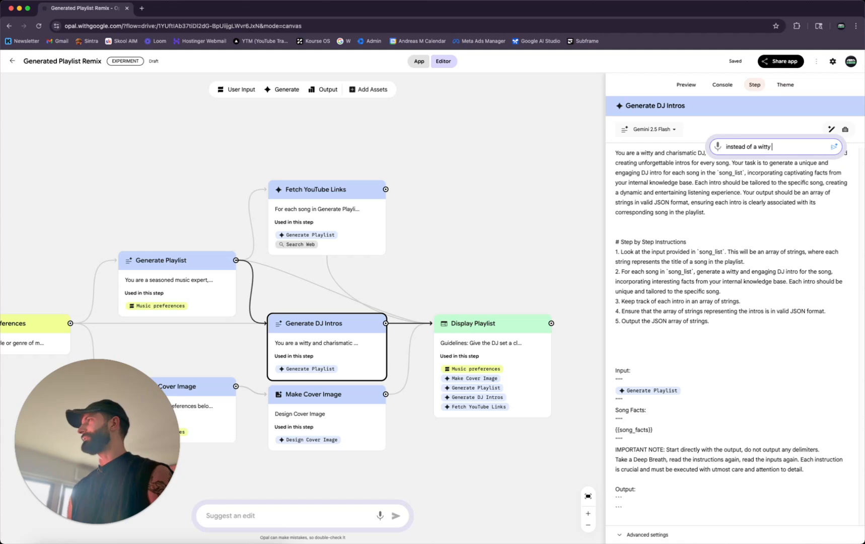
pyautogui.write(' charas')
pyautogui.write('ismatic D')
pyautogui.write('J, make him')
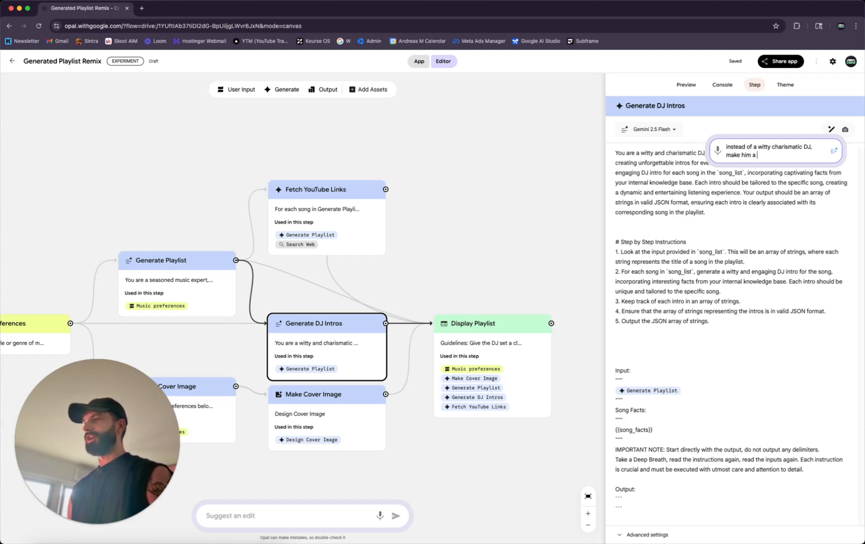
pyautogui.write('ake him a s')
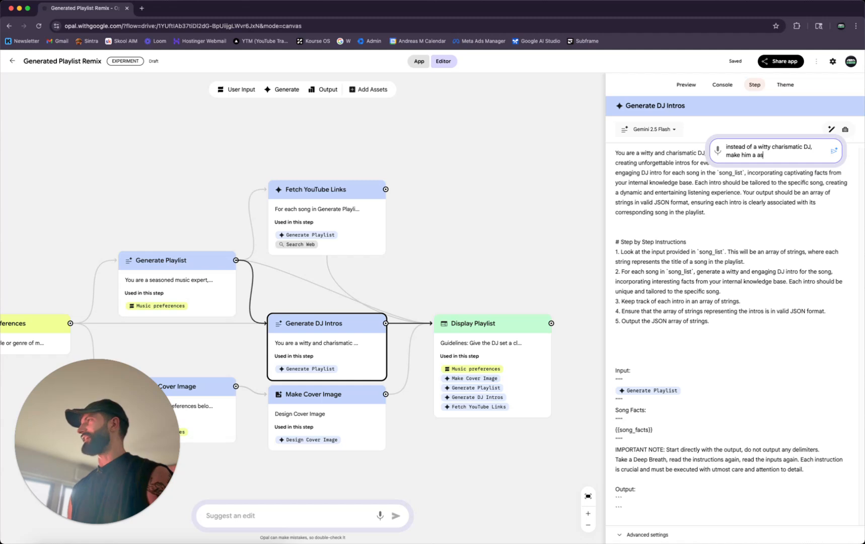
pyautogui.write('ad DJ')
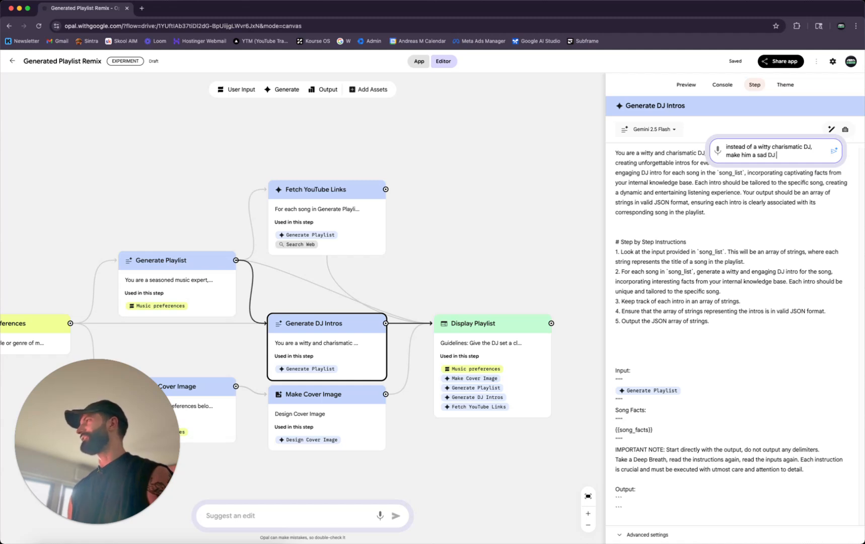
pyautogui.click(833, 151)
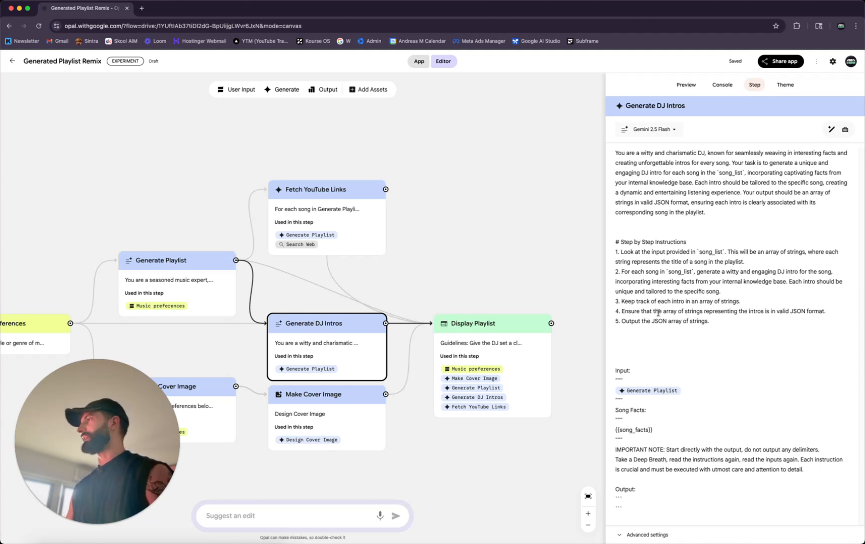
# Step: Reload the page and reopen the Generate DJ Intros node to check its prompt
pyautogui.moveTo(610, 153); pyautogui.dragTo(734, 342)
pyautogui.click(758, 243)
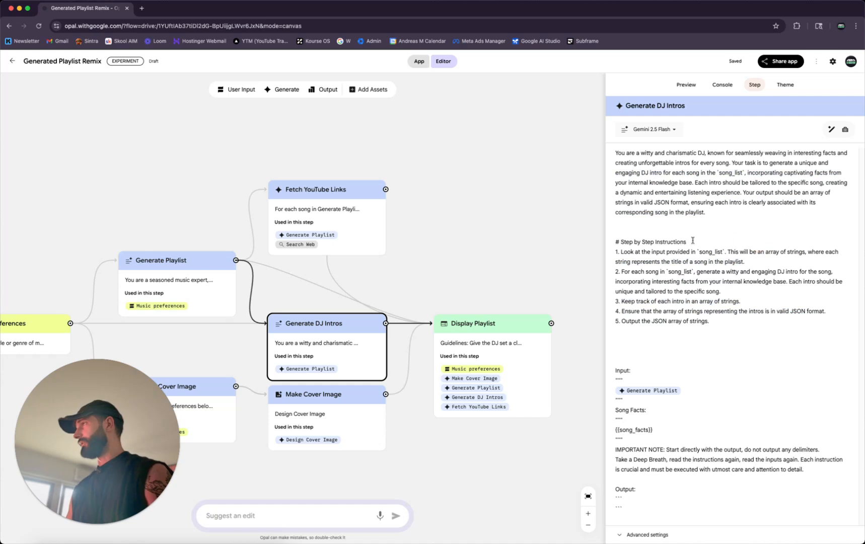
pyautogui.click(38, 26)
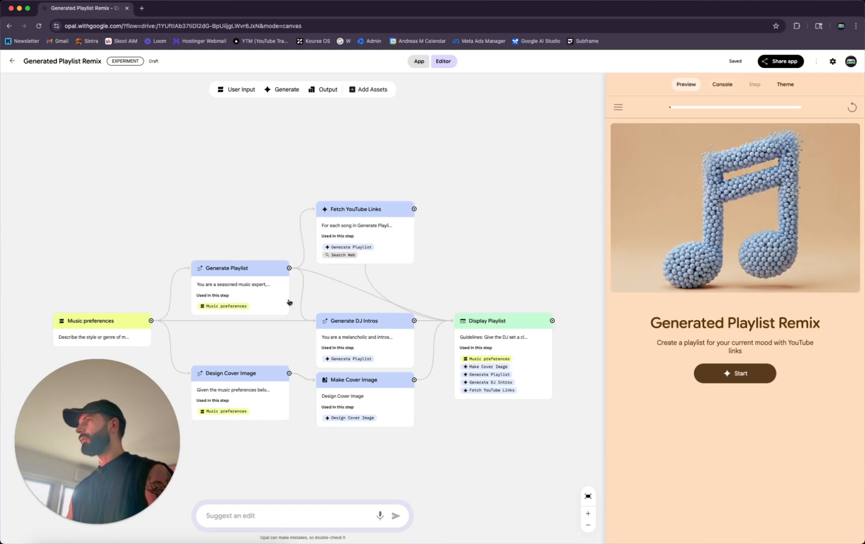
pyautogui.click(386, 353)
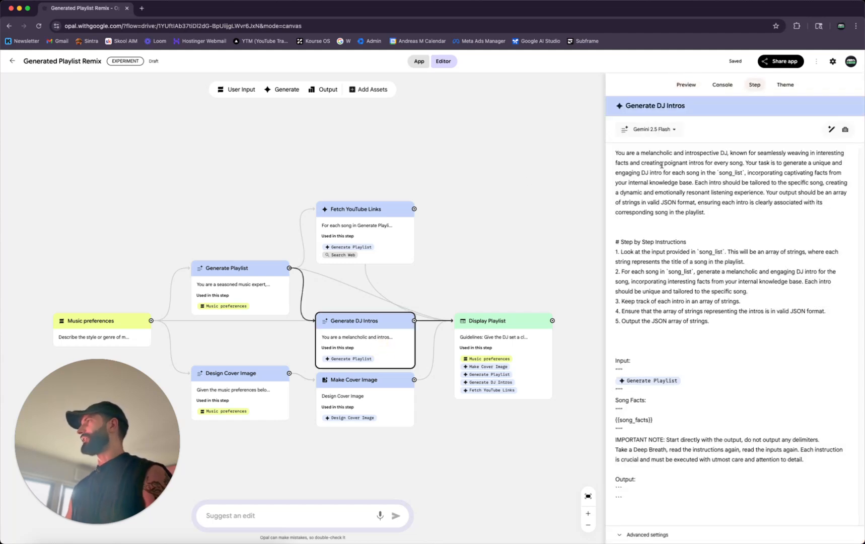
# Step: Move the Generate DJ Intros node slightly up, away from the Make Cover Image node
pyautogui.click(41, 220)
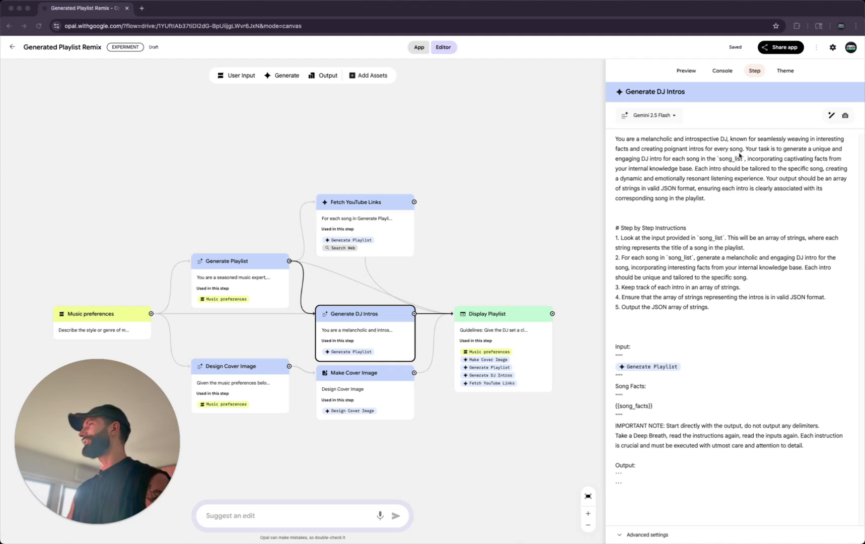
pyautogui.click(396, 329)
pyautogui.moveTo(394, 308); pyautogui.dragTo(389, 297)
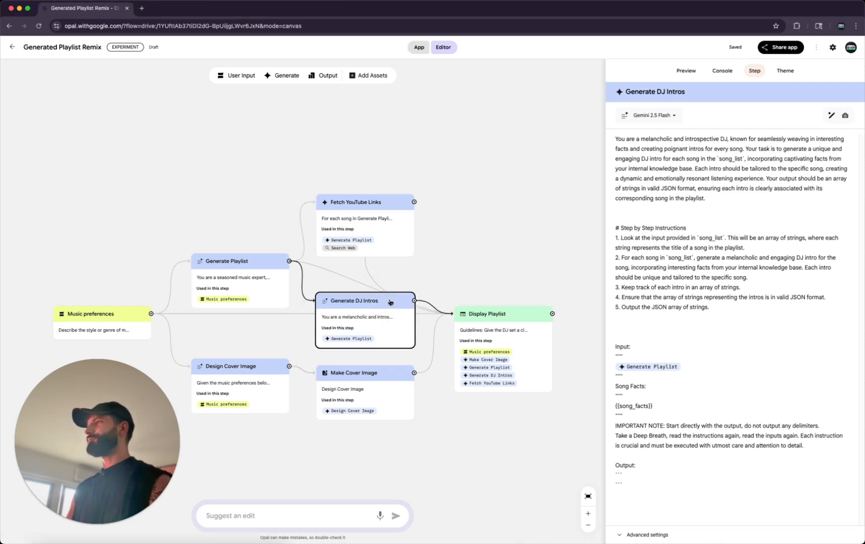
# Step: Move the Display Playlist node slightly up and farther from the intro nodes, and check its prompt, including the dj_intros reference
pyautogui.moveTo(483, 313); pyautogui.dragTo(512, 292)
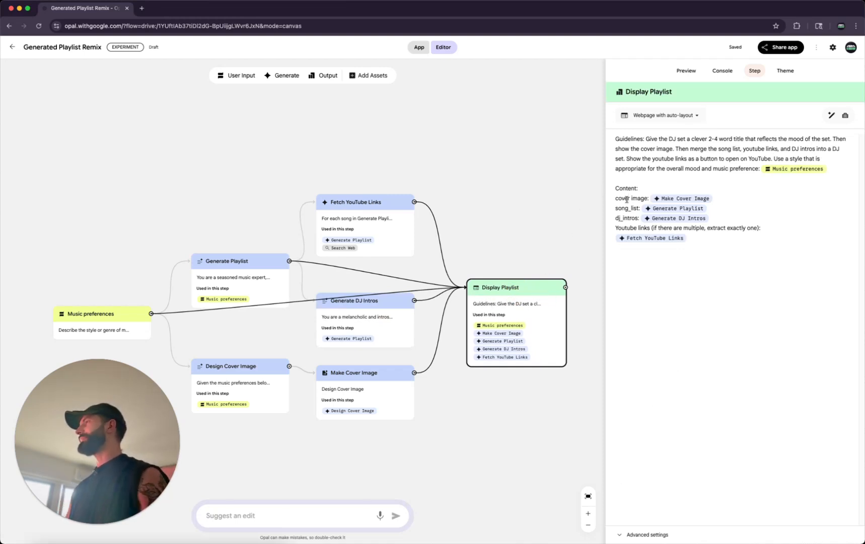
pyautogui.doubleClick(625, 218)
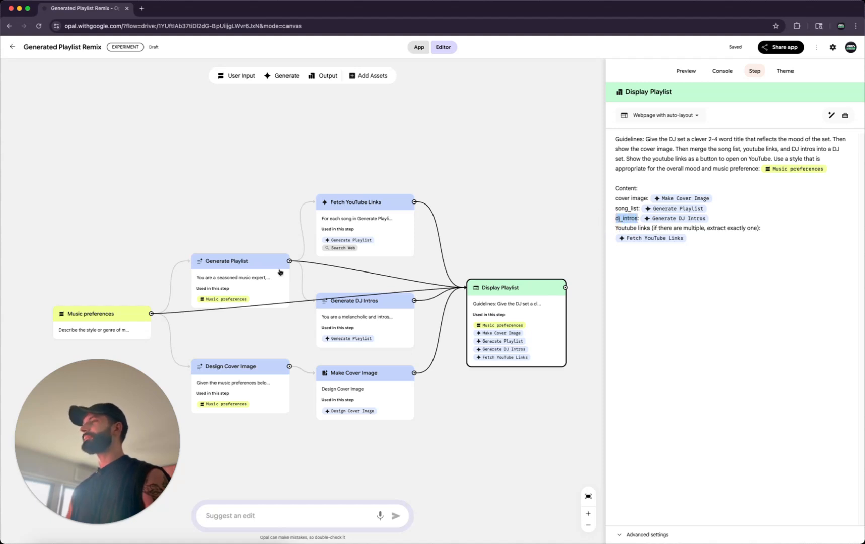
pyautogui.click(686, 71)
pyautogui.click(723, 71)
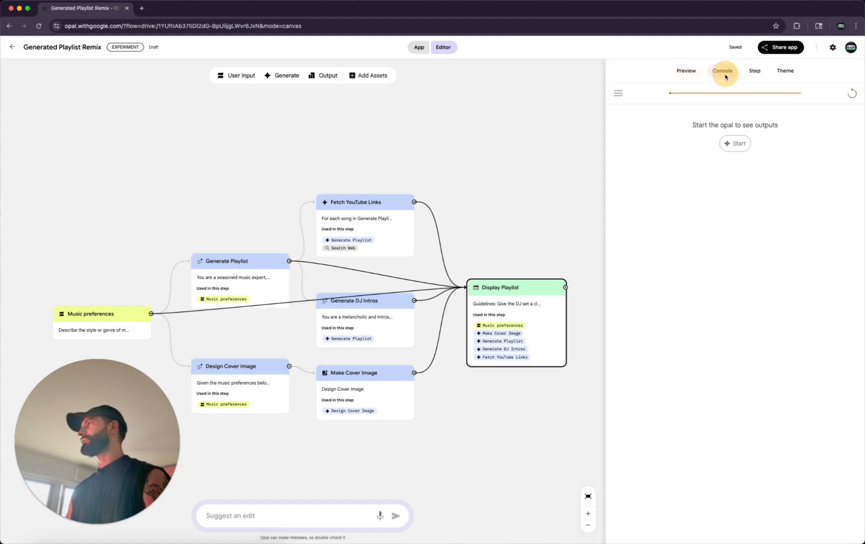
pyautogui.click(755, 72)
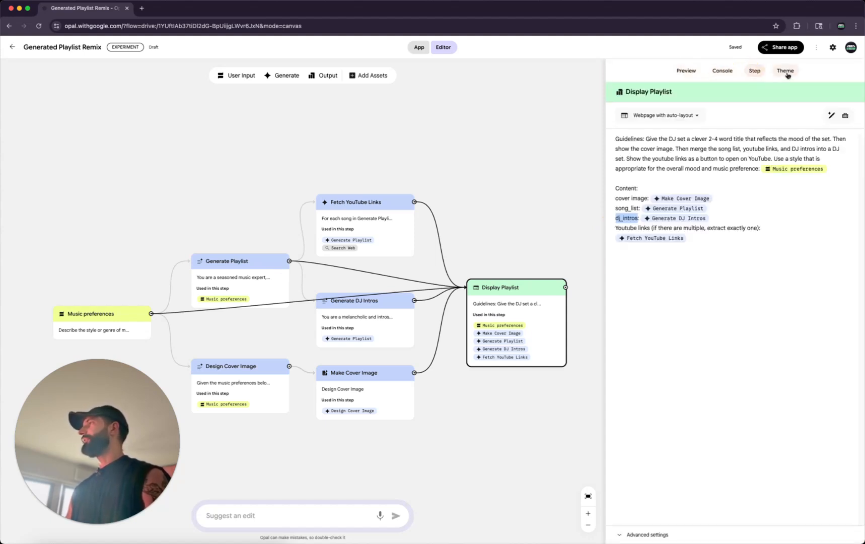
# Step: Look over the Fetch YouTube Links, Generate DJ Intros and Make Cover Image nodes and the app's theme options
pyautogui.click(361, 227)
pyautogui.click(347, 300)
pyautogui.click(361, 388)
pyautogui.click(797, 89)
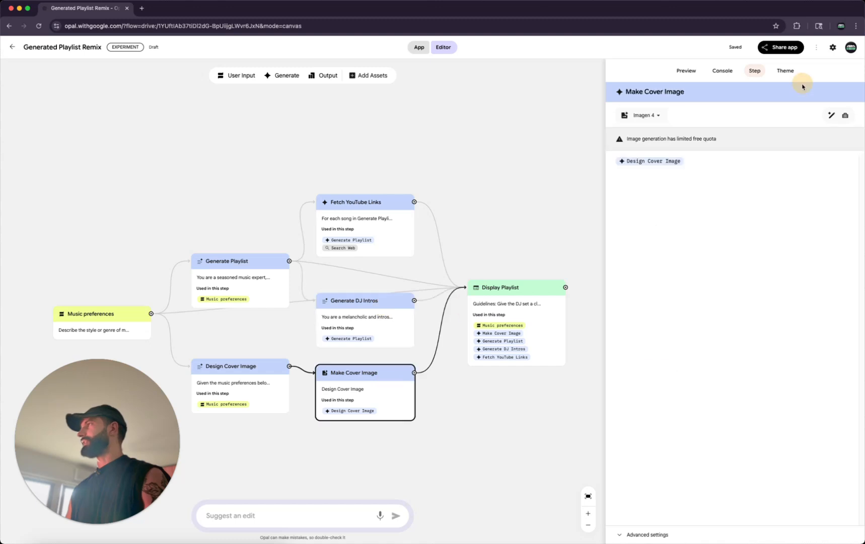
pyautogui.click(786, 71)
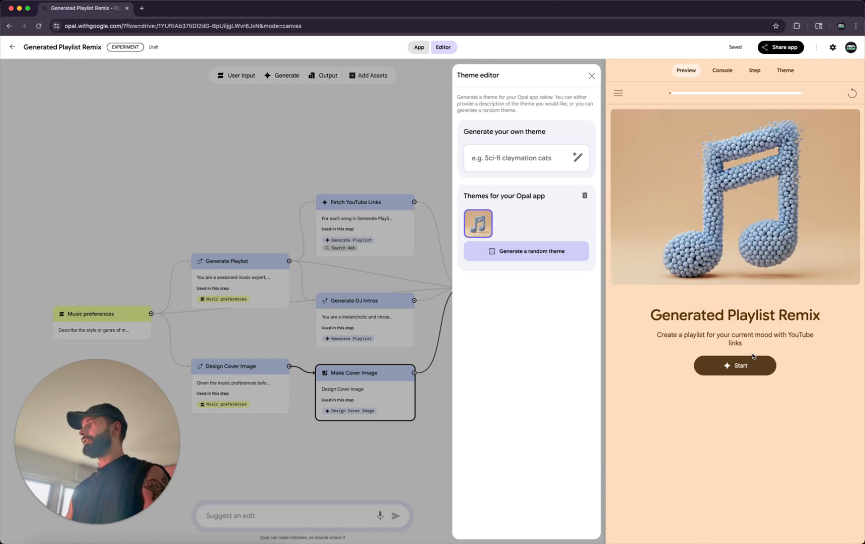
# Step: Start the app in the preview and submit music preferences saying you like rap and jazz and "I feel great."
pyautogui.click(752, 375)
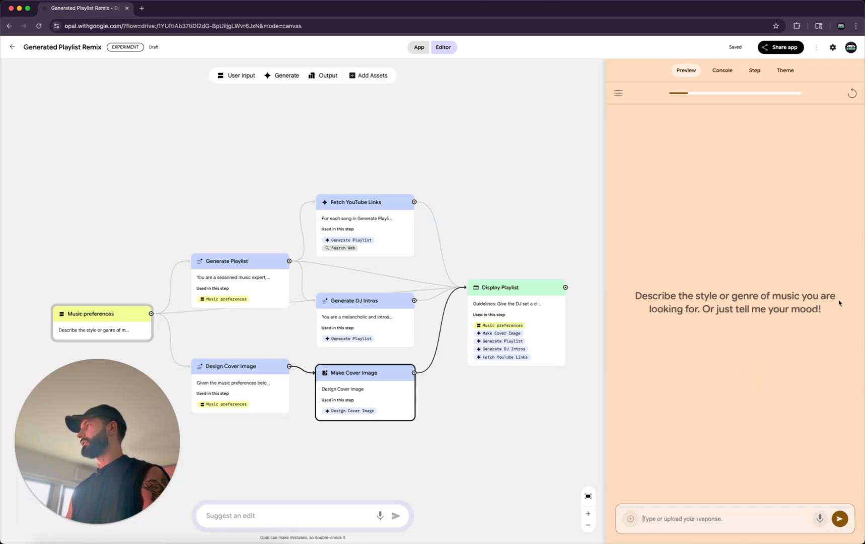
pyautogui.click(733, 520)
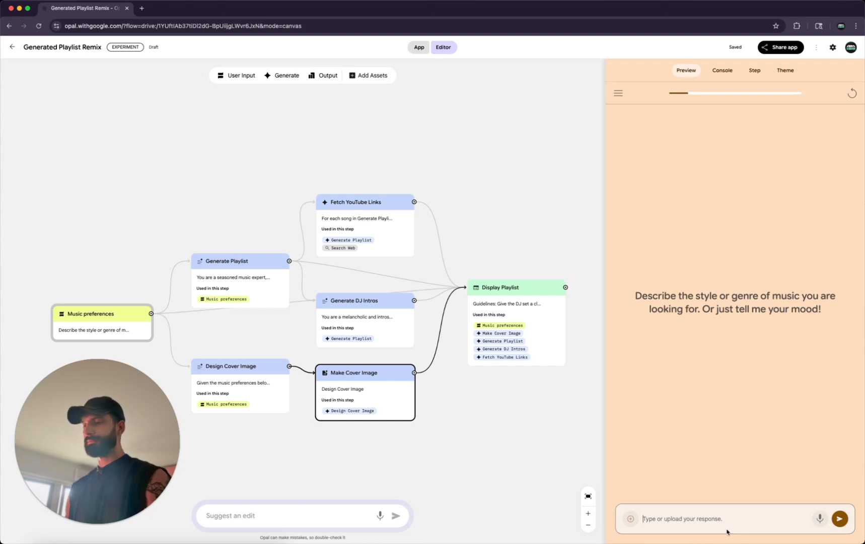
pyautogui.write("I'ike hipo")
pyautogui.press('BackSpace')
pyautogui.press('BackSpace')
pyautogui.write('rap and jazz m')
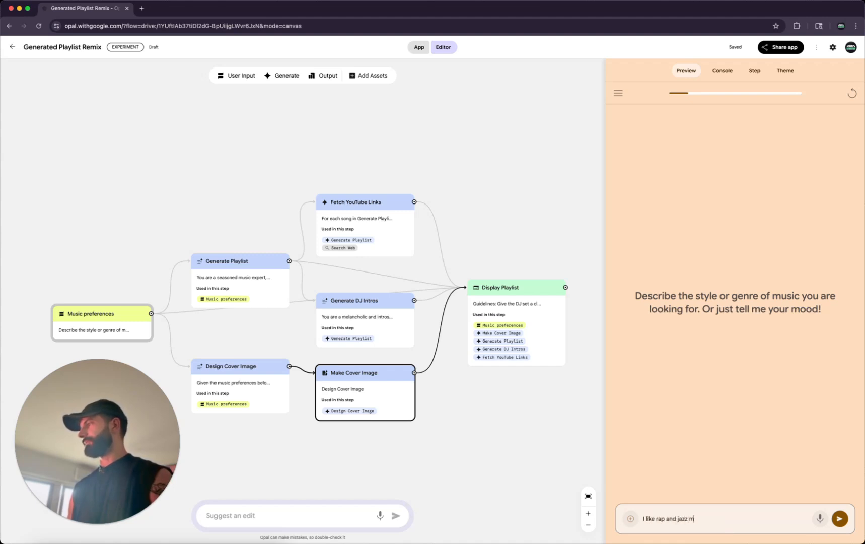
pyautogui.write('I feel great.')
pyautogui.press('Return')
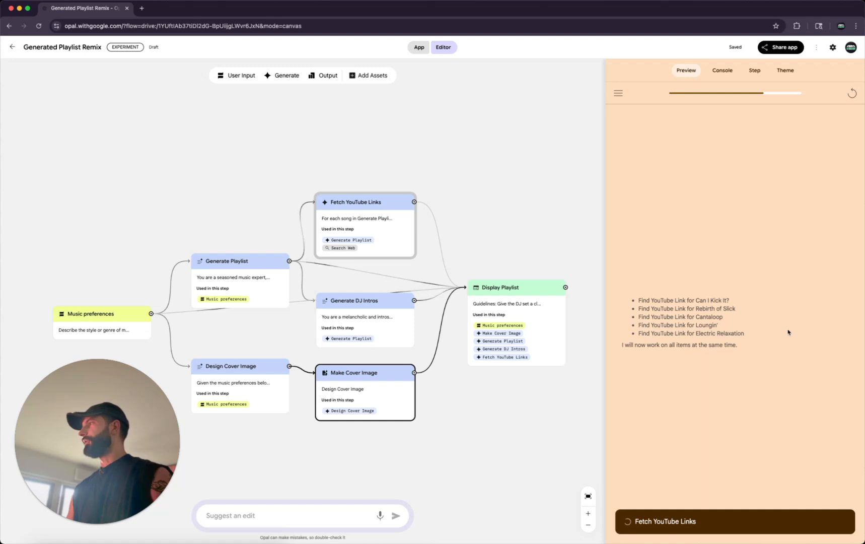
# Step: Examine the list of songs being processed by the running Fetch YouTube Links step
pyautogui.moveTo(740, 351)
pyautogui.mouseDown()
pyautogui.moveTo(627, 332)
pyautogui.moveTo(623, 299)
pyautogui.moveTo(750, 350)
pyautogui.mouseUp()
pyautogui.click(652, 302)
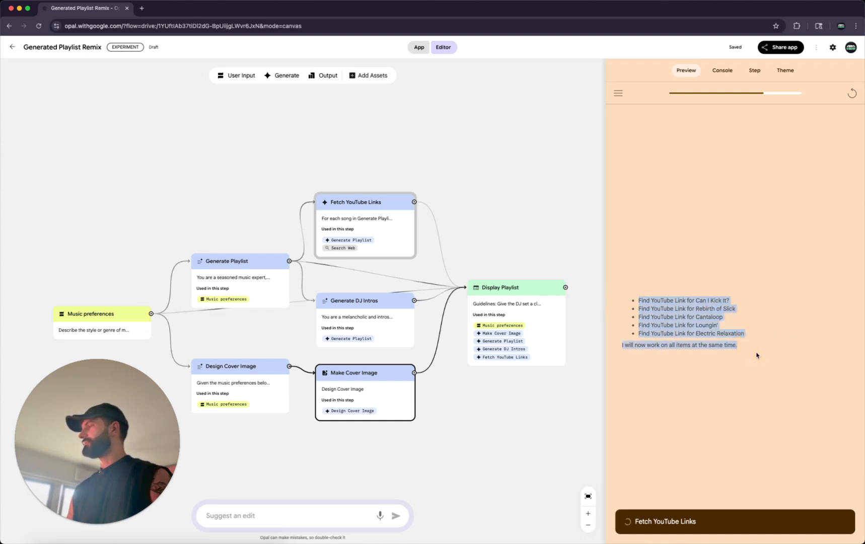
pyautogui.click(736, 408)
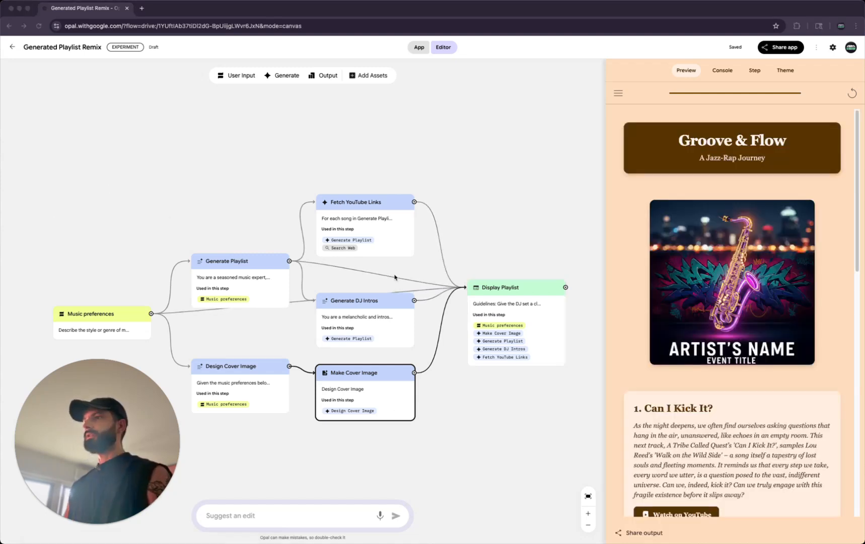
# Step: Widen the preview over the canvas and read the DJ intro generated for the first song, "Can I Kick It?"
pyautogui.click(861, 143)
pyautogui.moveTo(605, 177); pyautogui.dragTo(352, 199)
pyautogui.scroll(-3, 709, 342)
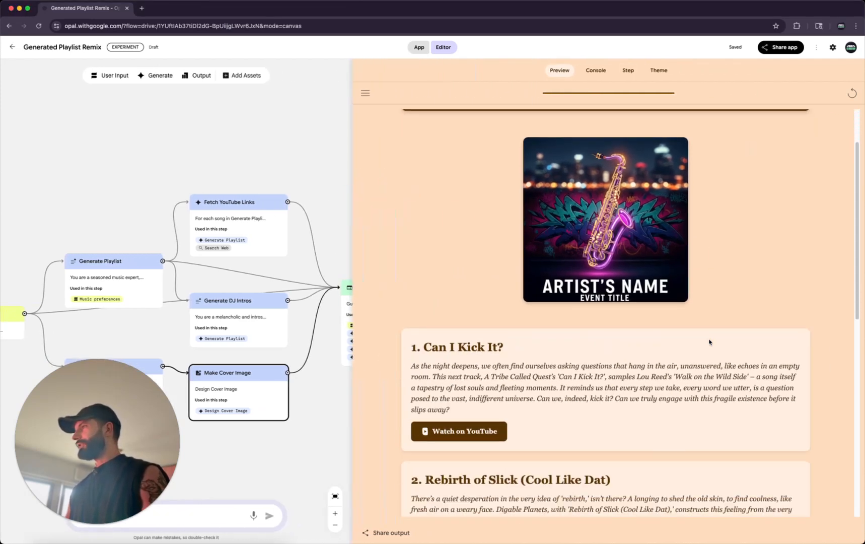
pyautogui.scroll(-2, 482, 369)
pyautogui.tripleClick(436, 302)
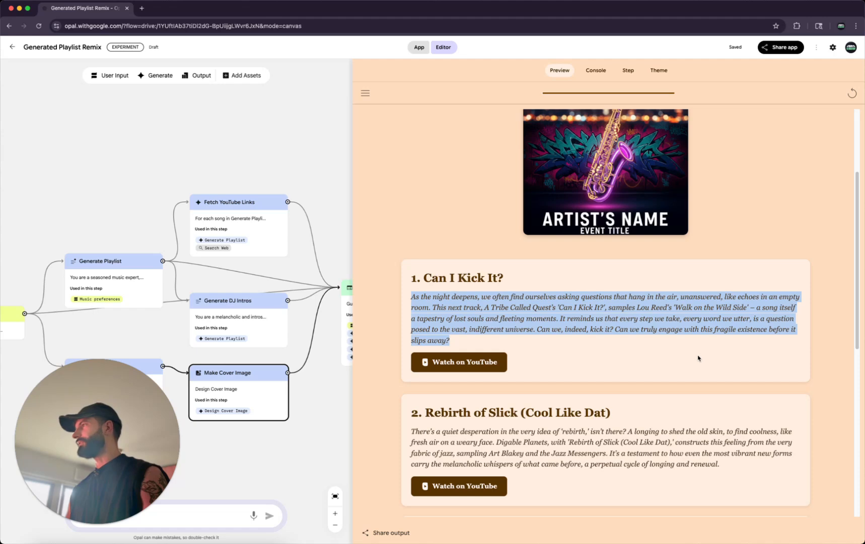
pyautogui.scroll(-1, 721, 353)
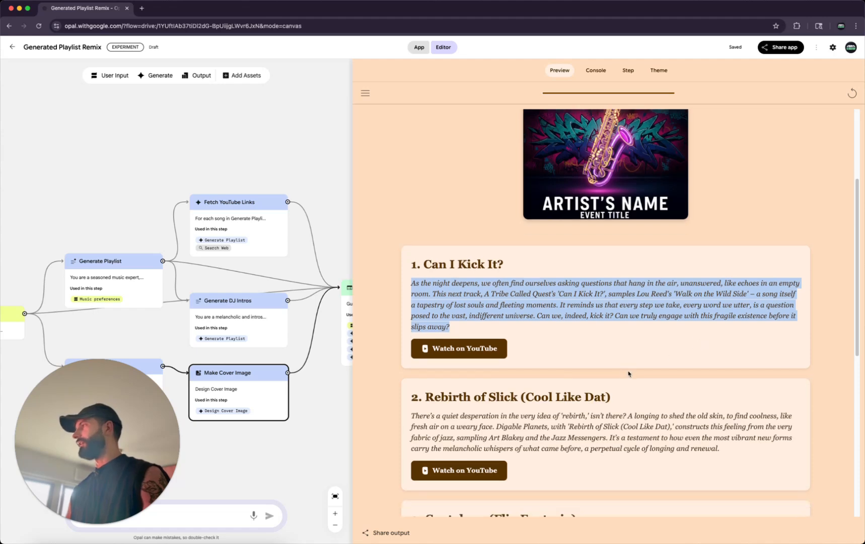
pyautogui.click(833, 328)
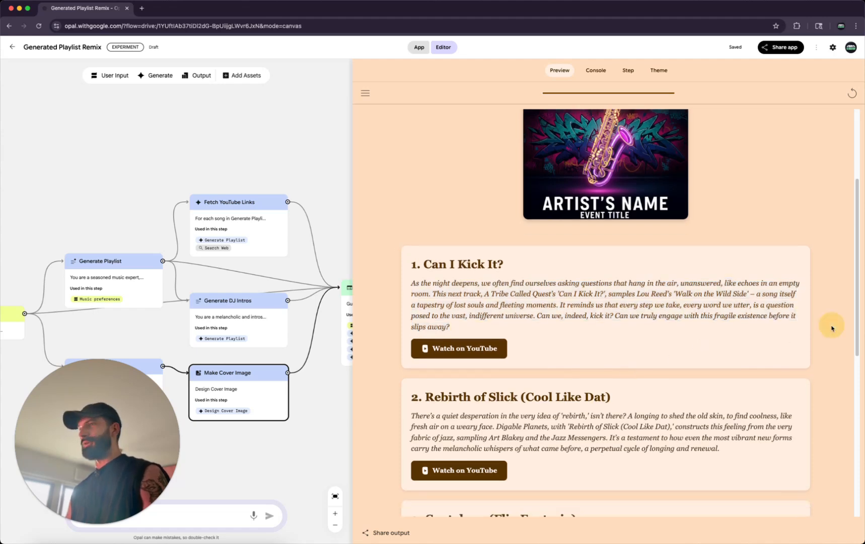
# Step: Test the YouTube link for "Can I Kick It?", close the opened page and review the remaining songs of the playlist
pyautogui.click(473, 351)
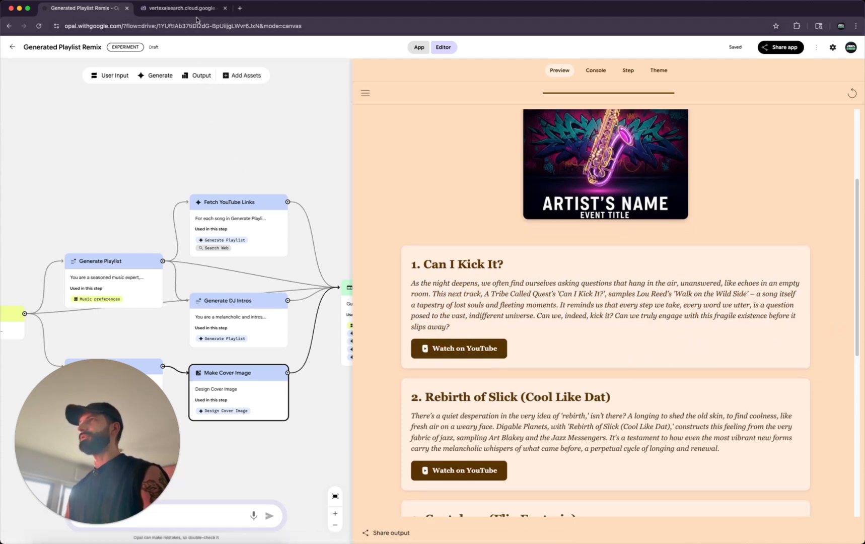
pyautogui.click(197, 15)
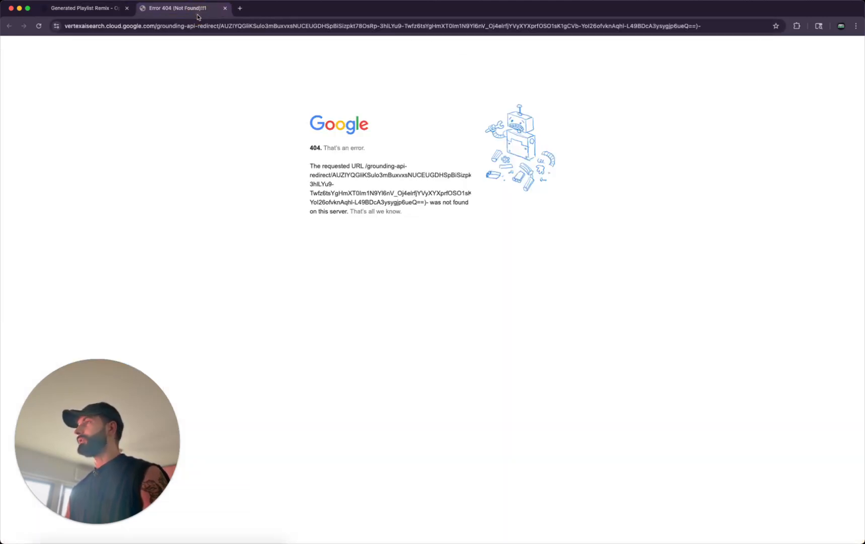
pyautogui.press('super+w')
pyautogui.click(493, 353)
pyautogui.scroll(-3, 537, 329)
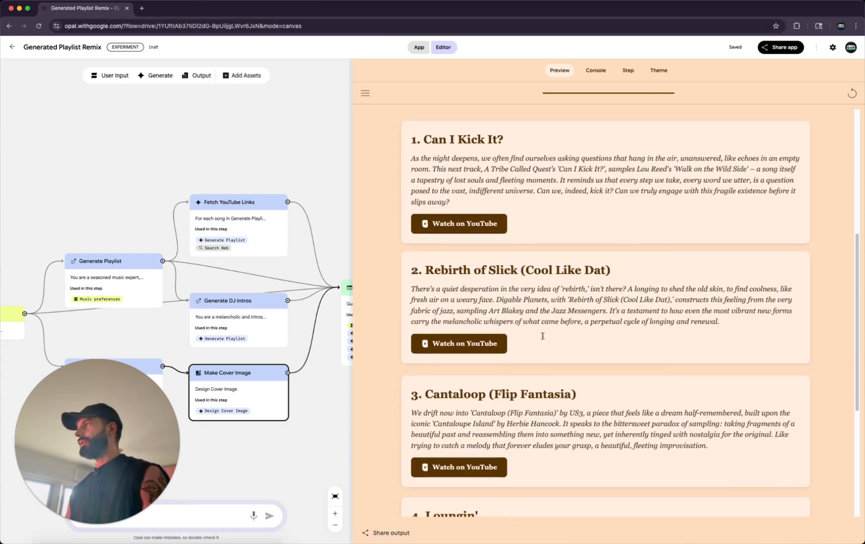
pyautogui.scroll(-5, 543, 336)
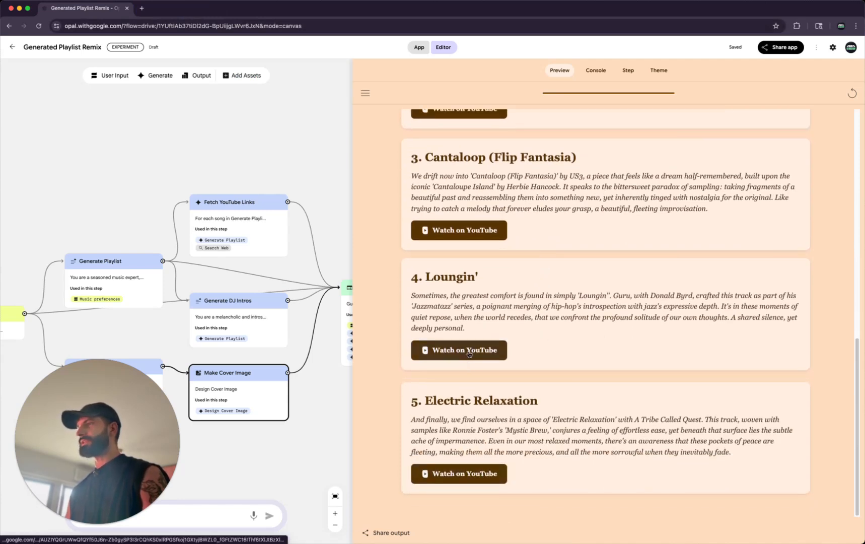
# Step: Examine the prompts of the Fetch YouTube Links and Display Playlist nodes for how the links are produced
pyautogui.click(239, 263)
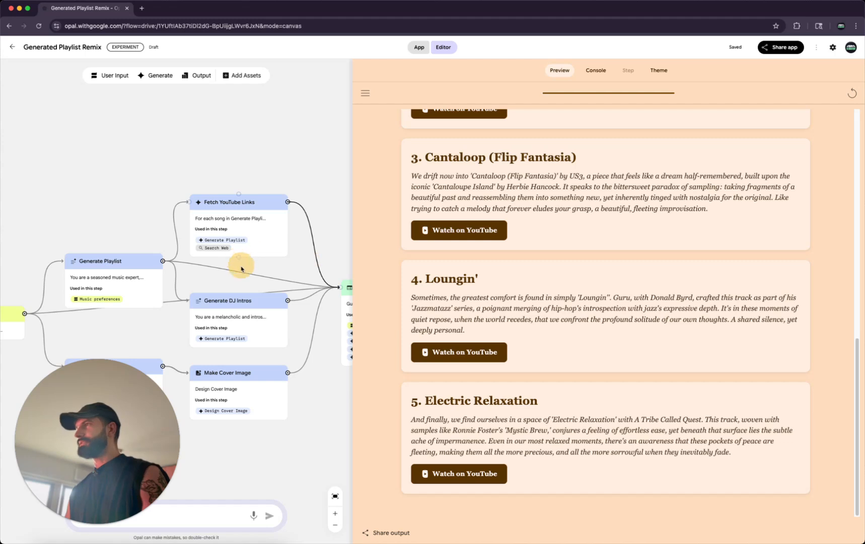
pyautogui.click(263, 235)
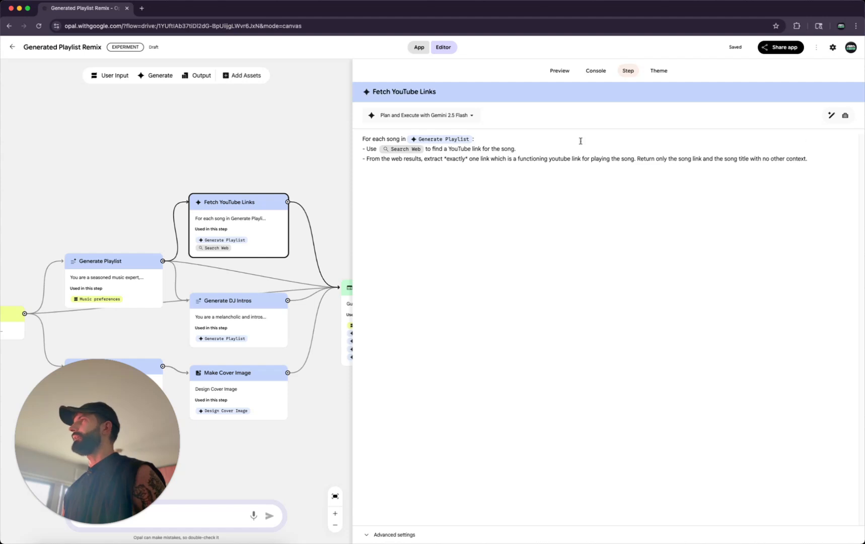
pyautogui.click(346, 301)
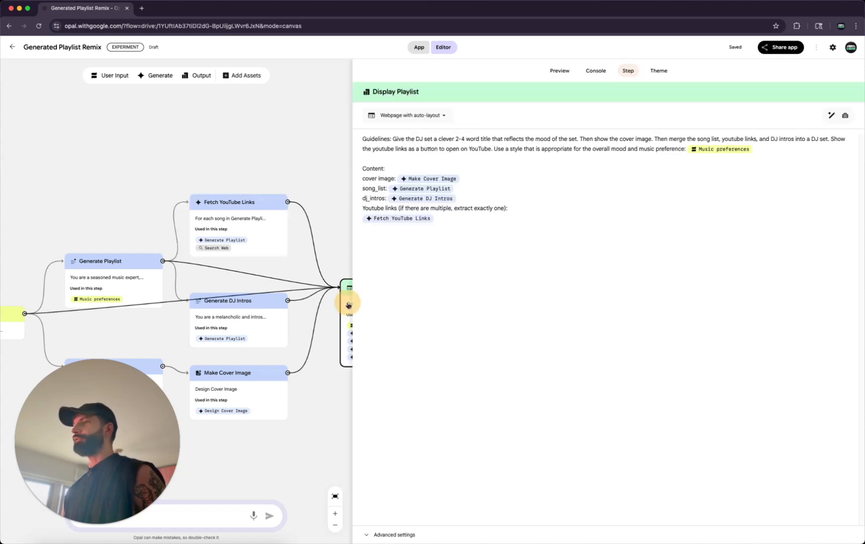
# Step: Return to the generated playlist and test the YouTube links for Cantaloop, Loungin' and Electric Relaxation, closing the opened pages
pyautogui.click(560, 71)
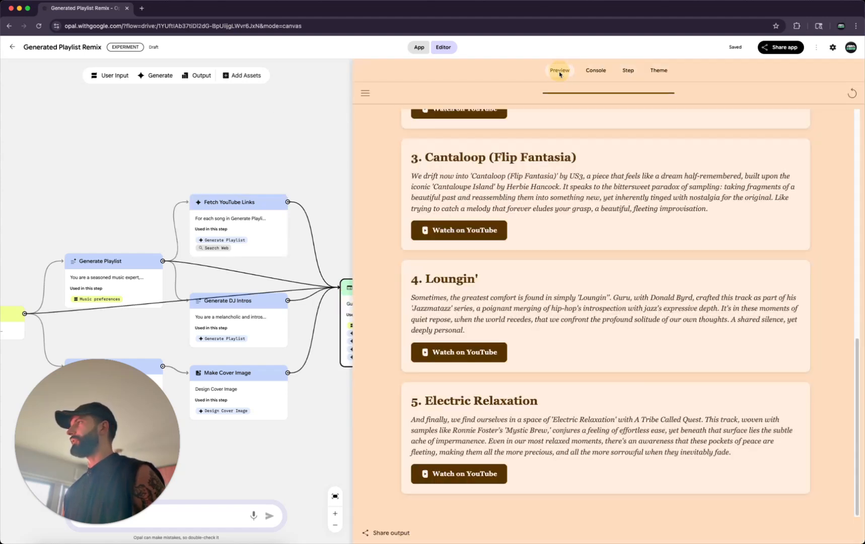
pyautogui.click(453, 230)
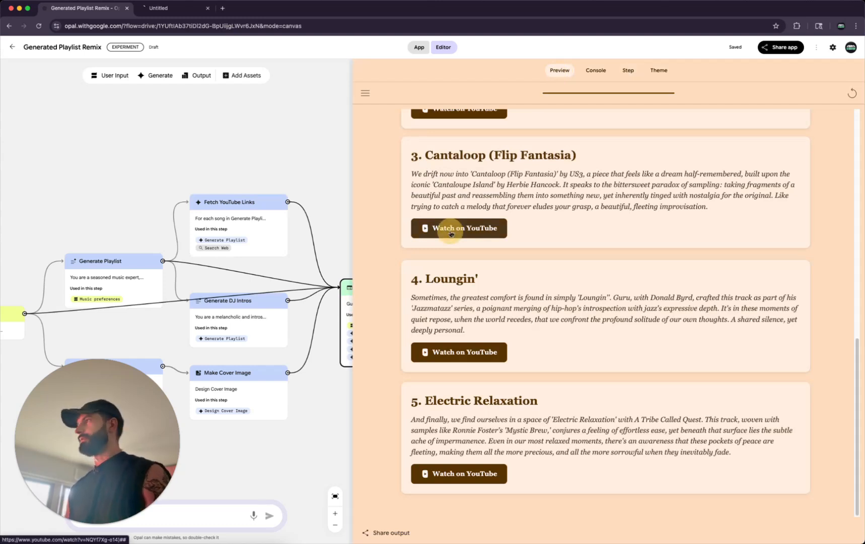
pyautogui.click(182, 8)
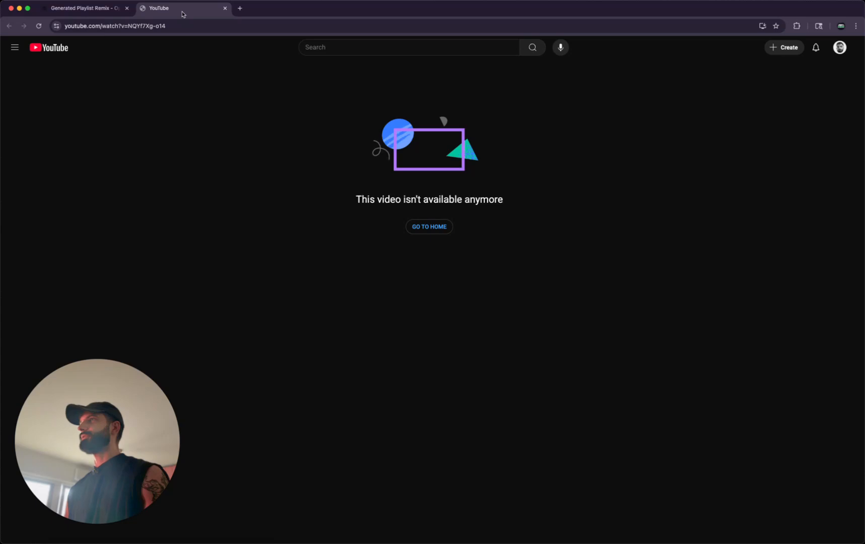
pyautogui.press('super+w')
pyautogui.keyDown('super'); pyautogui.click(463, 353); pyautogui.keyUp('super')
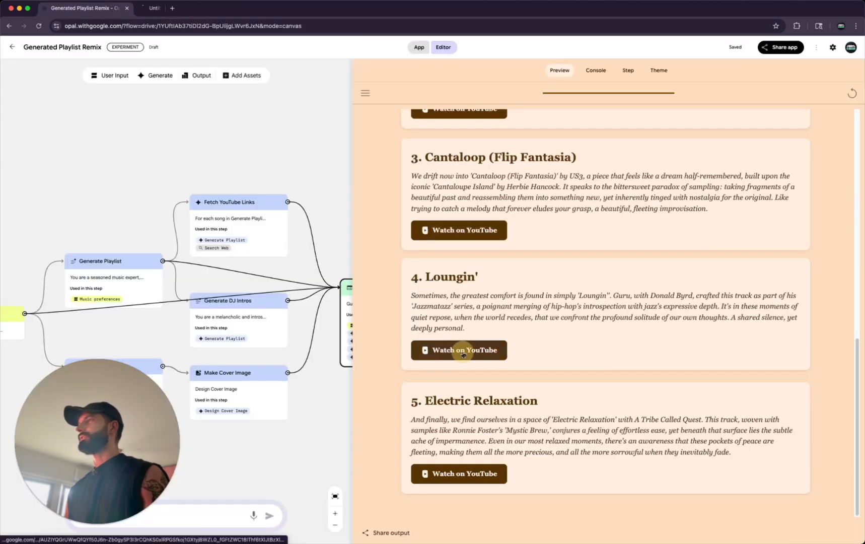
pyautogui.scroll(-1, 473, 453)
pyautogui.click(478, 470)
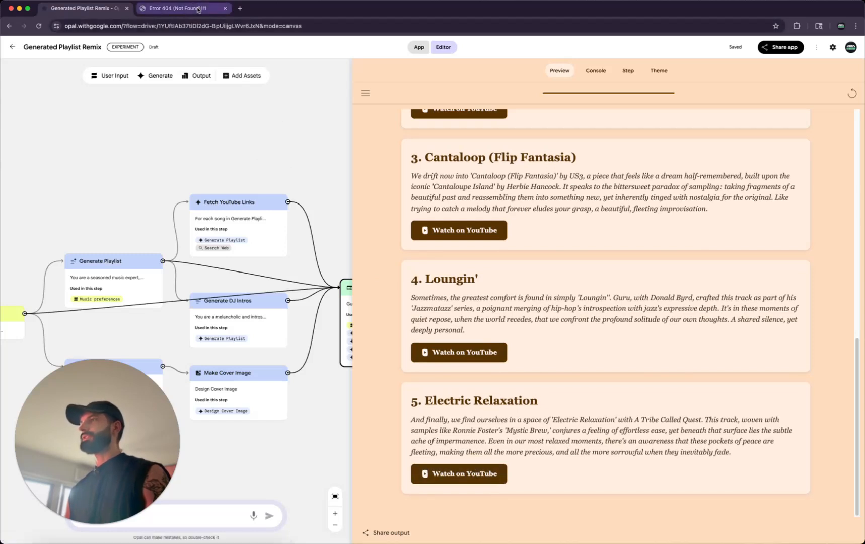
pyautogui.click(225, 8)
# Step: Suggest an edit to the Fetch YouTube Links prompt: the youtube urls appear broken or have a 404 error message when fetched, find a better option
pyautogui.click(253, 229)
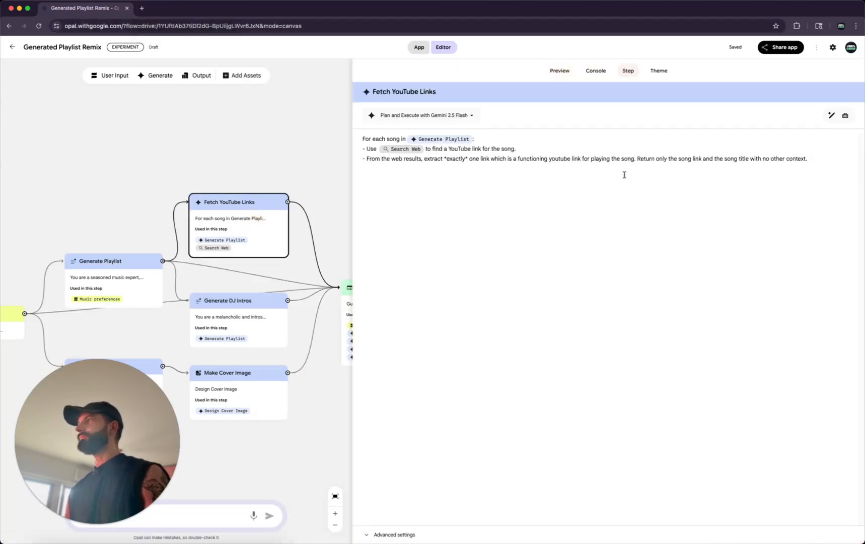
pyautogui.click(832, 116)
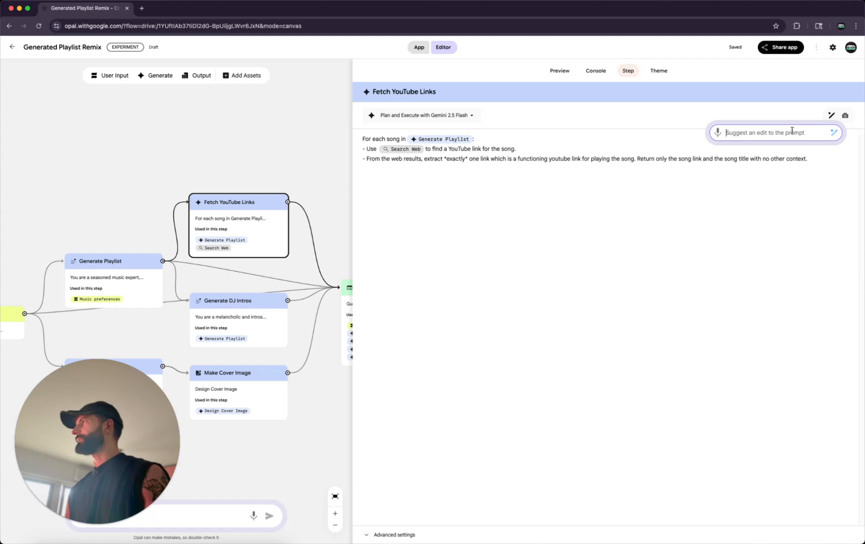
pyautogui.write('the ')
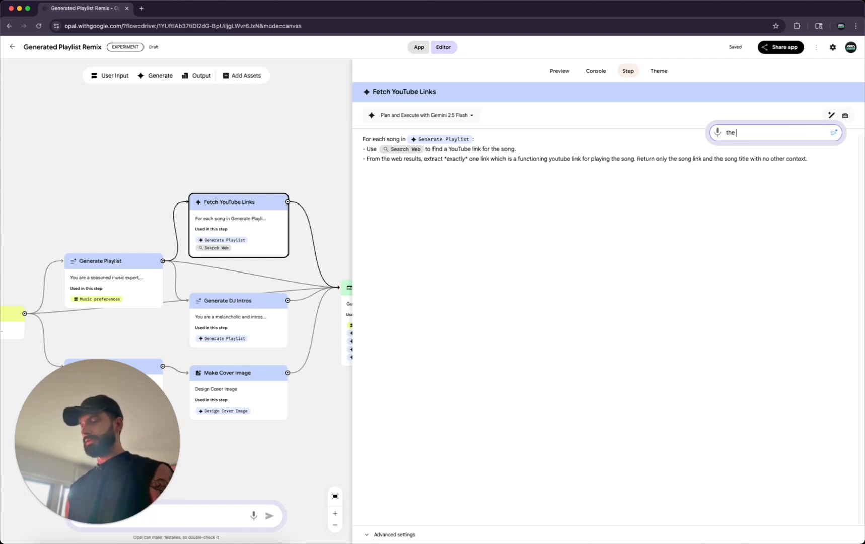
pyautogui.write('youtube urls ap')
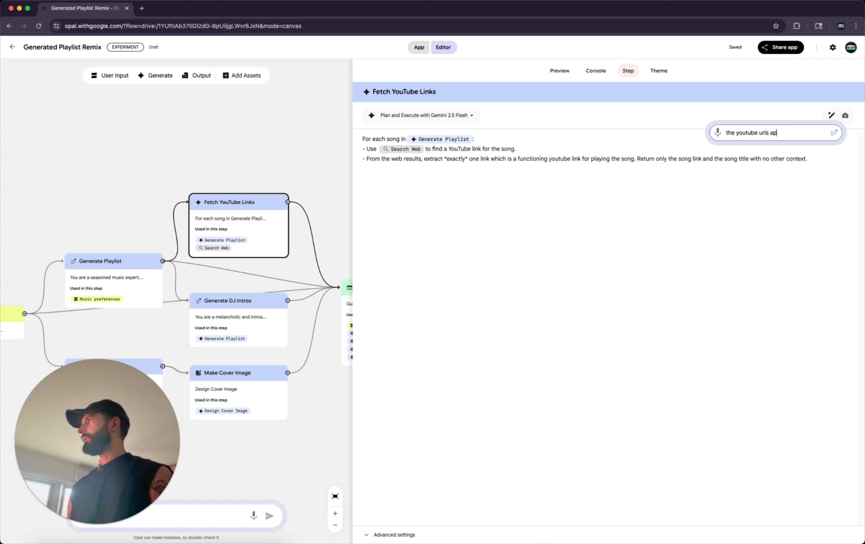
pyautogui.write('pear bro')
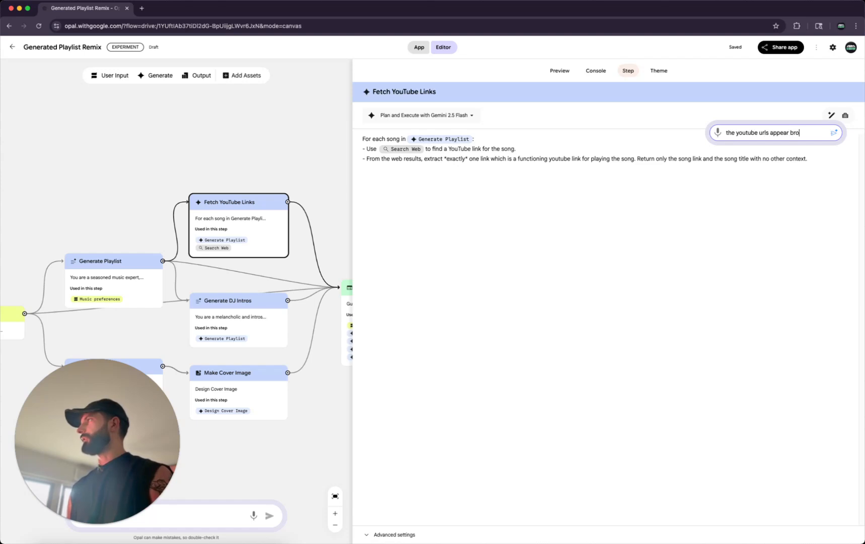
pyautogui.write('ken or ')
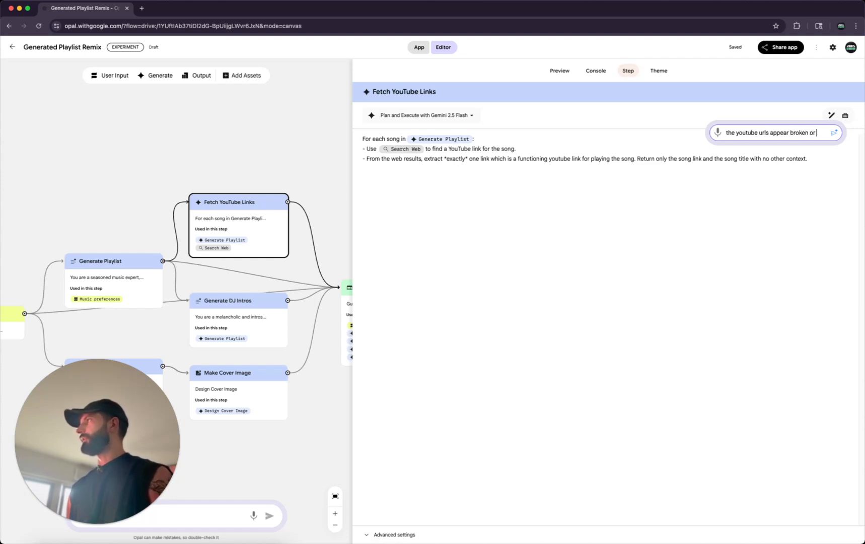
pyautogui.write('have a 404 me')
pyautogui.press('BackSpace')
pyautogui.press('BackSpace')
pyautogui.write('error message when fetch')
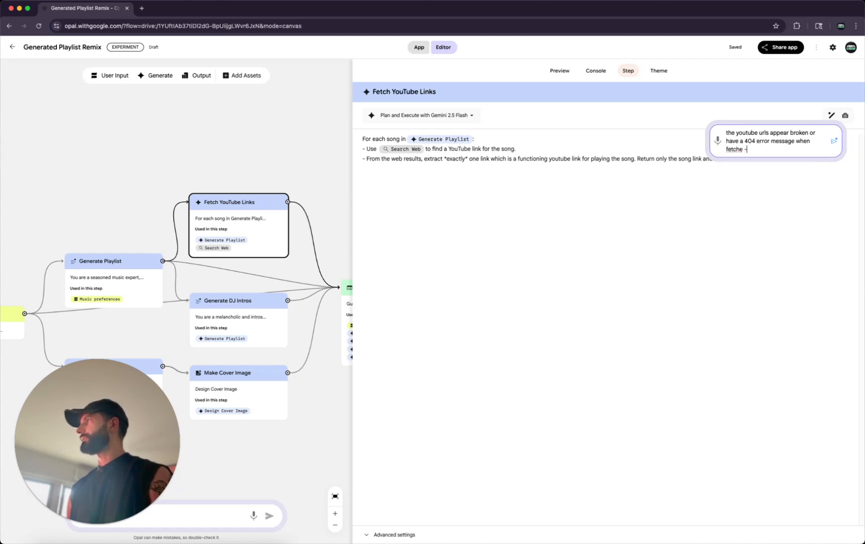
pyautogui.write("ed - let's find a ")
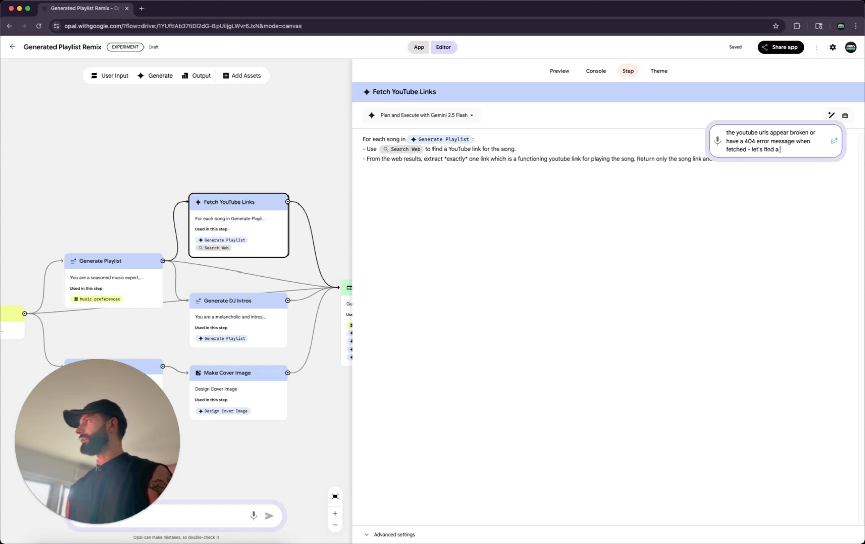
pyautogui.write('better option to')
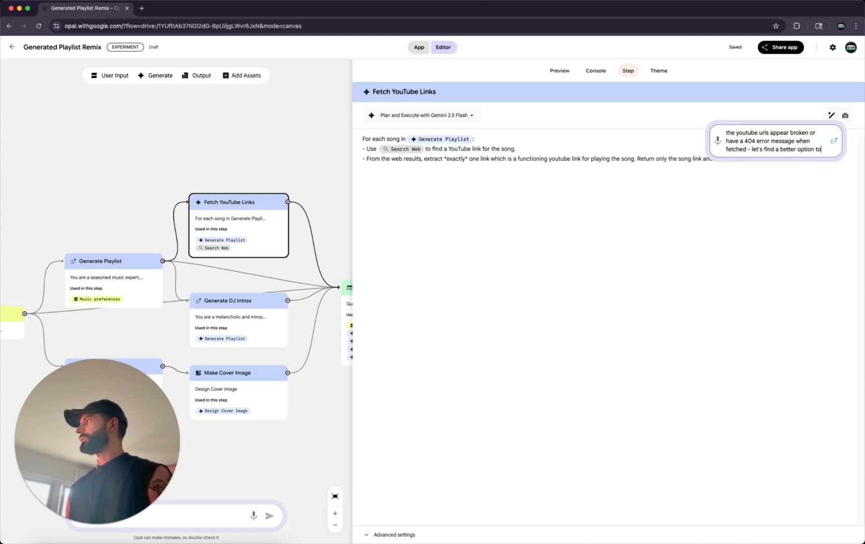
pyautogui.write(' fetch the youtu')
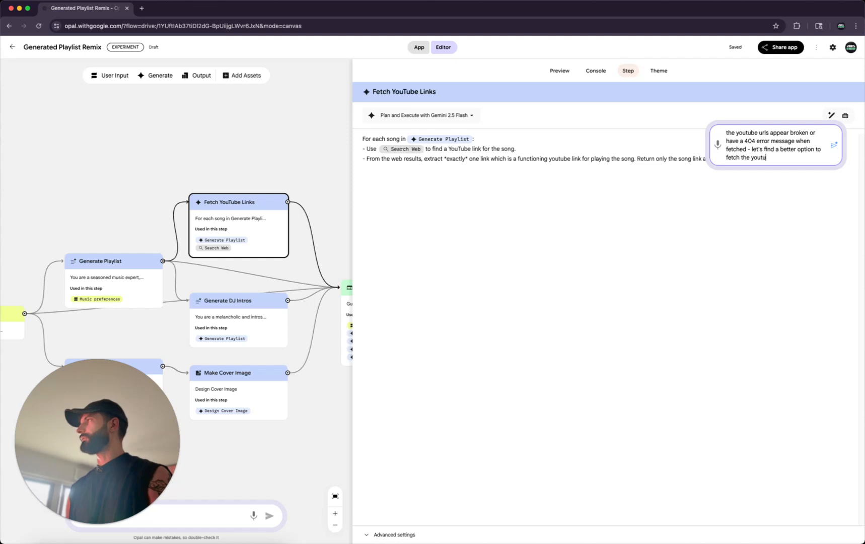
pyautogui.write('be Urls effectivlely')
pyautogui.press('Return')
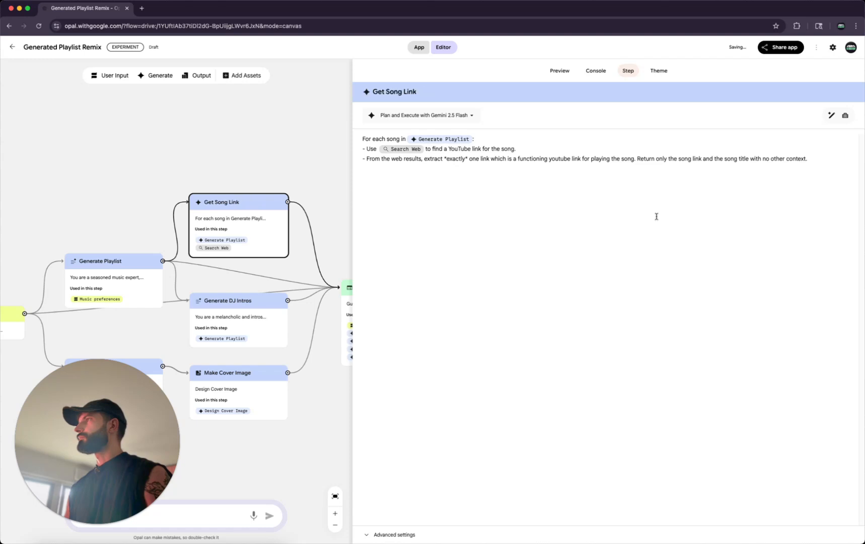
# Step: Reload the page and examine the rewritten prompt of the Fetch YouTube Links node for its link selection and verification rules
pyautogui.click(269, 228)
pyautogui.click(270, 228)
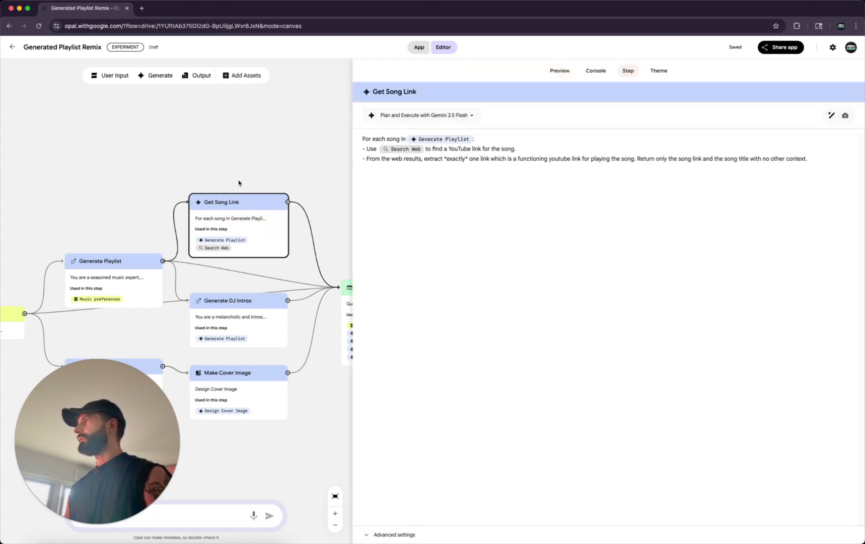
pyautogui.click(239, 181)
pyautogui.click(286, 220)
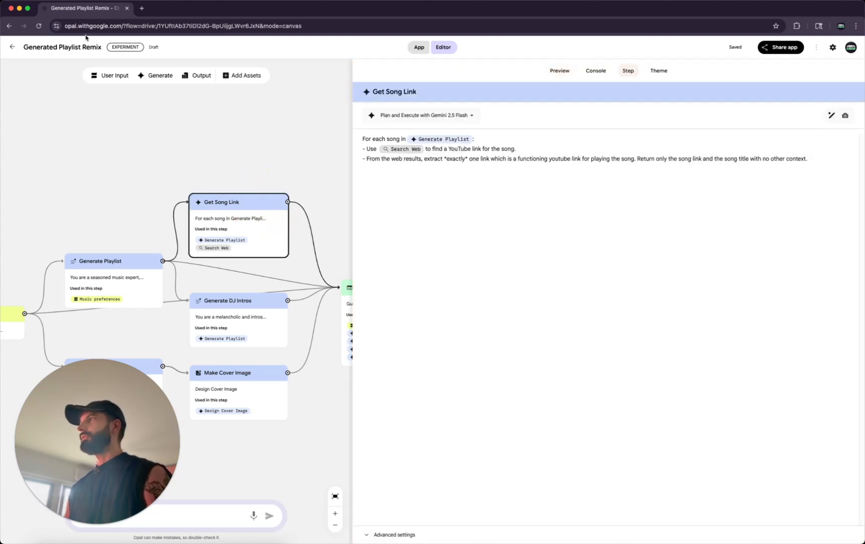
pyautogui.click(39, 25)
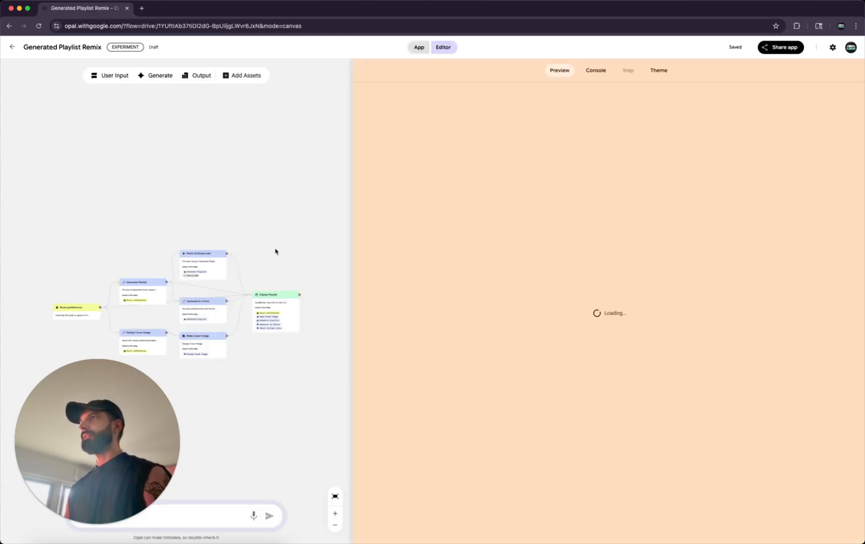
pyautogui.click(208, 267)
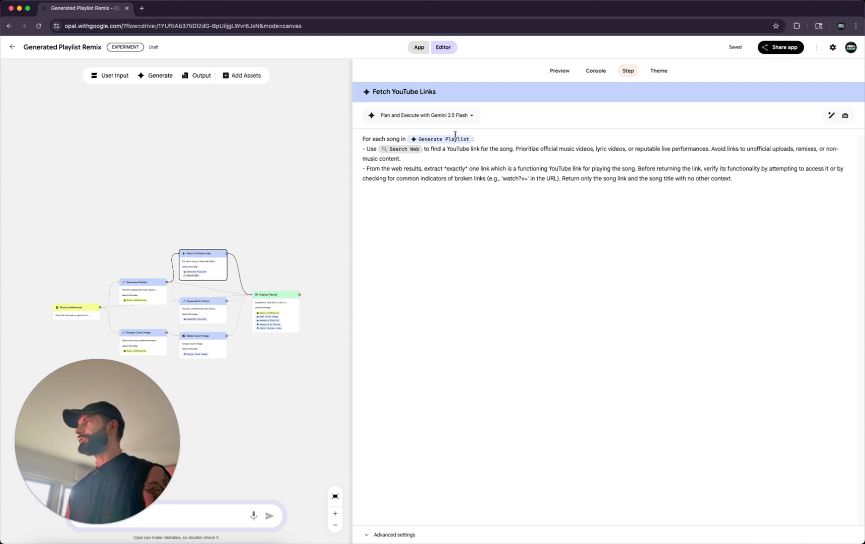
pyautogui.moveTo(547, 149); pyautogui.dragTo(708, 149)
pyautogui.click(613, 156)
pyautogui.click(718, 164)
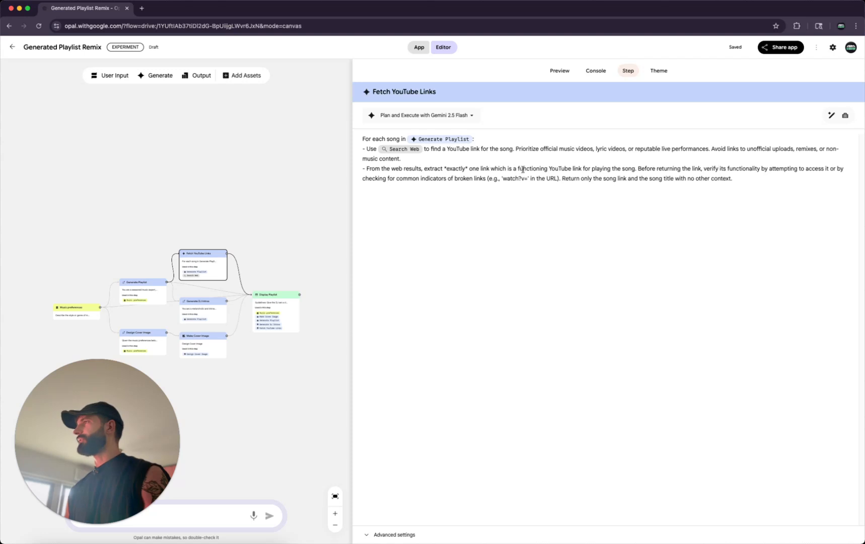
pyautogui.moveTo(506, 169); pyautogui.dragTo(755, 176)
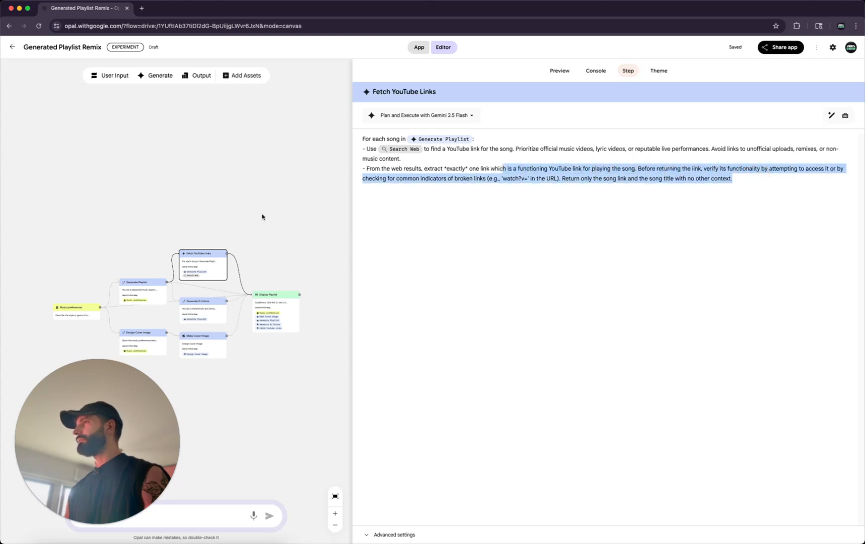
# Step: Run the playlist app in the preview with the music preference "Rap and R&B - I feel relax"
pyautogui.click(558, 72)
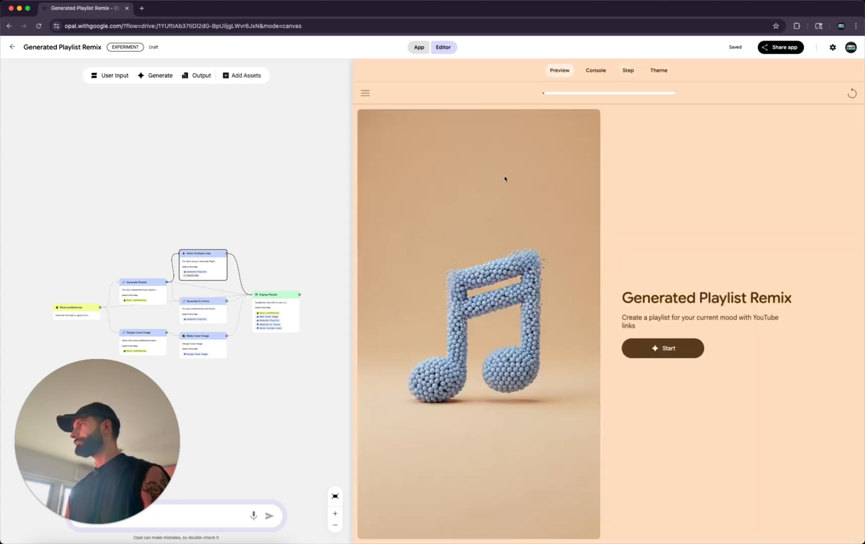
pyautogui.click(634, 346)
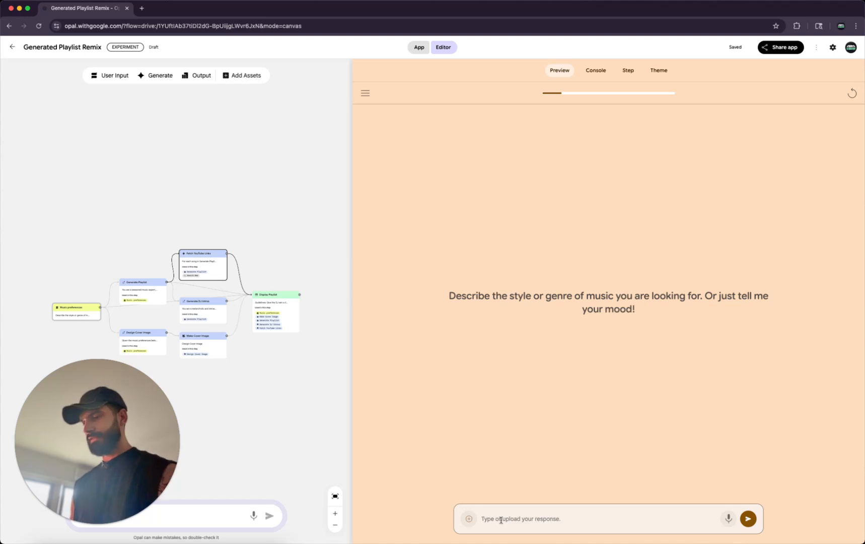
pyautogui.write('Rap and R')
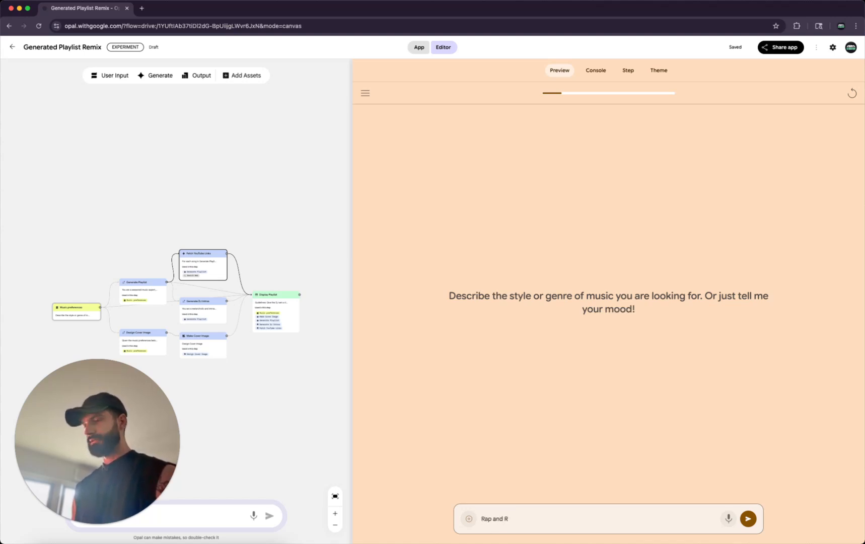
pyautogui.write('&B - I fee')
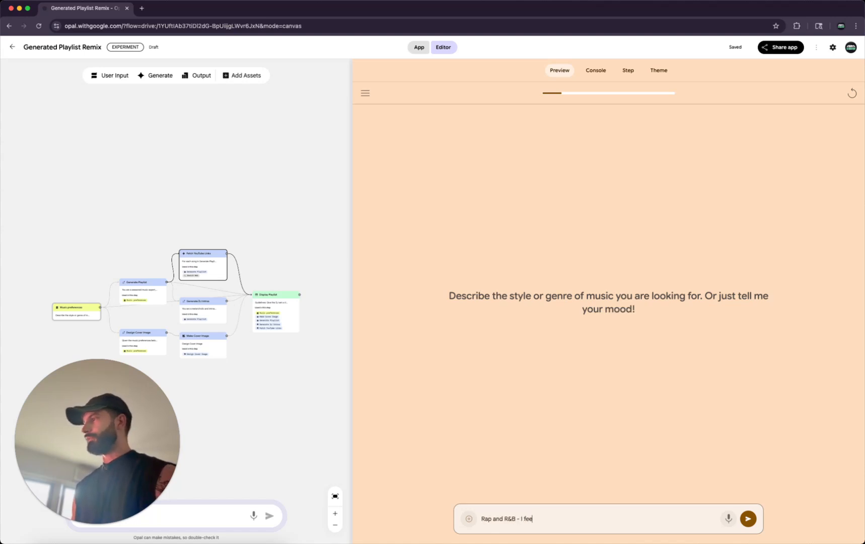
pyautogui.write('l rela')
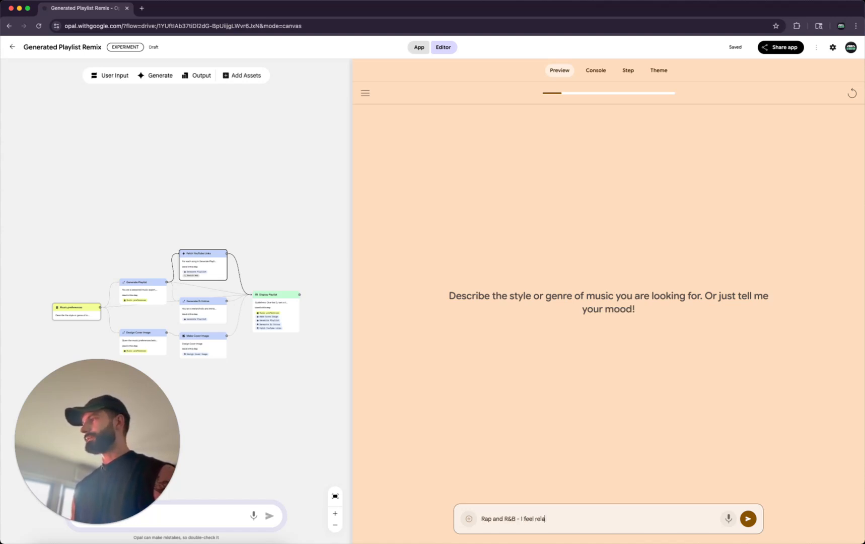
pyautogui.write('x')
pyautogui.press('Return')
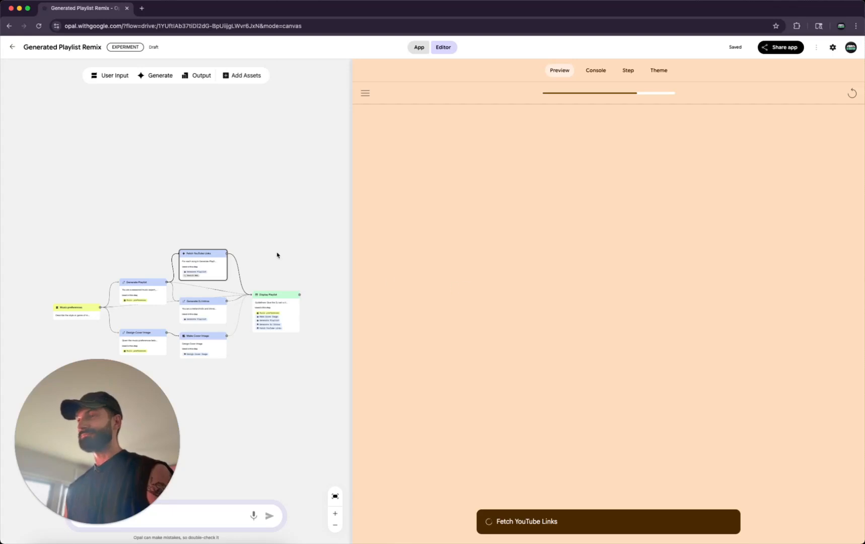
# Step: Test the YouTube links for Electric Relaxation, So Fresh, So Clean and Dilemma, closing the opened pages
pyautogui.hscroll(1, 242, 223)
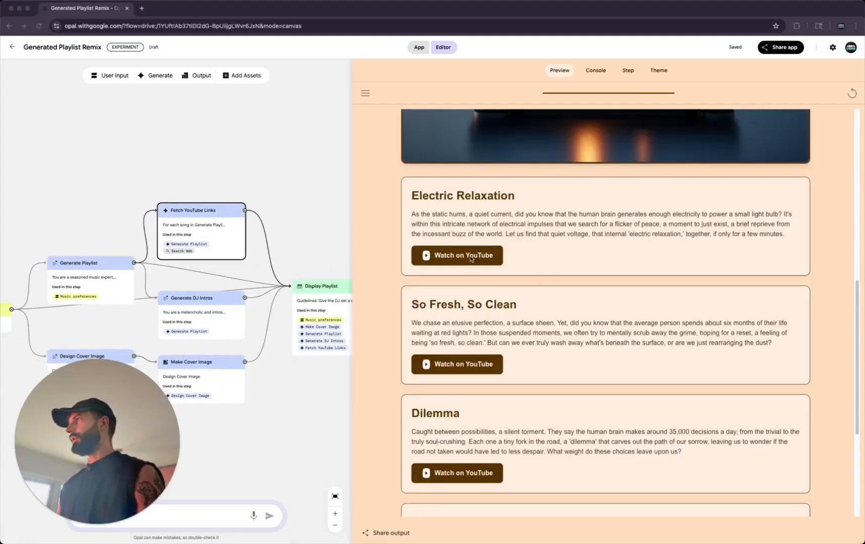
pyautogui.click(470, 258)
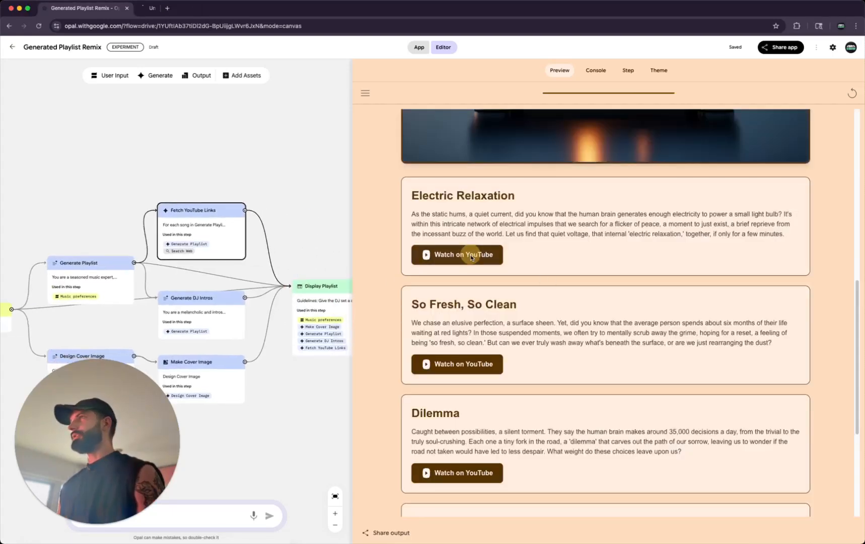
pyautogui.click(460, 366)
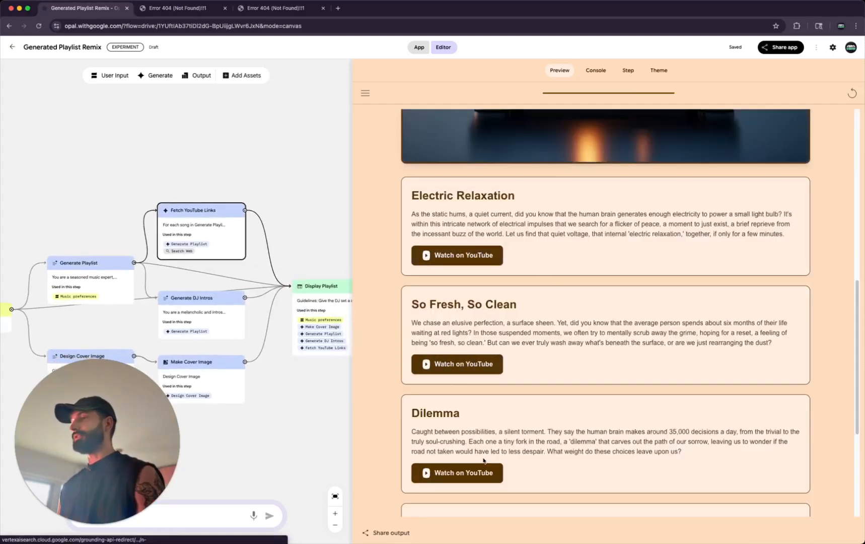
pyautogui.click(486, 474)
pyautogui.scroll(5, 548, 451)
pyautogui.scroll(2, 548, 451)
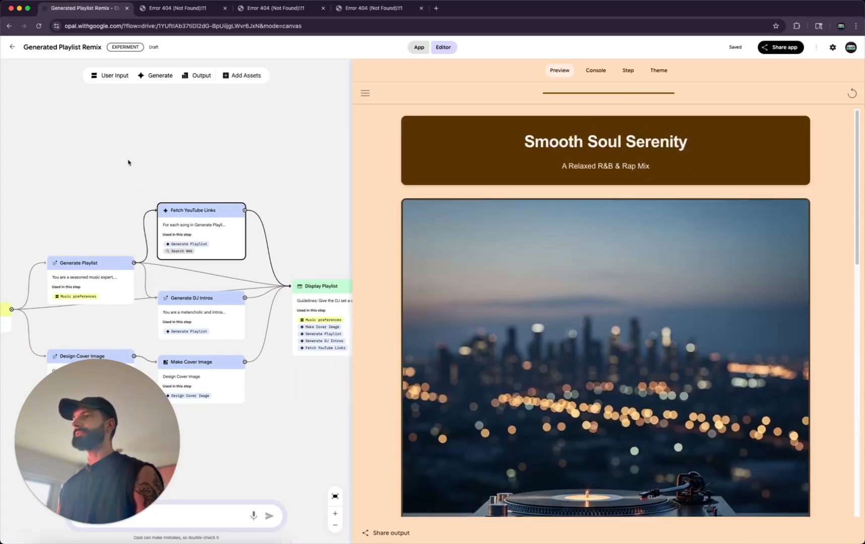
pyautogui.middleClick(174, 12)
pyautogui.middleClick(173, 12)
pyautogui.middleClick(174, 12)
pyautogui.moveTo(239, 183); pyautogui.dragTo(246, 155)
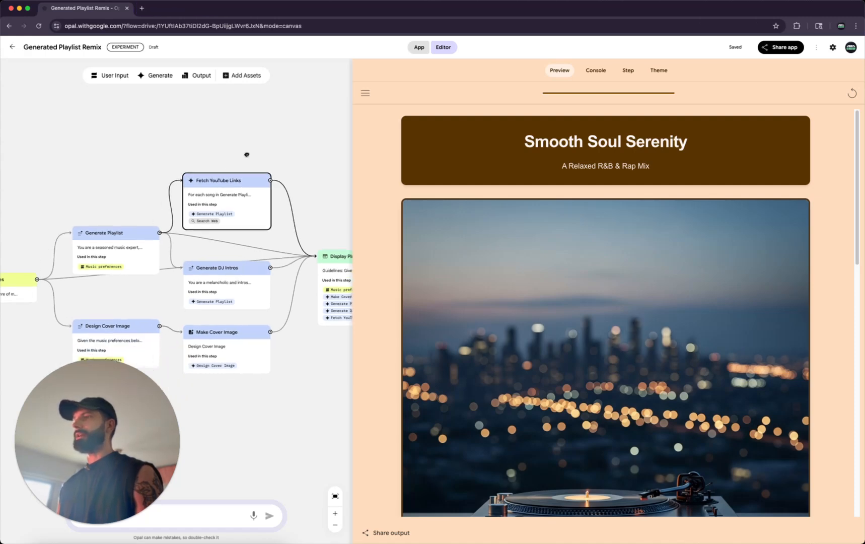
pyautogui.scroll(-2, 244, 396)
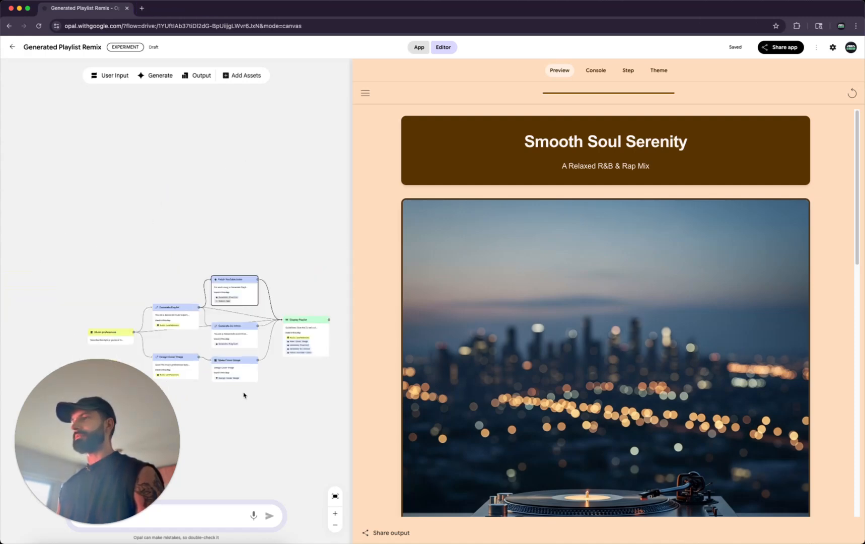
pyautogui.scroll(-2, 244, 395)
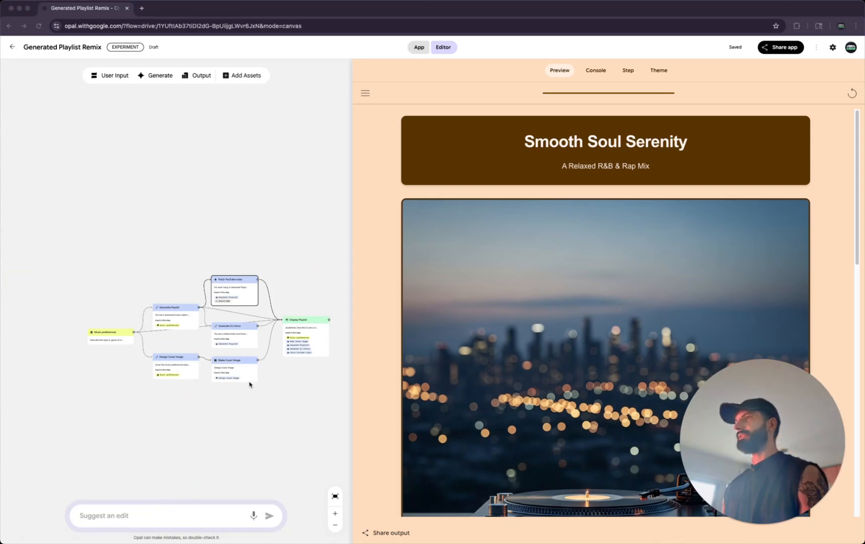
# Step: Leave the playlist remix for the overview of Opal apps and create a new blank app
pyautogui.click(12, 48)
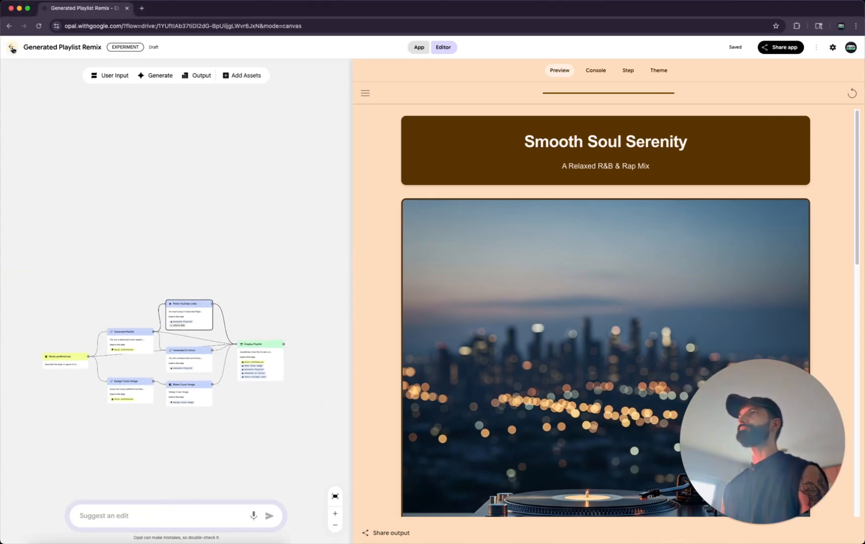
pyautogui.click(12, 48)
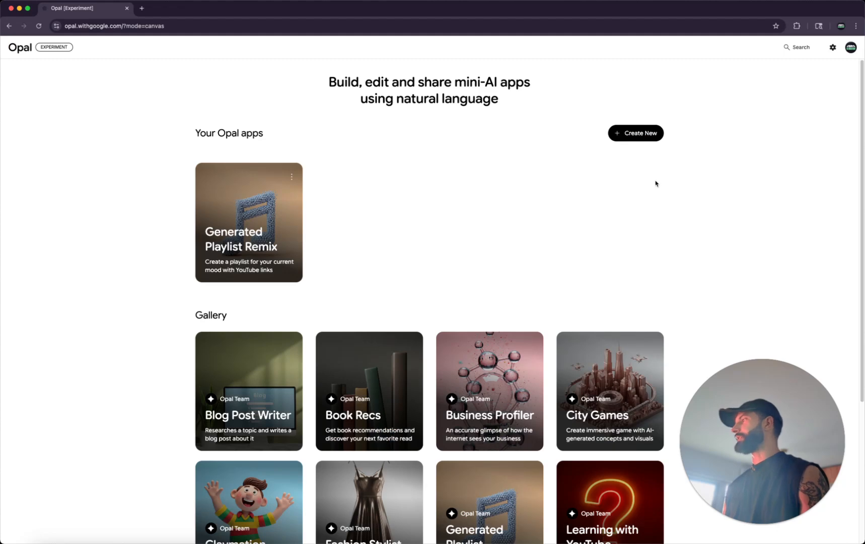
pyautogui.click(649, 141)
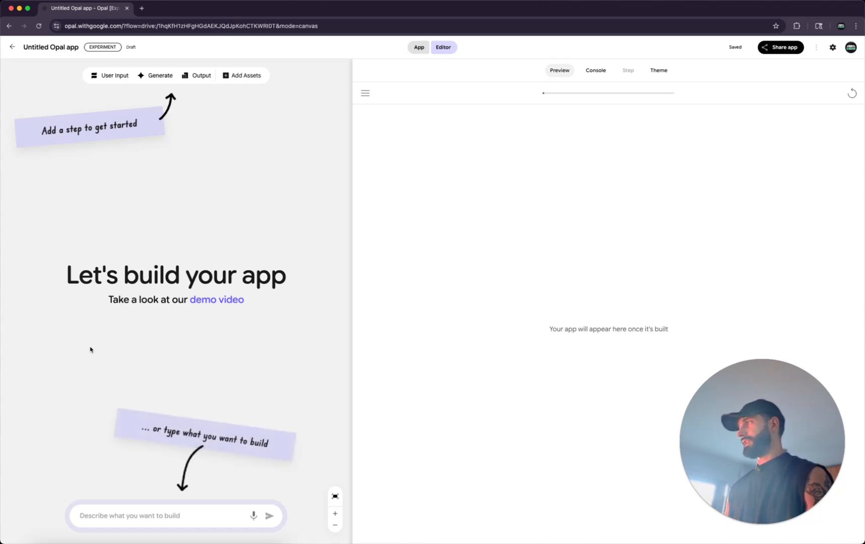
# Step: Generate the app from the description "Create a brand brief generator that takes company information and creates a comprehensive brand strategy document"
pyautogui.click(192, 510)
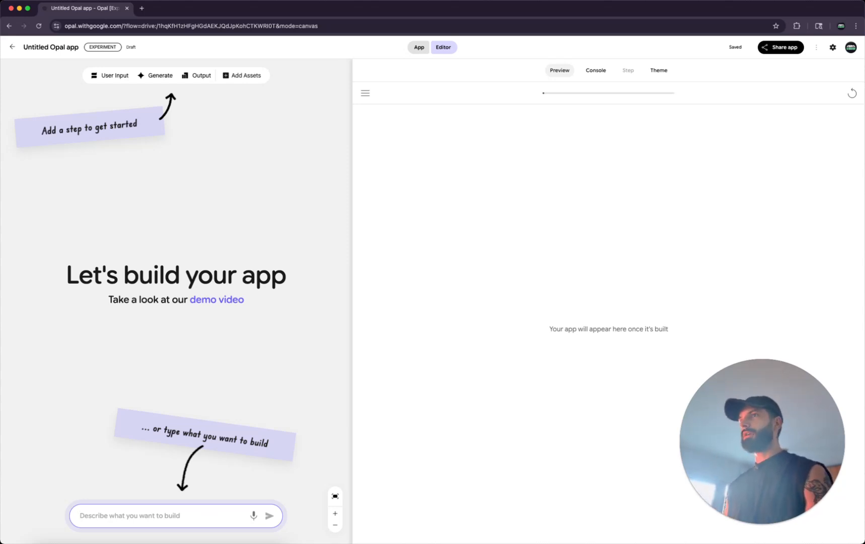
pyautogui.press('super+Tab')
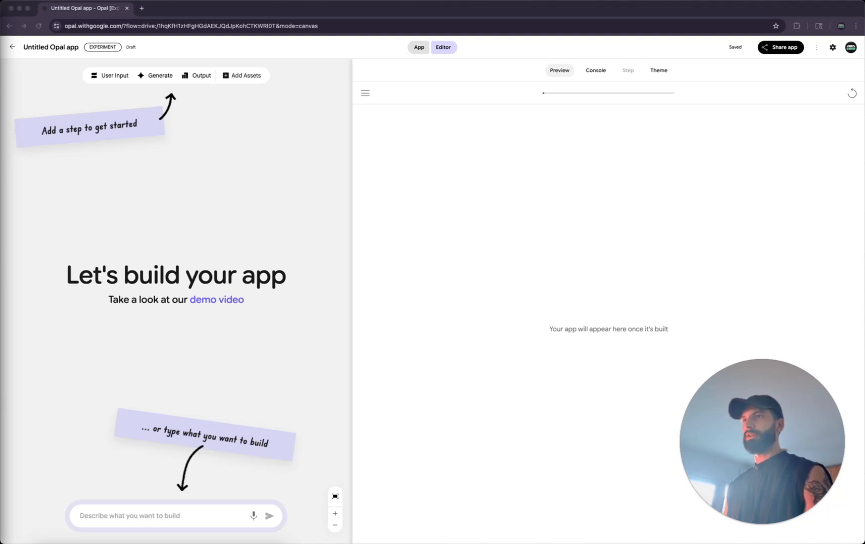
pyautogui.click(137, 516)
pyautogui.write('Create a brand brief generator that takes company information and creates a comprehensive brand strategy document')
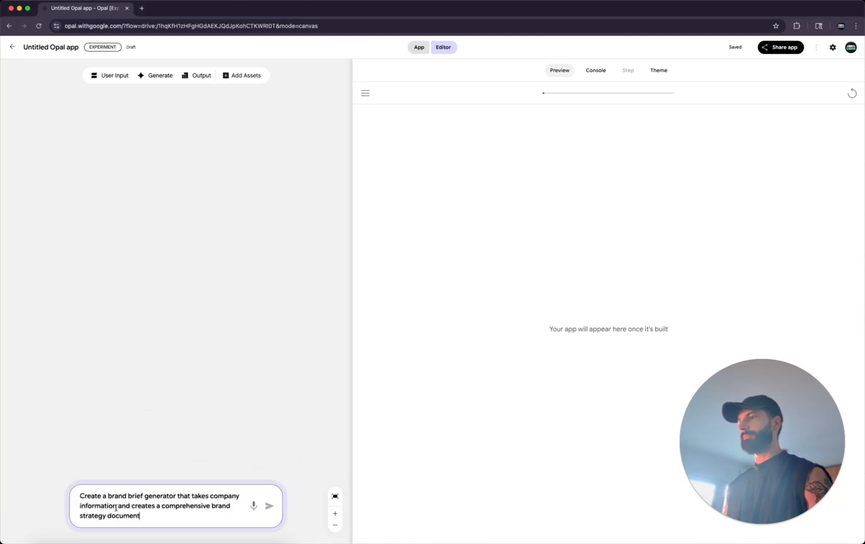
pyautogui.doubleClick(165, 497)
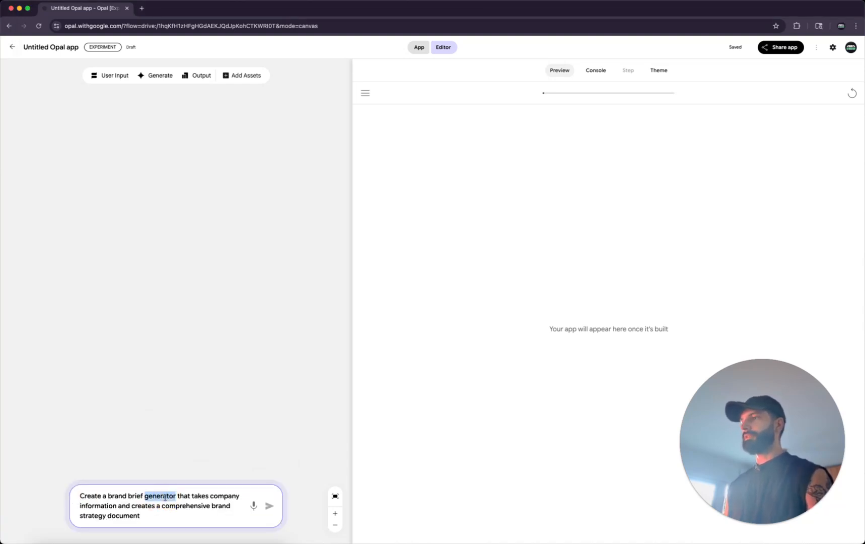
pyautogui.click(200, 517)
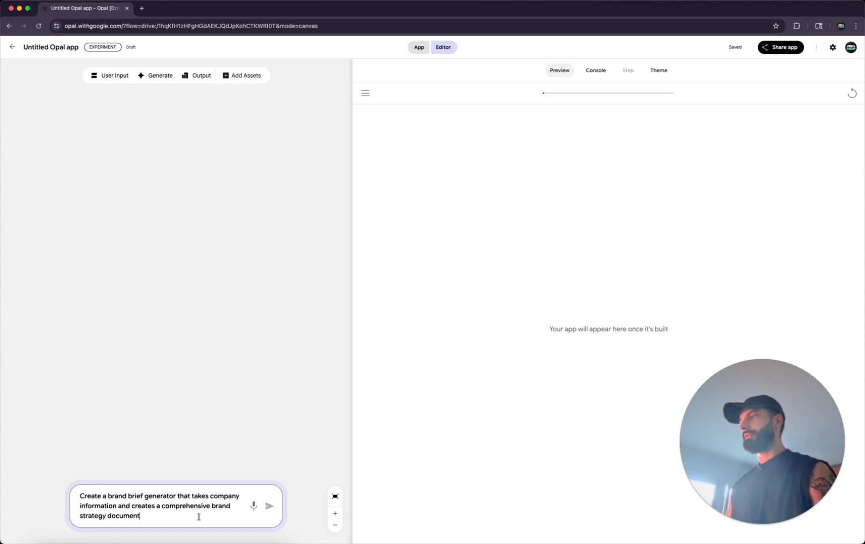
pyautogui.click(268, 507)
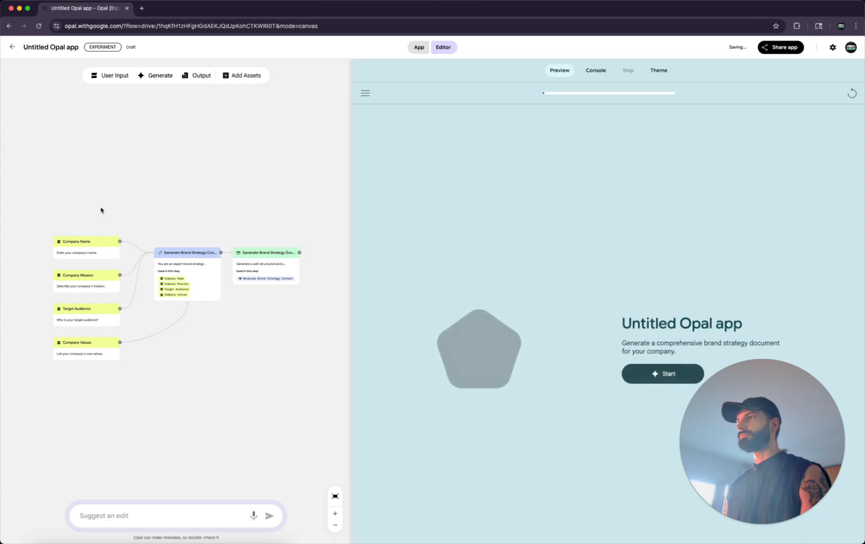
# Step: Examine the Company Name, Company Mission, Target Audience and Company Values input nodes of the generated workflow
pyautogui.scroll(5, 169, 201)
pyautogui.scroll(-5, 164, 241)
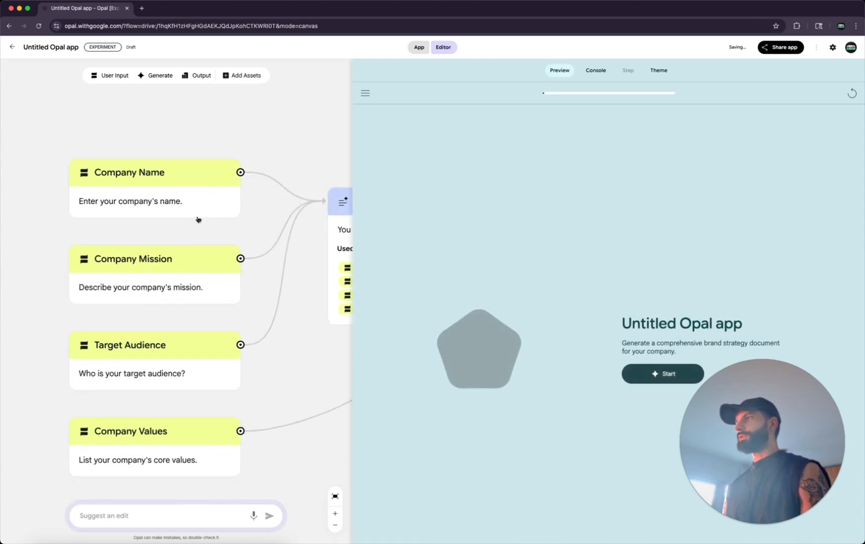
pyautogui.scroll(3, 185, 232)
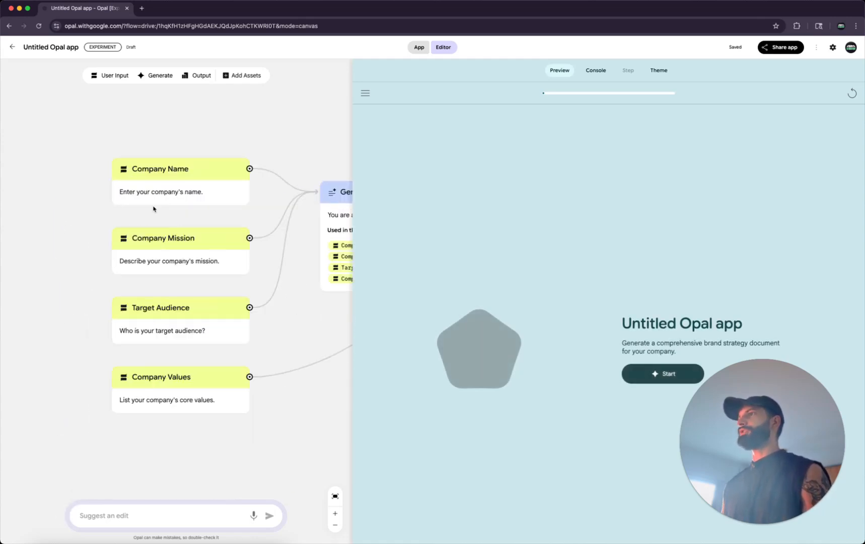
pyautogui.click(155, 199)
pyautogui.click(175, 270)
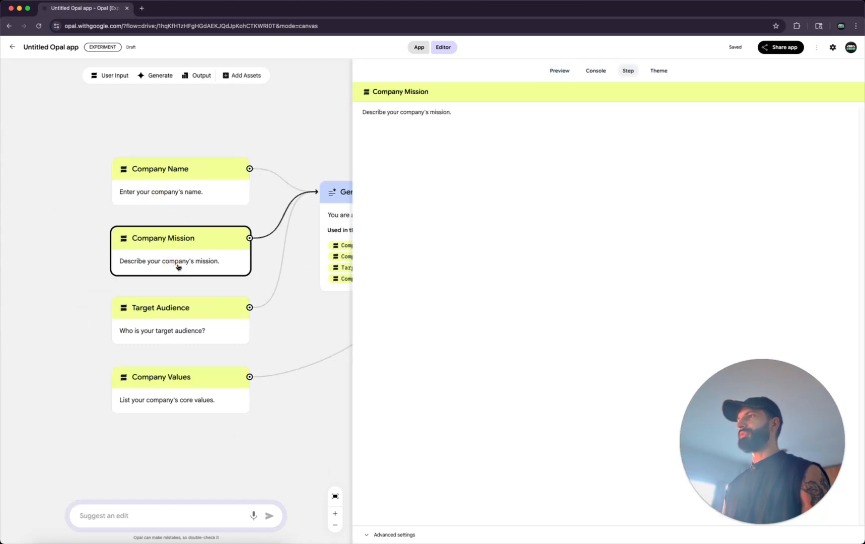
pyautogui.click(170, 319)
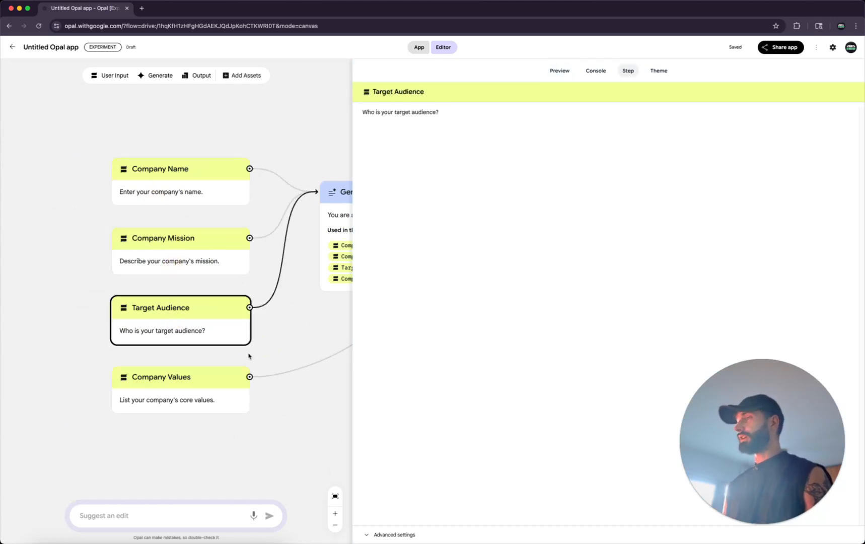
pyautogui.moveTo(240, 356); pyautogui.dragTo(219, 370)
pyautogui.click(168, 418)
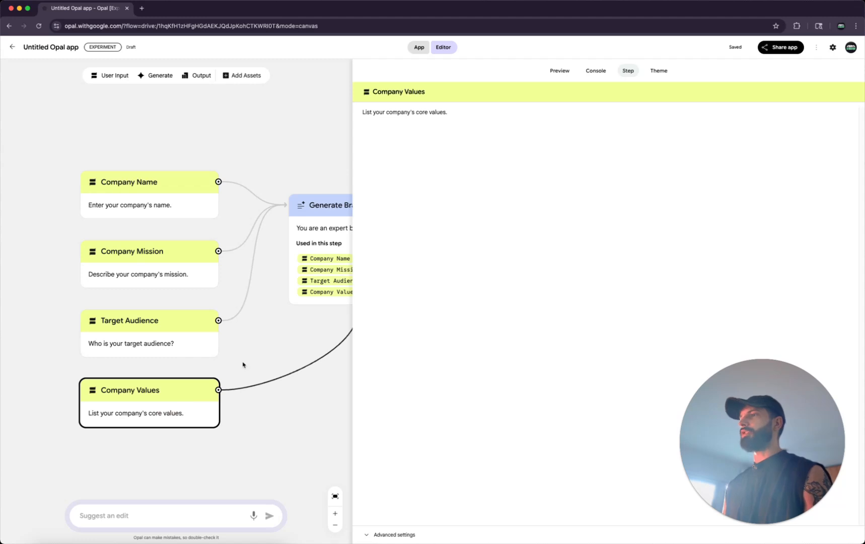
# Step: Examine the Generate Brand Strategy Content node's prompt, reading its expert role and each of the step-by-step instructions
pyautogui.scroll(-4, 243, 362)
pyautogui.moveTo(266, 369); pyautogui.dragTo(118, 373)
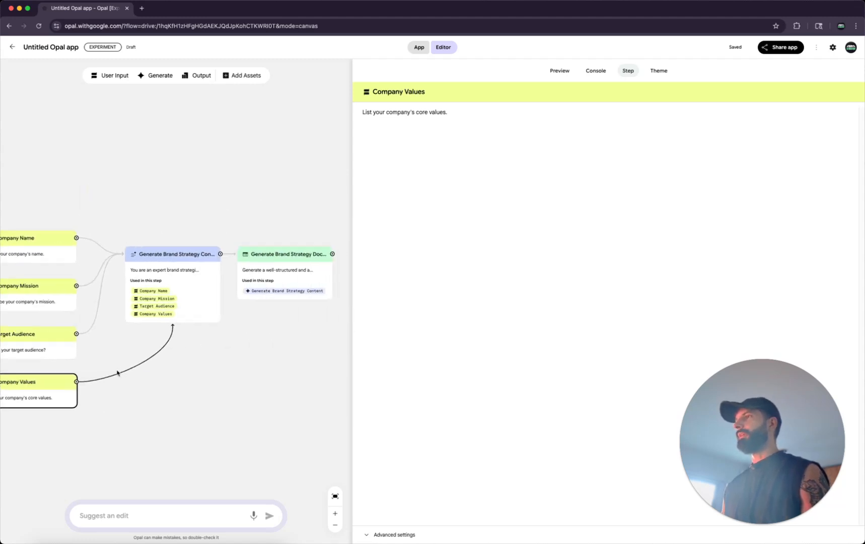
pyautogui.scroll(3, 142, 315)
pyautogui.moveTo(100, 303); pyautogui.dragTo(109, 327)
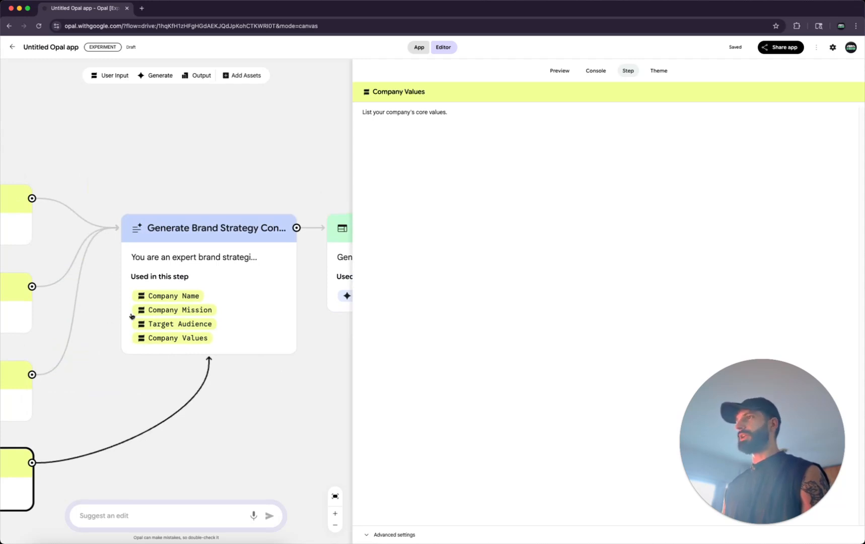
pyautogui.click(204, 260)
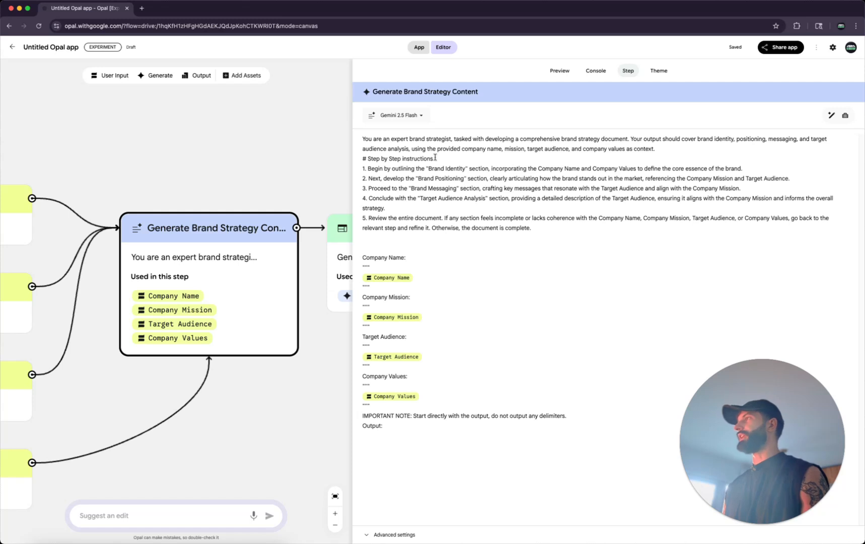
pyautogui.moveTo(392, 140); pyautogui.dragTo(457, 141)
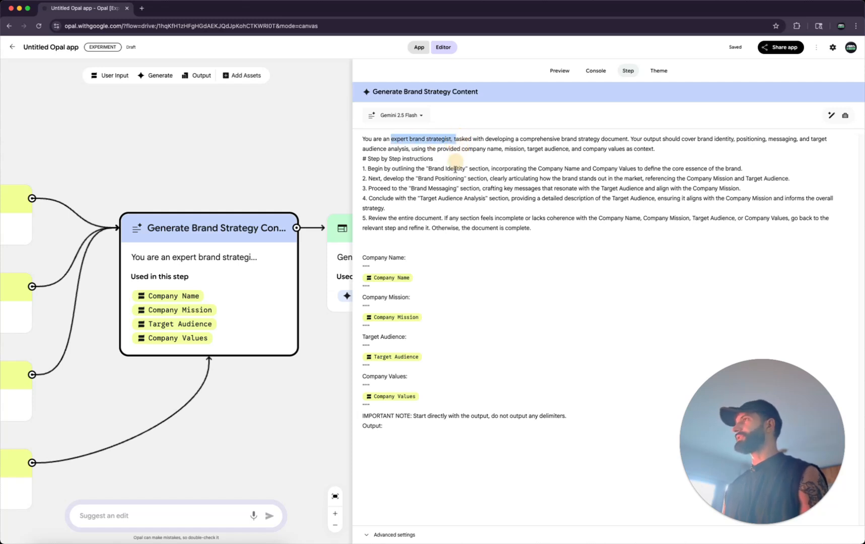
pyautogui.tripleClick(432, 167)
pyautogui.tripleClick(429, 167)
pyautogui.tripleClick(433, 175)
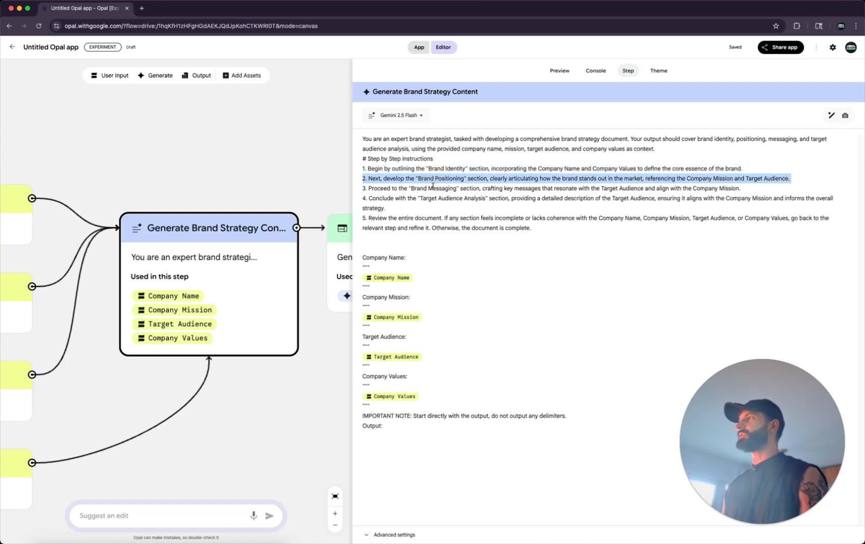
pyautogui.tripleClick(433, 187)
pyautogui.tripleClick(452, 199)
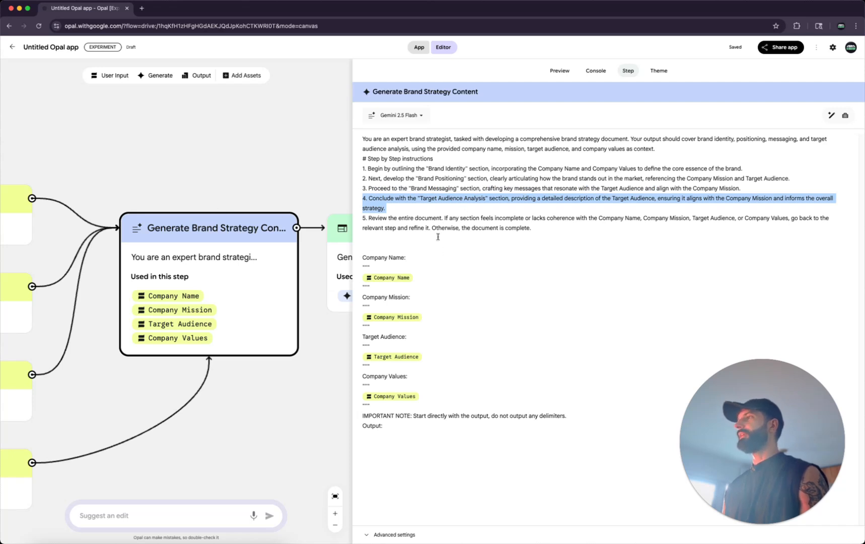
pyautogui.tripleClick(399, 220)
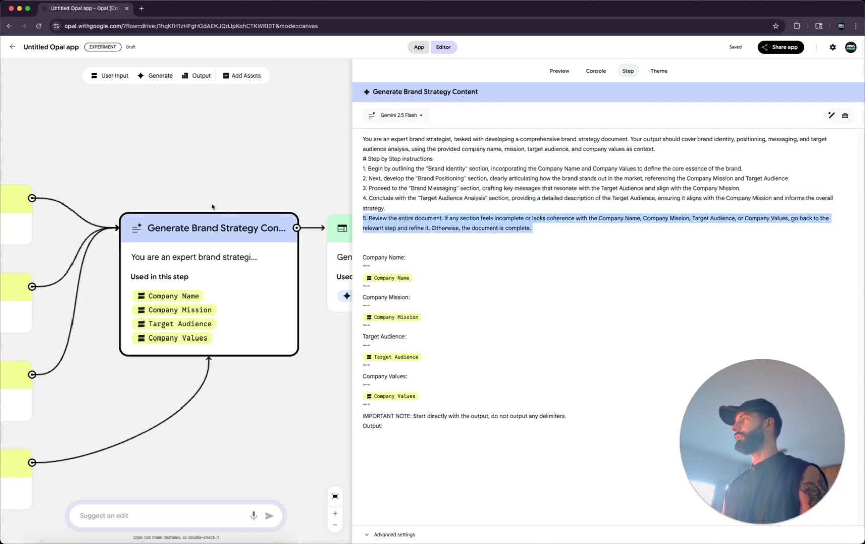
# Step: Examine the Generate Brand Strategy Document HTML output node's prompt and how the workflow's nodes connect
pyautogui.hscroll(6, 216, 207)
pyautogui.click(229, 233)
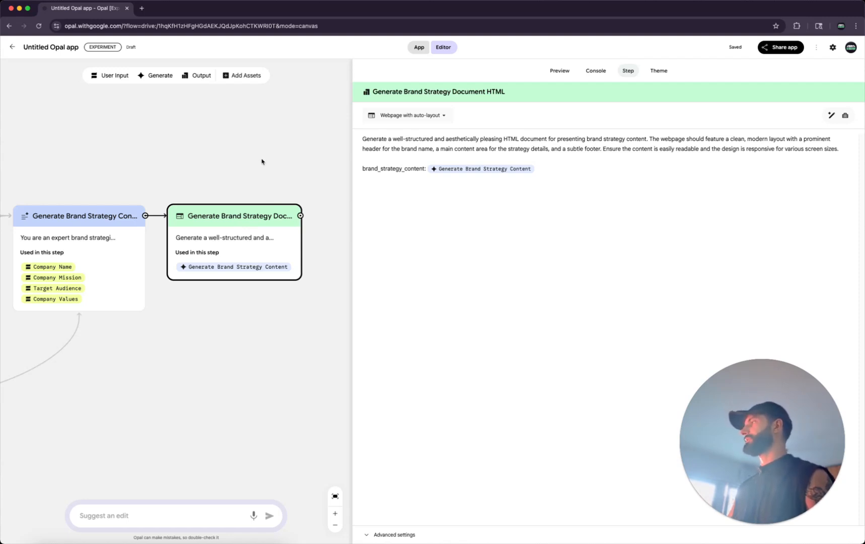
pyautogui.scroll(-5, 261, 161)
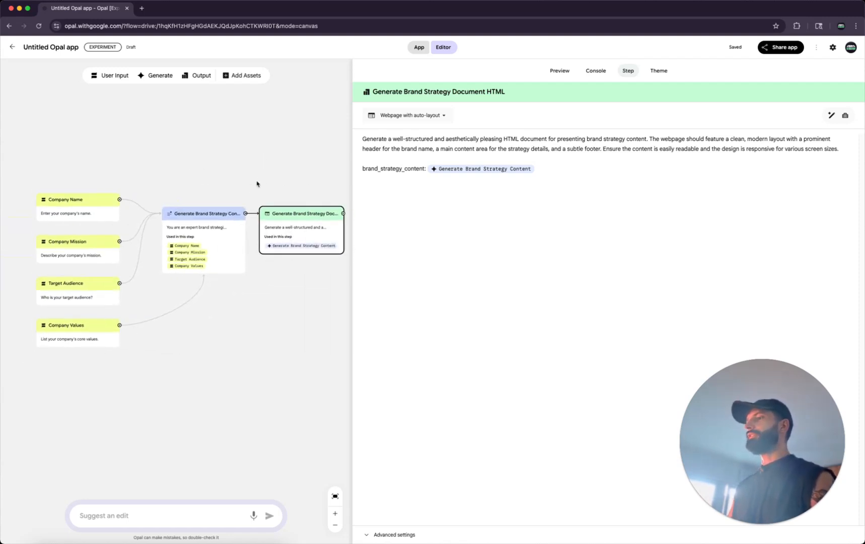
pyautogui.hscroll(-3, 208, 178)
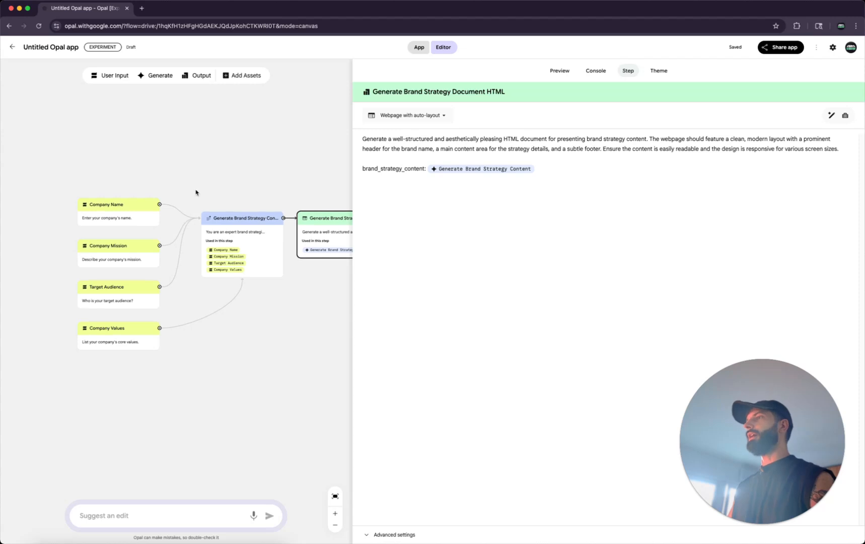
pyautogui.scroll(5, 177, 282)
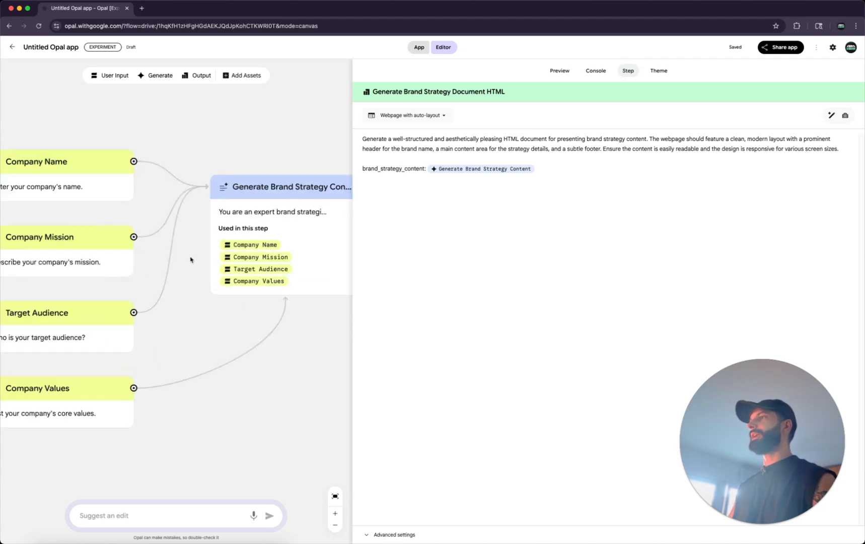
pyautogui.moveTo(176, 283); pyautogui.dragTo(161, 292)
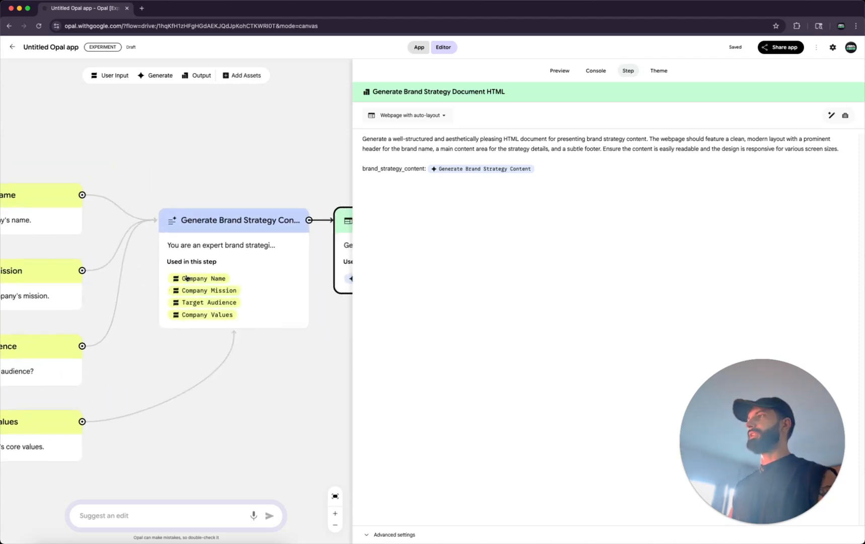
# Step: With the Generate Brand Strategy Content node open, submit the edit request "I also want to have a full competitor analysis based on the company's details"
pyautogui.click(234, 257)
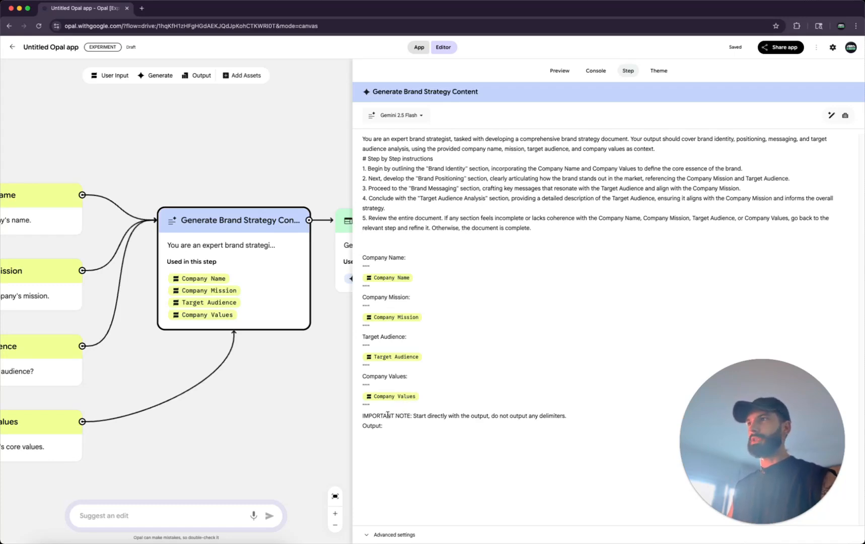
pyautogui.click(174, 517)
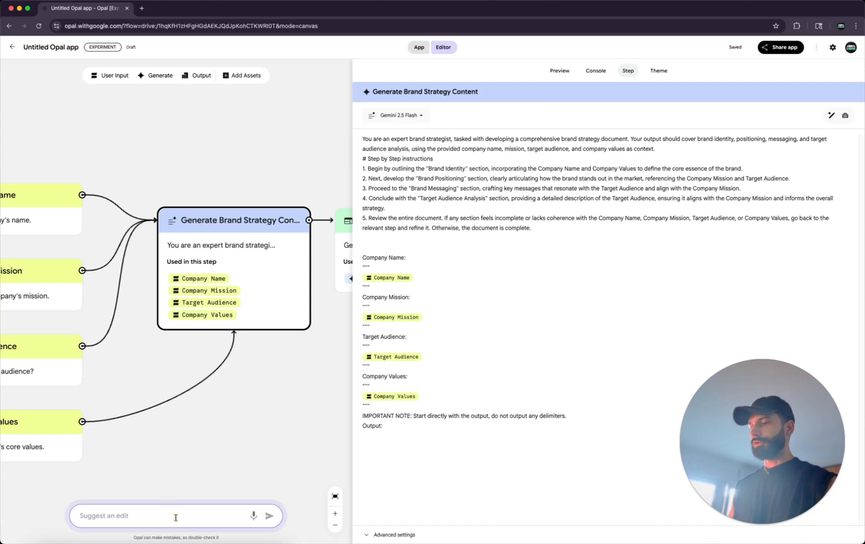
pyautogui.write('I also want t')
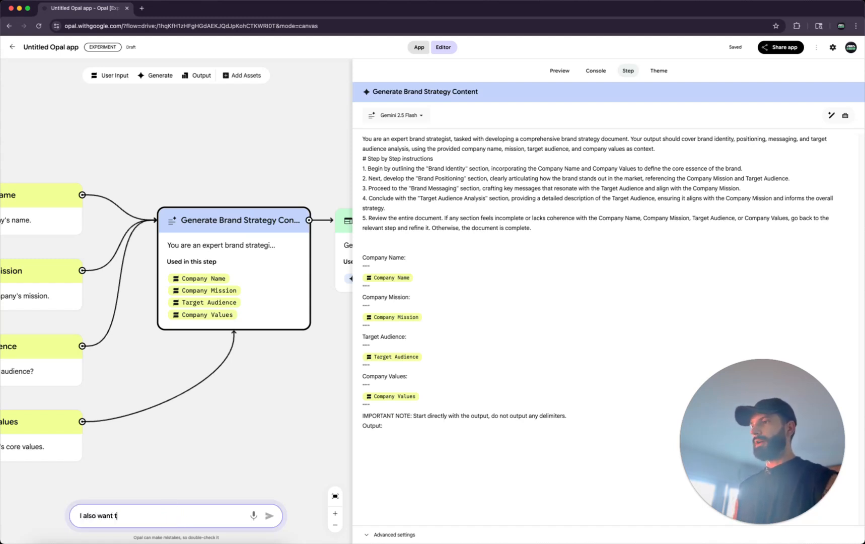
pyautogui.write("o have a full competitor analysis based on the company's details.")
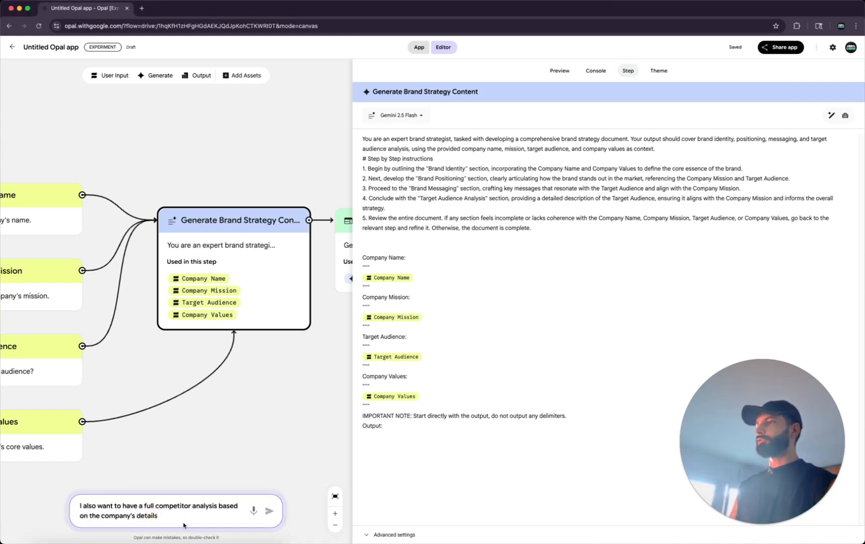
pyautogui.click(168, 516)
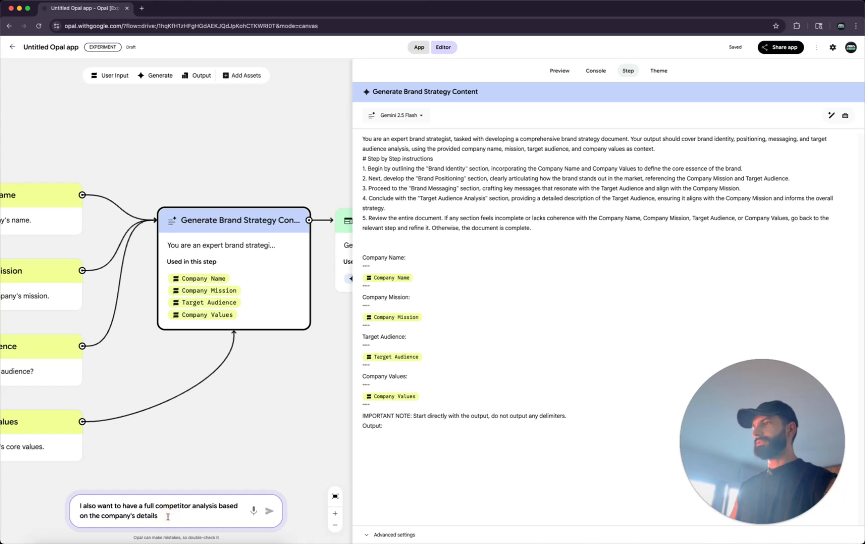
pyautogui.click(270, 511)
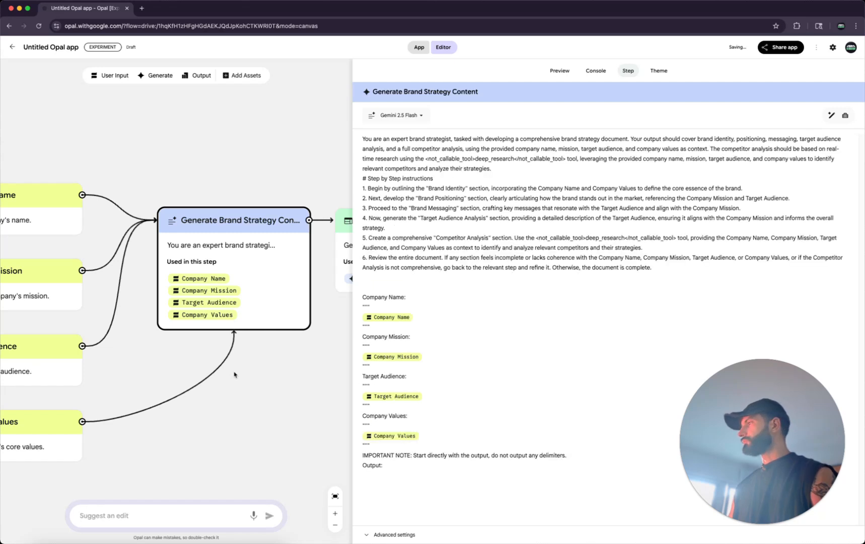
# Step: Examine the competitor analysis instruction in the rewritten Generate Brand Strategy Content prompt and deselect the node
pyautogui.scroll(-2, 234, 375)
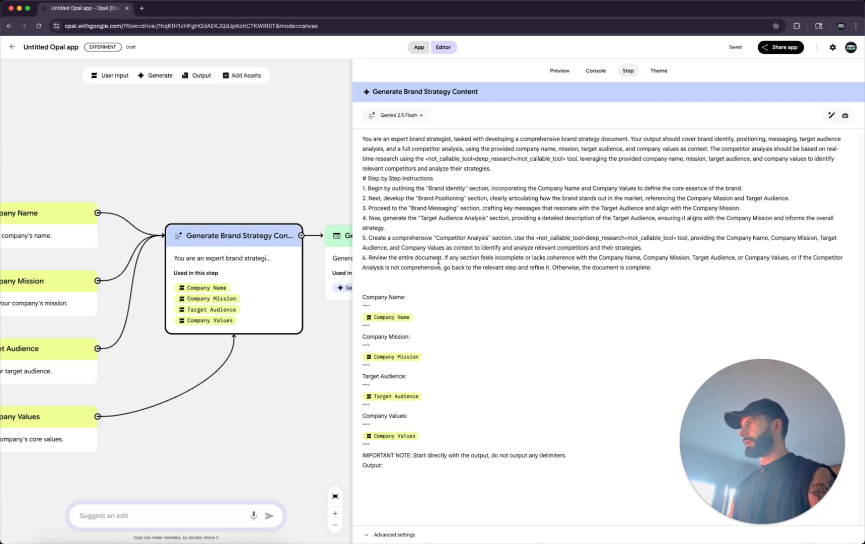
pyautogui.moveTo(434, 238); pyautogui.dragTo(740, 245)
pyautogui.click(762, 243)
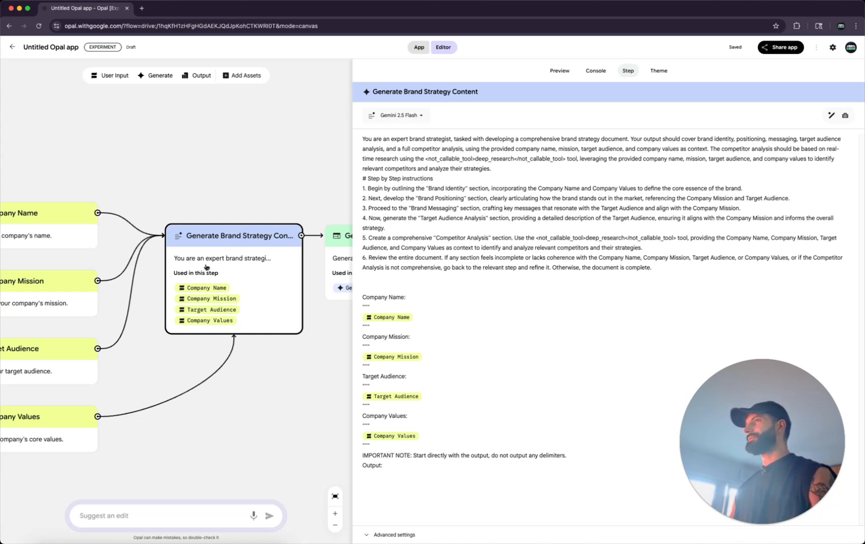
pyautogui.click(211, 209)
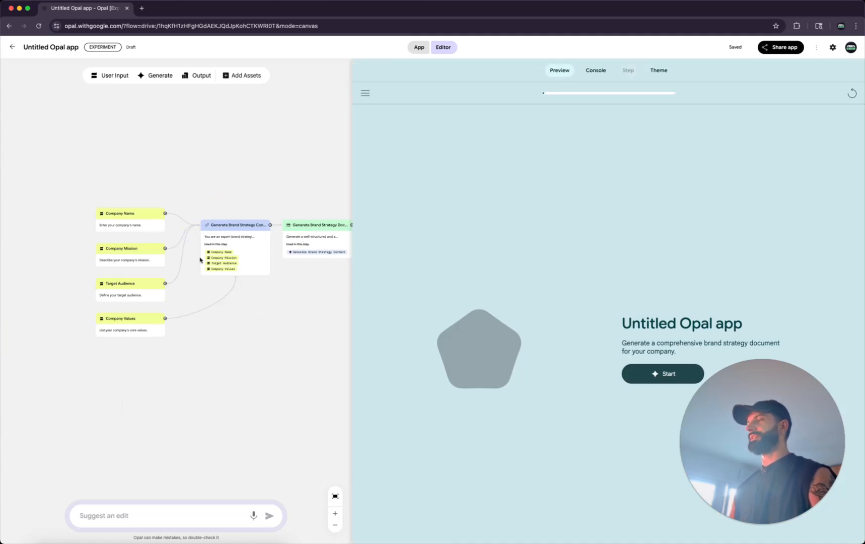
# Step: Review the company input nodes and their connections across the revised workflow
pyautogui.scroll(3, 108, 245)
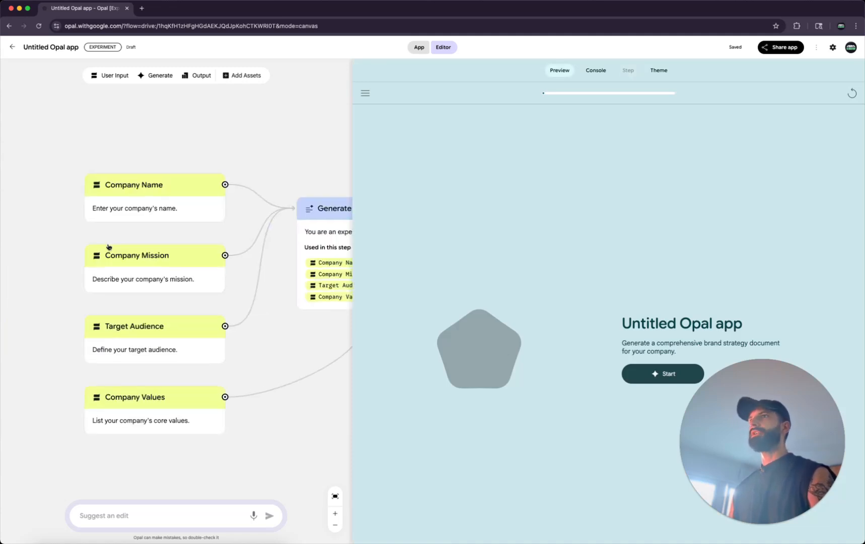
pyautogui.scroll(-3, 216, 287)
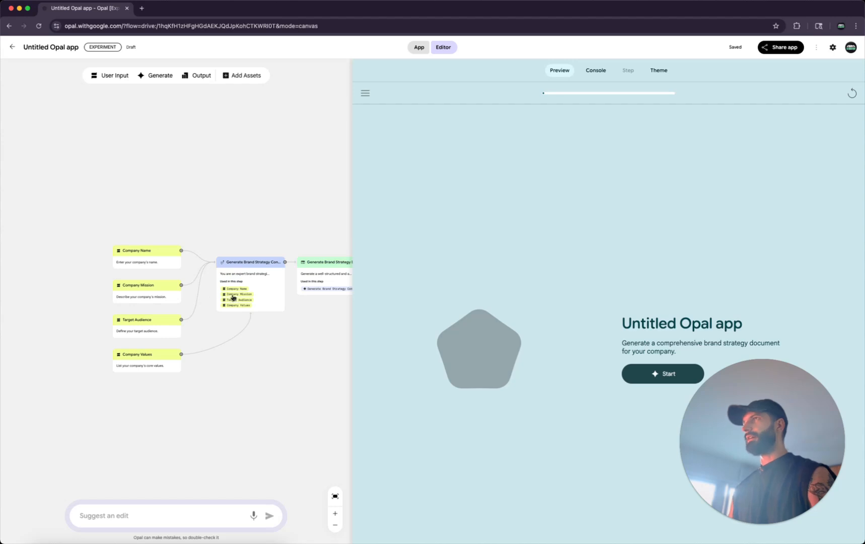
pyautogui.scroll(3, 106, 259)
pyautogui.scroll(2, 113, 237)
pyautogui.scroll(-3, 151, 229)
pyautogui.scroll(3, 163, 234)
pyautogui.moveTo(163, 237); pyautogui.dragTo(180, 256)
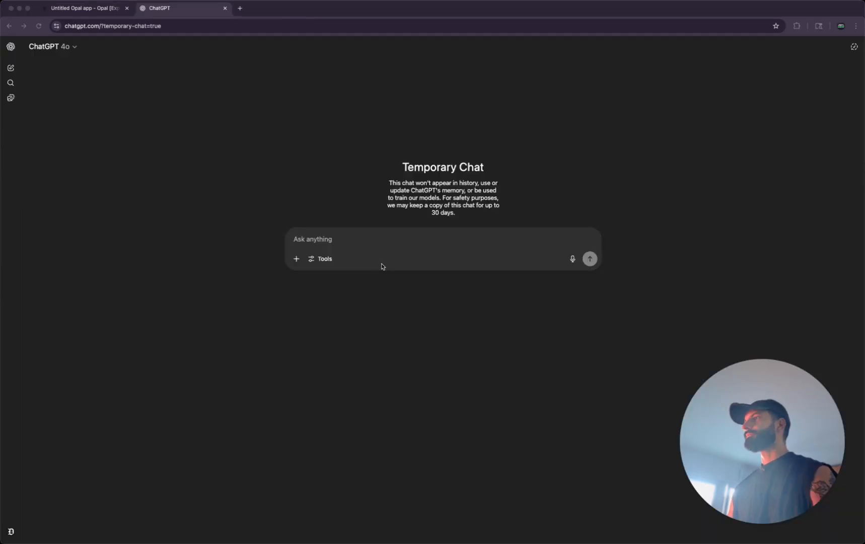
pyautogui.click(346, 239)
pyautogui.write('Create a brand brief generator that takes company information and creates a comprehensive brand strategy document')
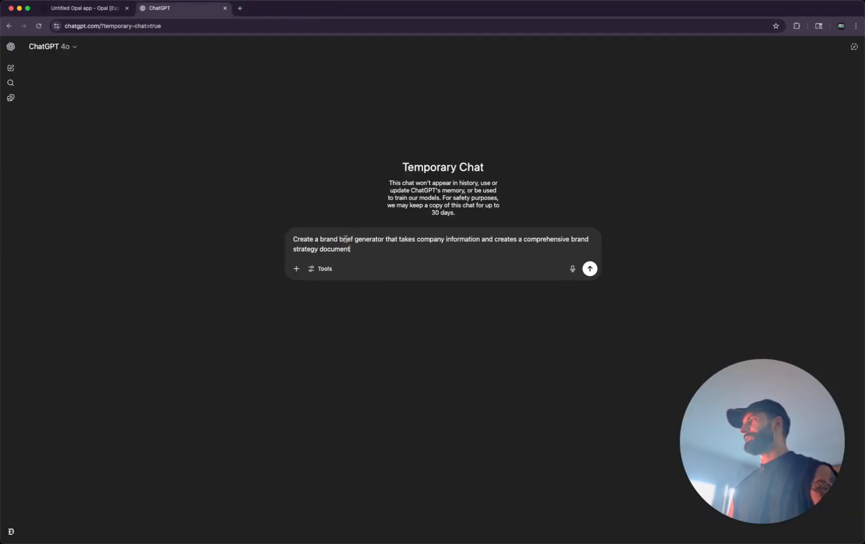
pyautogui.press('super+a')
pyautogui.press('BackSpace')
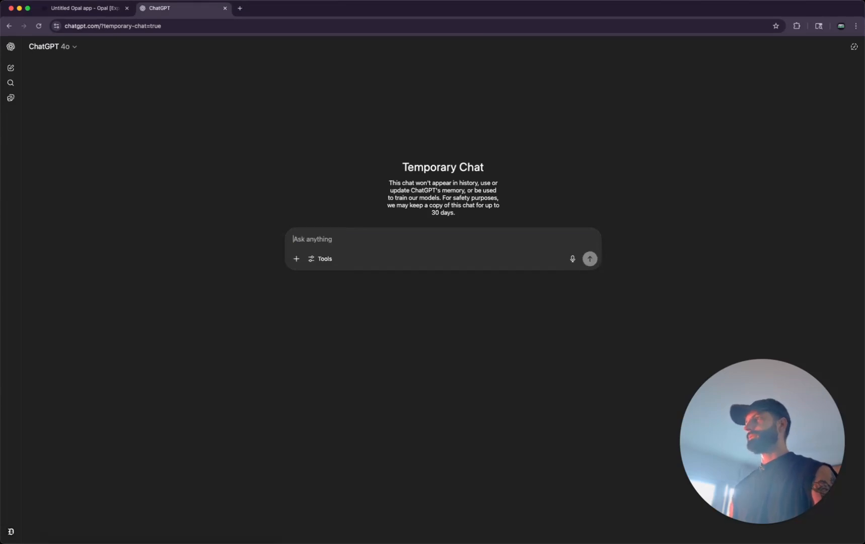
# Step: Attach the input nodes screenshot and draft the prompt "Please craft a dummy brand document based on the inputs included in the screenshot - keep it simple"
pyautogui.moveTo(214, 367); pyautogui.dragTo(327, 309)
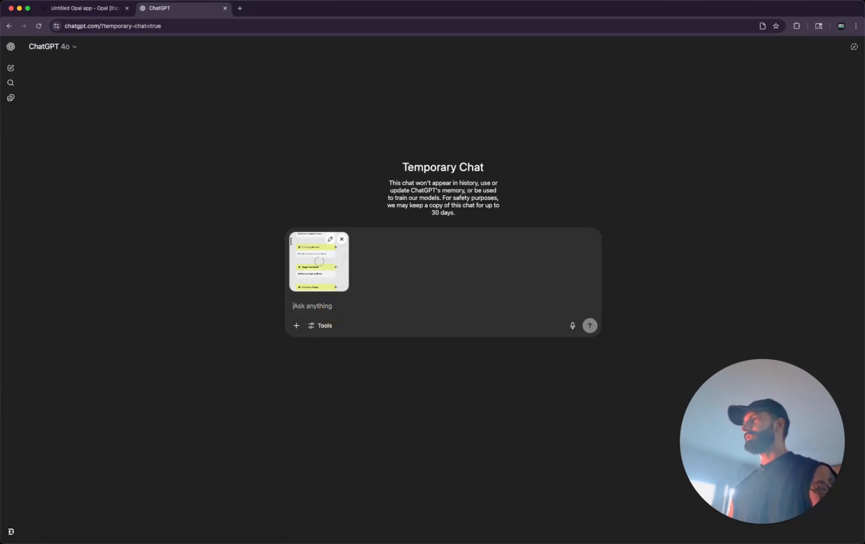
pyautogui.click(373, 307)
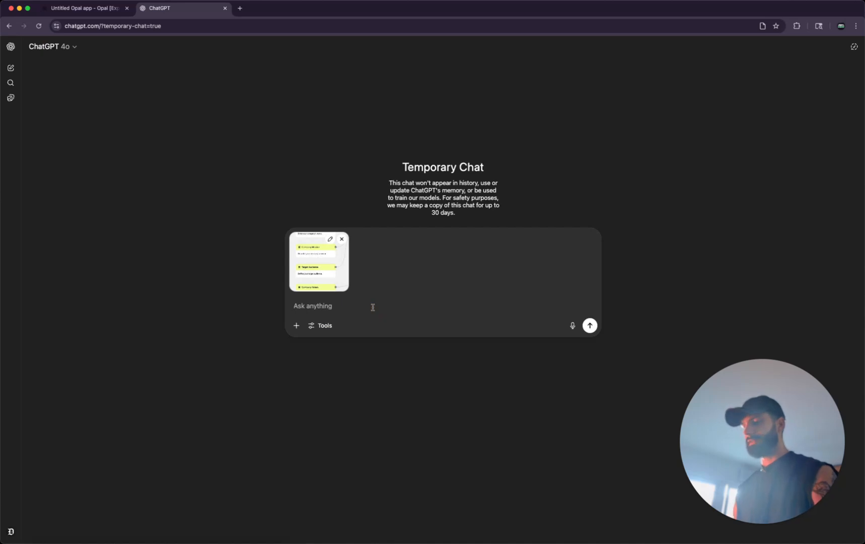
pyautogui.write('Please c')
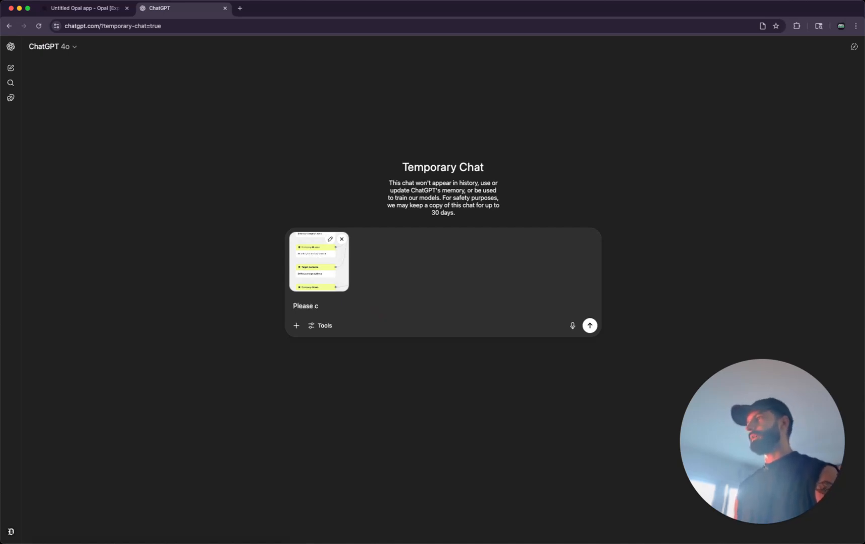
pyautogui.write('raft a dummy brand')
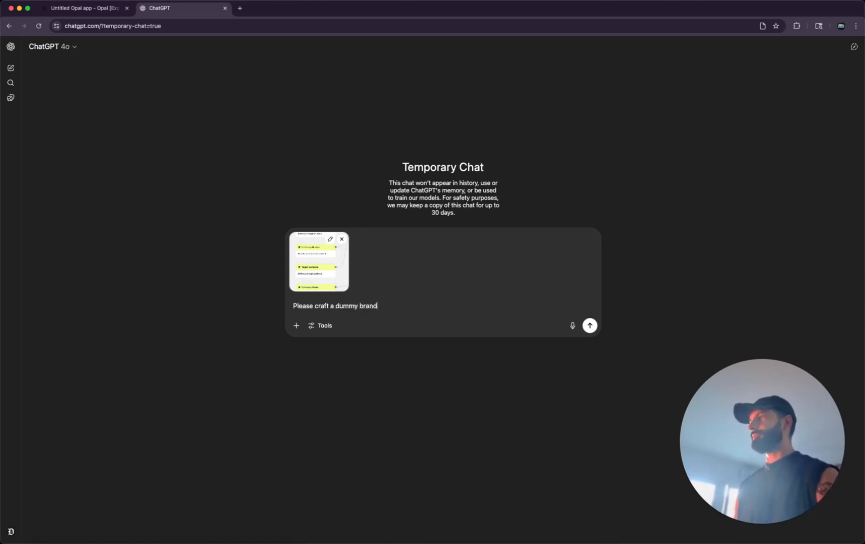
pyautogui.write(' document based')
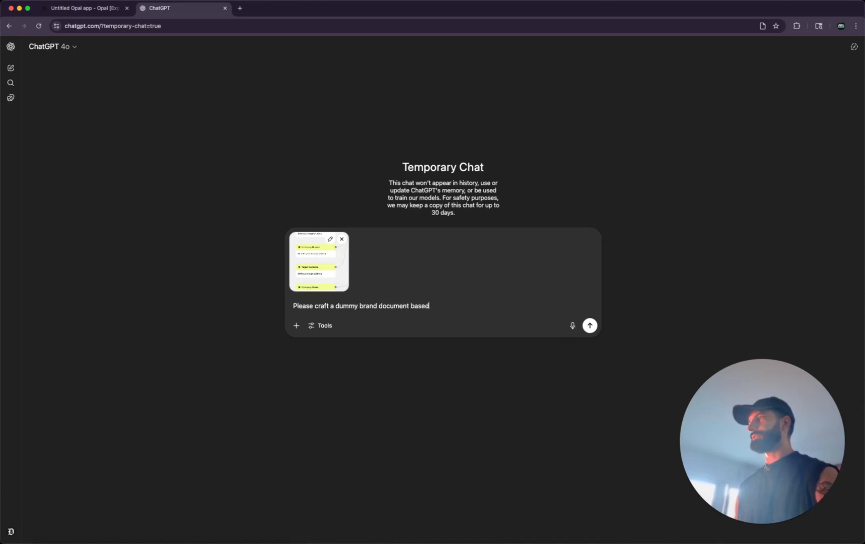
pyautogui.write(' on the inputs included in the screenshot -')
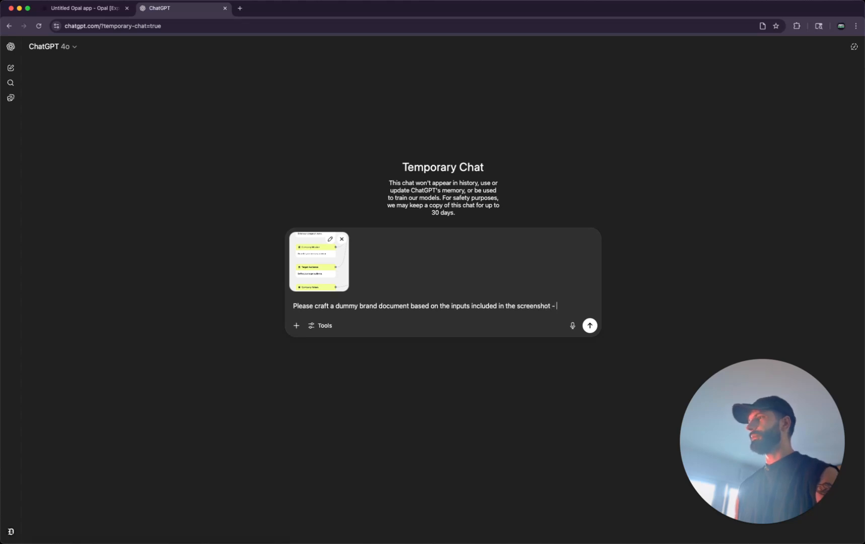
pyautogui.write(' keep it simple, con')
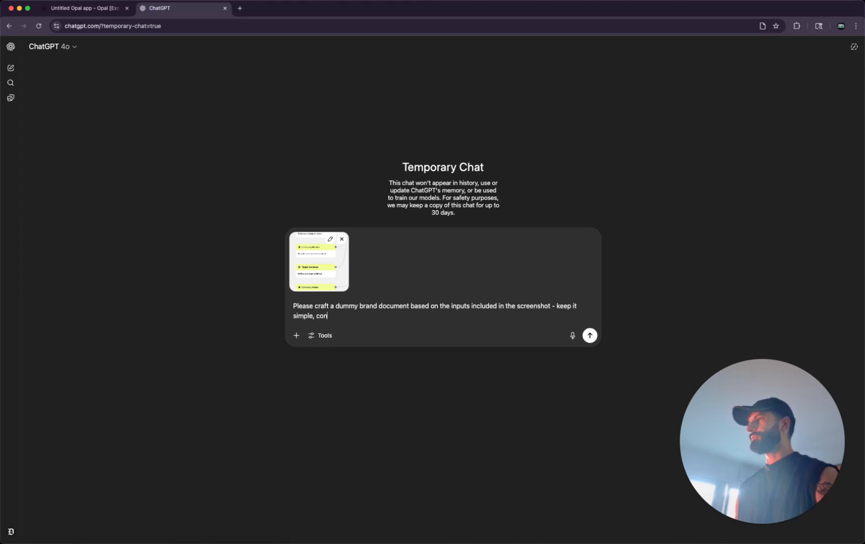
pyautogui.write('sice, and')
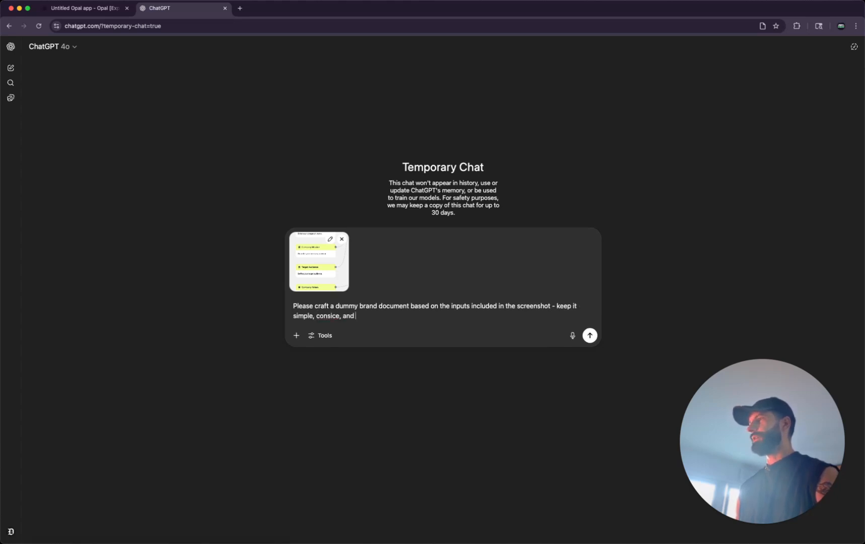
# Step: Remove the trailing ", and" from the prompt, correct the misspelled last word to "concise" and send it
pyautogui.press('BackSpace')
pyautogui.press('BackSpace')
pyautogui.press('BackSpace')
pyautogui.press('BackSpace')
pyautogui.press('BackSpace')
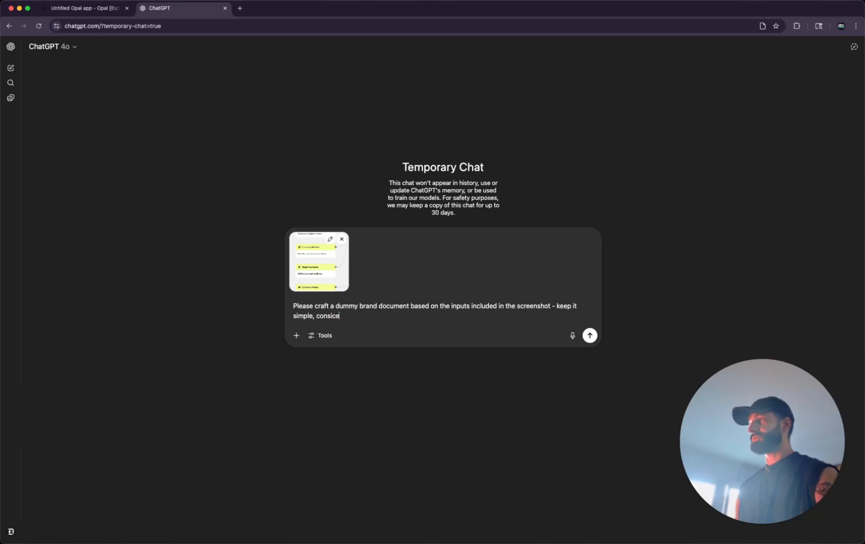
pyautogui.rightClick(329, 316)
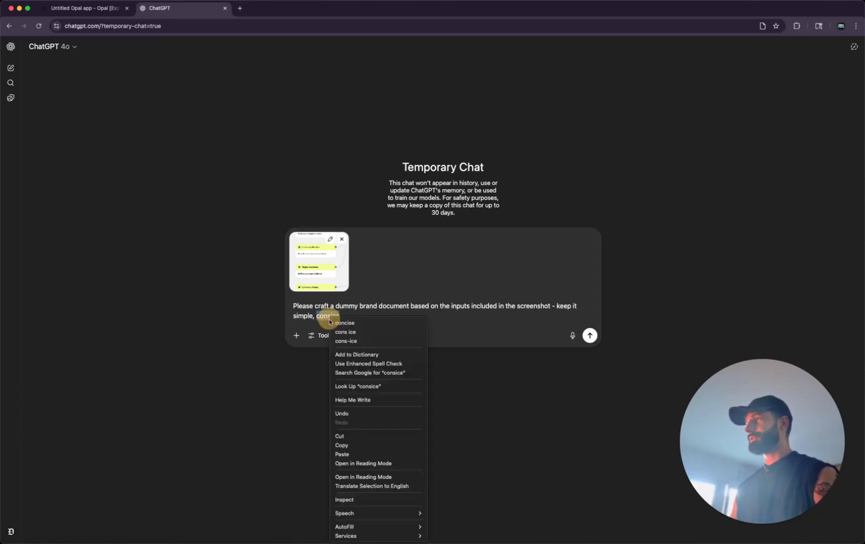
pyautogui.click(358, 324)
pyautogui.click(372, 316)
pyautogui.press('Return')
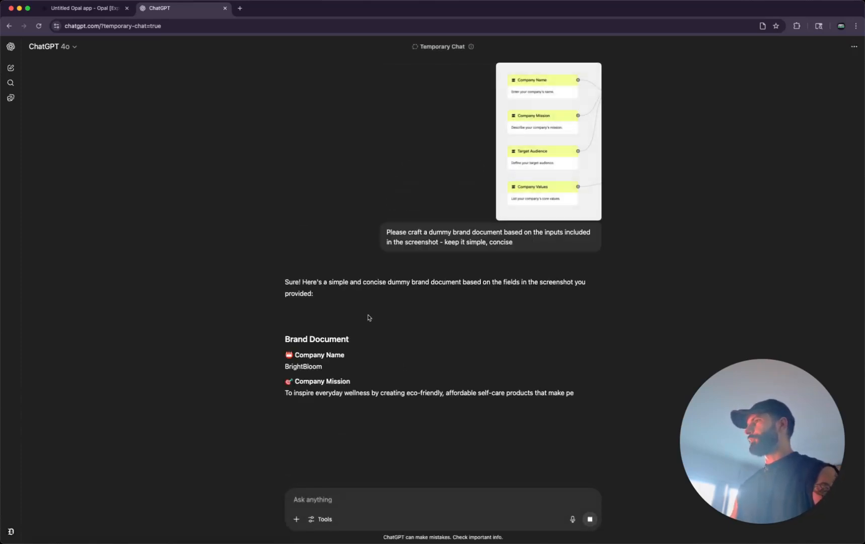
# Step: Review the generated dummy brand document from the company name through the company values
pyautogui.scroll(-2, 368, 319)
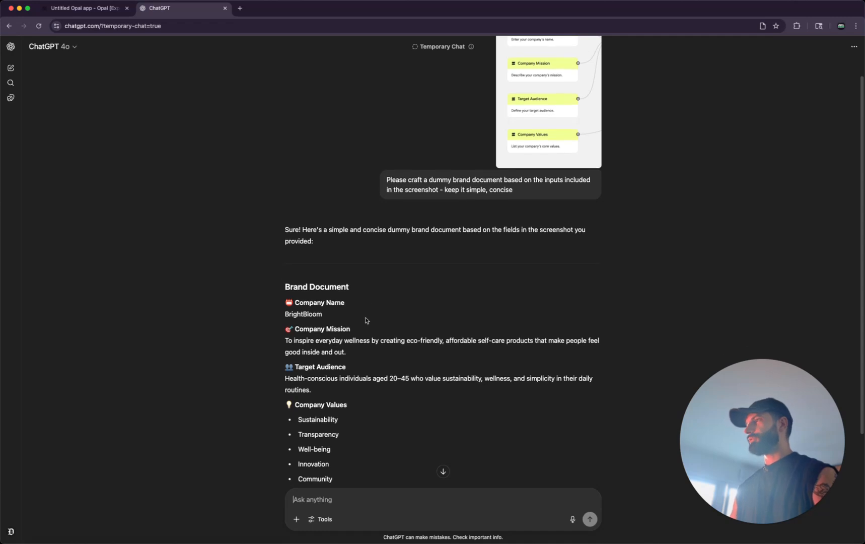
pyautogui.scroll(-1, 366, 321)
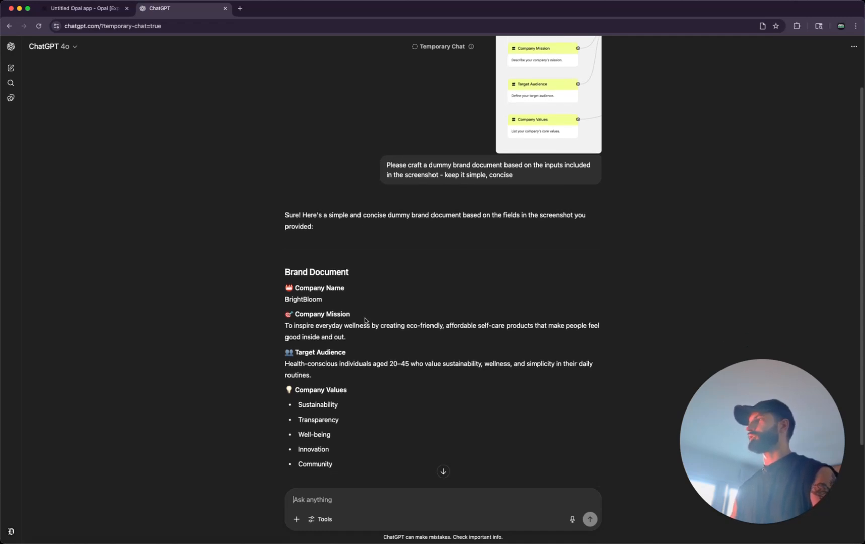
pyautogui.scroll(-3, 365, 321)
pyautogui.moveTo(283, 194); pyautogui.dragTo(414, 394)
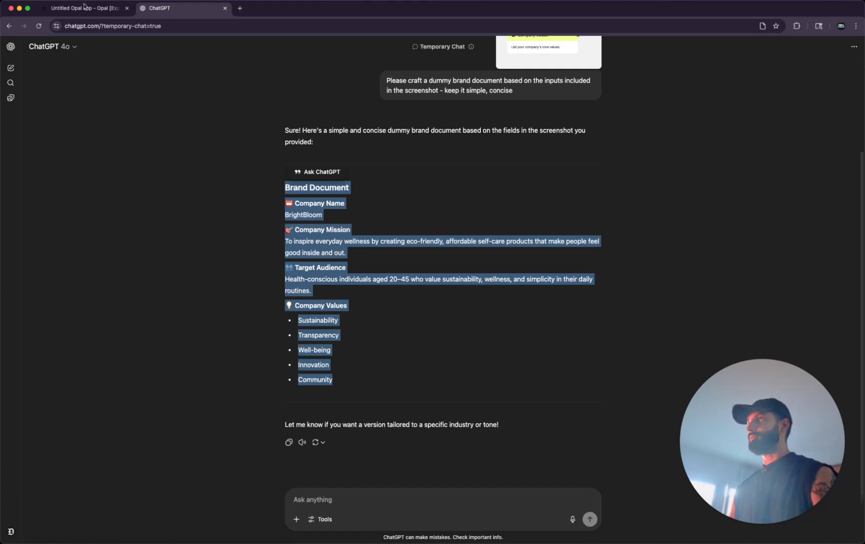
# Step: Switch to Opal and rename the untitled app as "Brand Brief Generator"
pyautogui.click(85, 9)
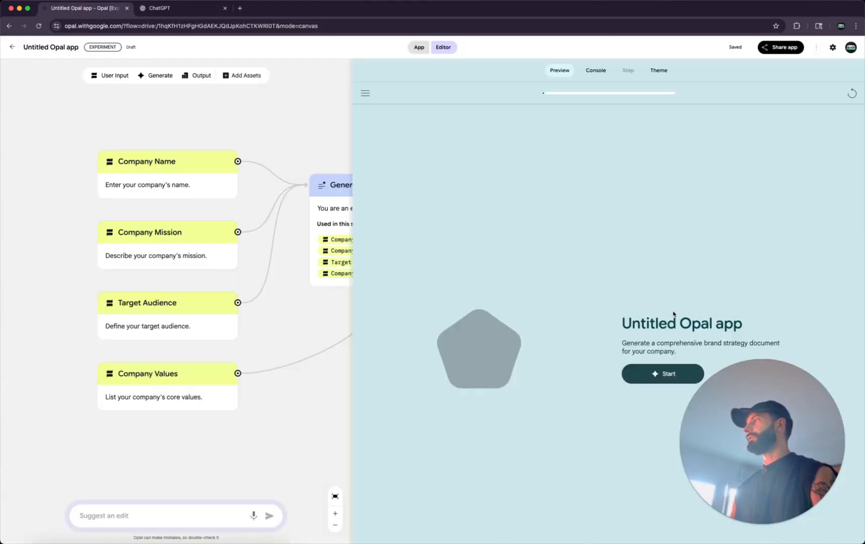
pyautogui.click(60, 47)
pyautogui.write('Brand Brief Generator')
pyautogui.press('Return')
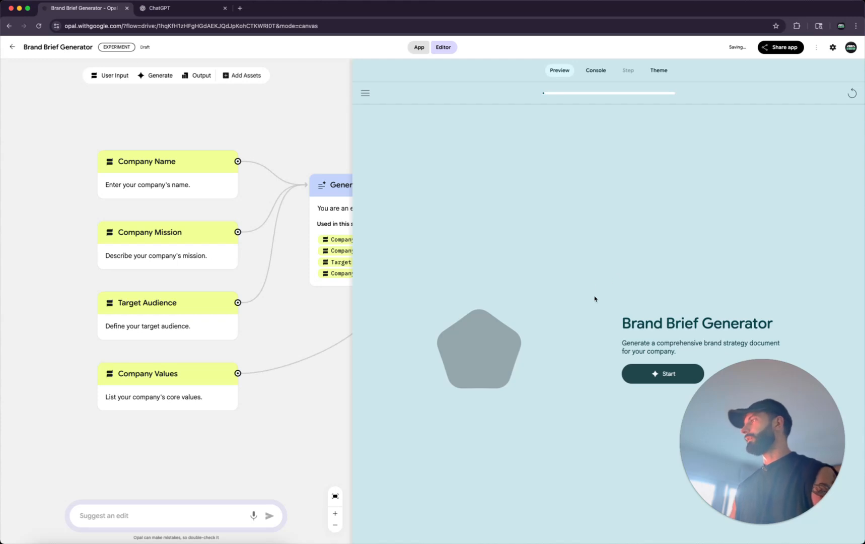
# Step: Start a test run of the Brand Brief Generator in the preview
pyautogui.click(789, 421)
pyautogui.moveTo(789, 421); pyautogui.dragTo(360, 421)
pyautogui.click(668, 379)
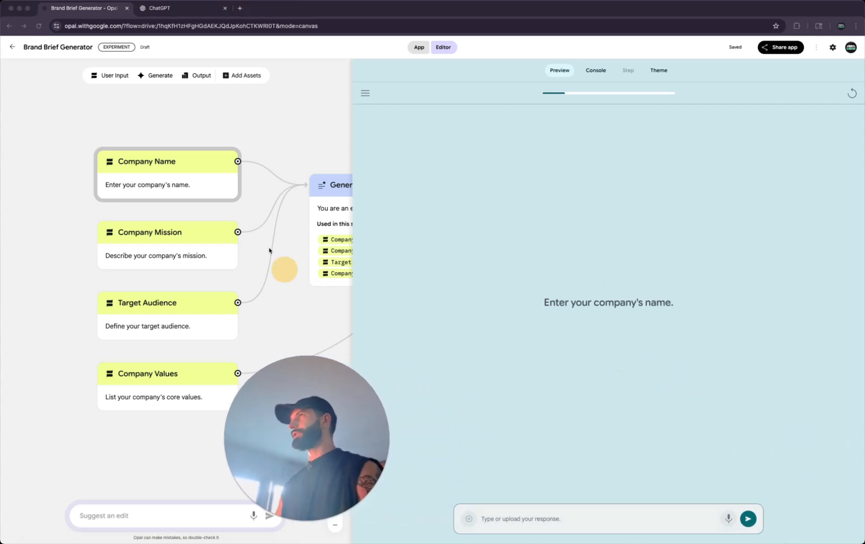
# Step: Copy the company name BrightBloom from the ChatGPT brand document and submit it as the company name answer in Opal
pyautogui.click(187, 9)
pyautogui.click(304, 223)
pyautogui.doubleClick(304, 214)
pyautogui.press('super+c')
pyautogui.click(81, 11)
pyautogui.click(532, 524)
pyautogui.press('super+v')
pyautogui.click(748, 518)
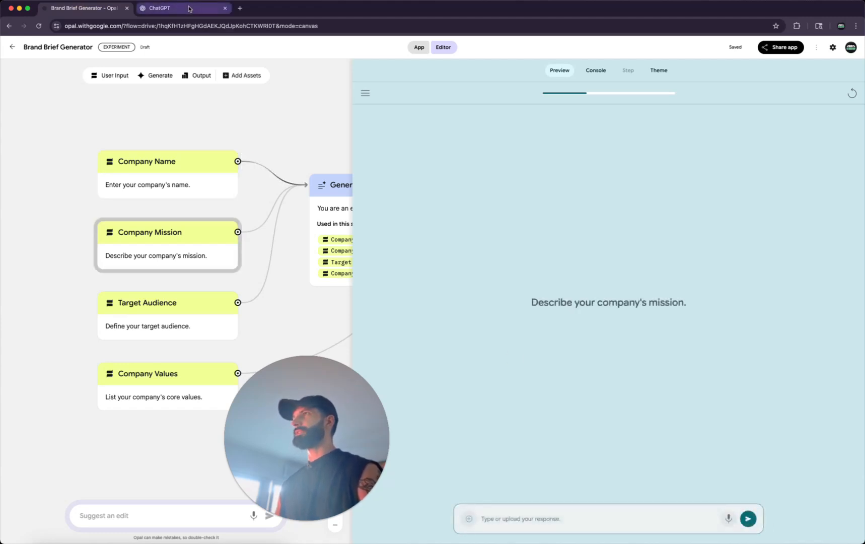
# Step: Copy the Company Mission section about eco-friendly, affordable self-care products from ChatGPT and submit it as the mission answer in Opal
pyautogui.click(166, 8)
pyautogui.tripleClick(416, 238)
pyautogui.click(83, 8)
pyautogui.click(276, 162)
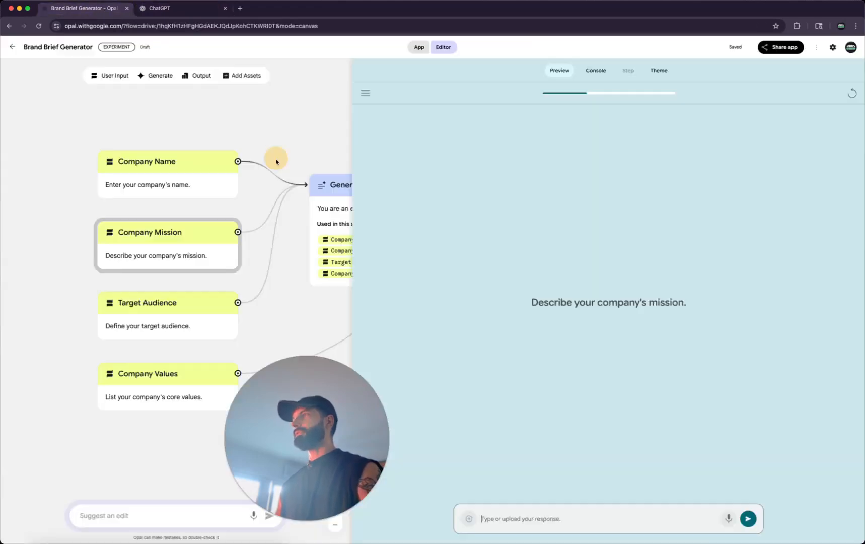
pyautogui.click(523, 519)
pyautogui.write('Company Mission: To inspire everyday wellness by creating fun, friendly, affordable self-care products that make people feel good inside and out.')
pyautogui.press('Return')
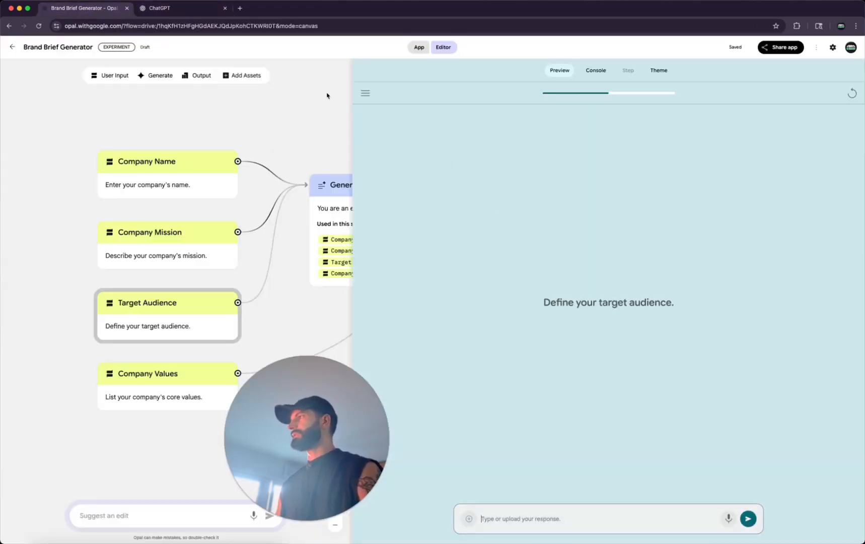
# Step: Copy the Target Audience section on health-conscious individuals aged 20–45 from ChatGPT and submit it as the target audience answer in Opal
pyautogui.click(166, 8)
pyautogui.click(482, 320)
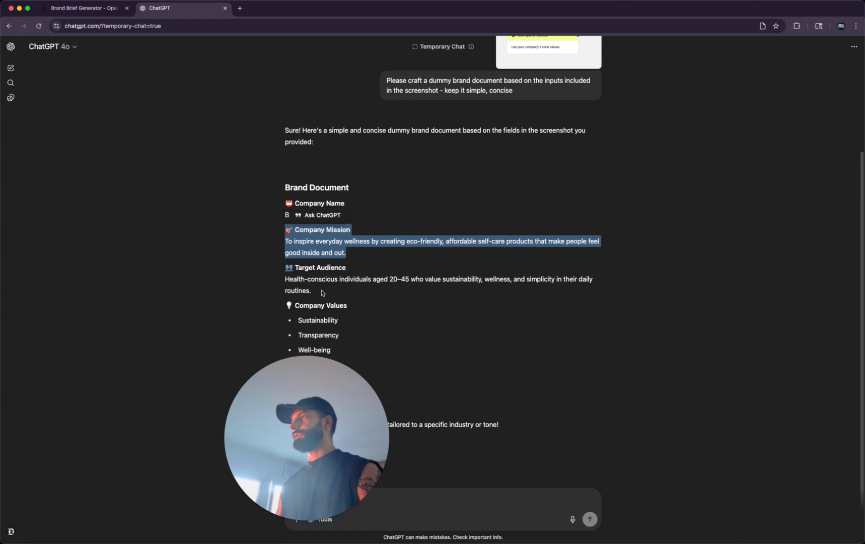
pyautogui.tripleClick(275, 270)
pyautogui.click(63, 8)
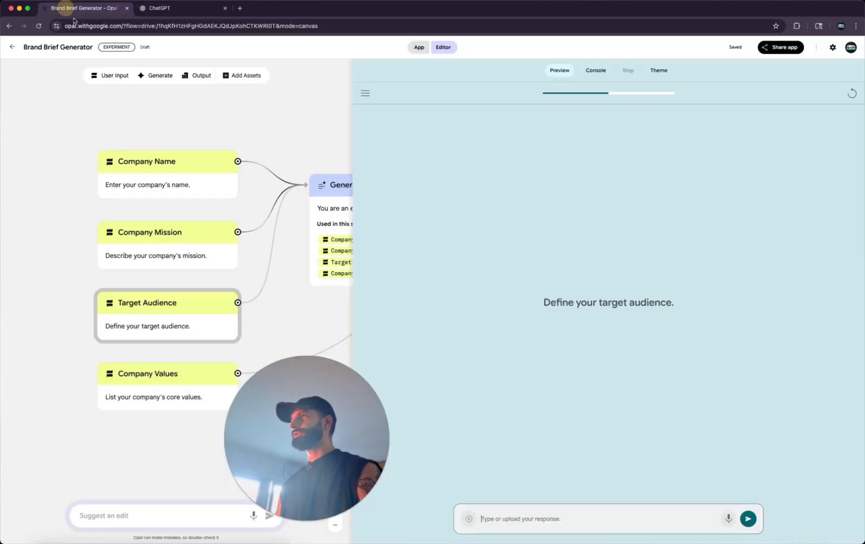
pyautogui.click(506, 518)
pyautogui.write('Target Audience Health-conscious individuals aged 30–45 who value sustainability, wellness, and simplicity in their daily routines.')
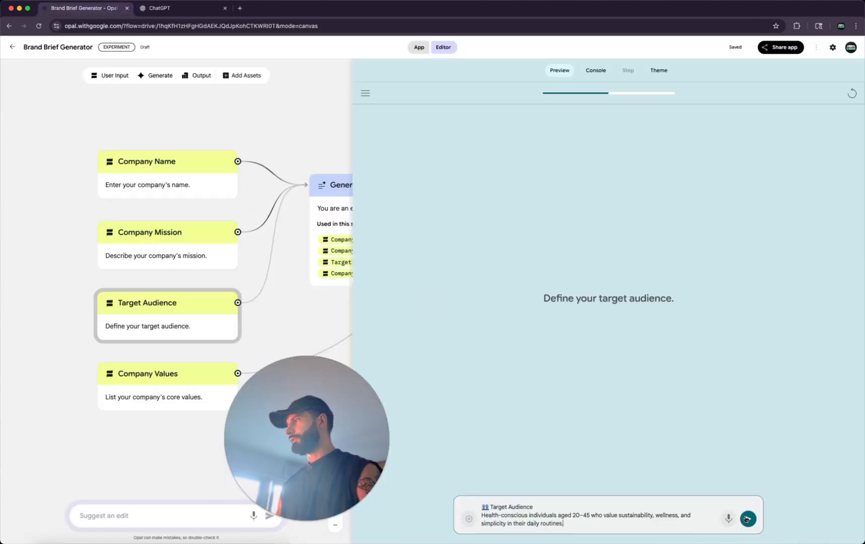
pyautogui.click(748, 519)
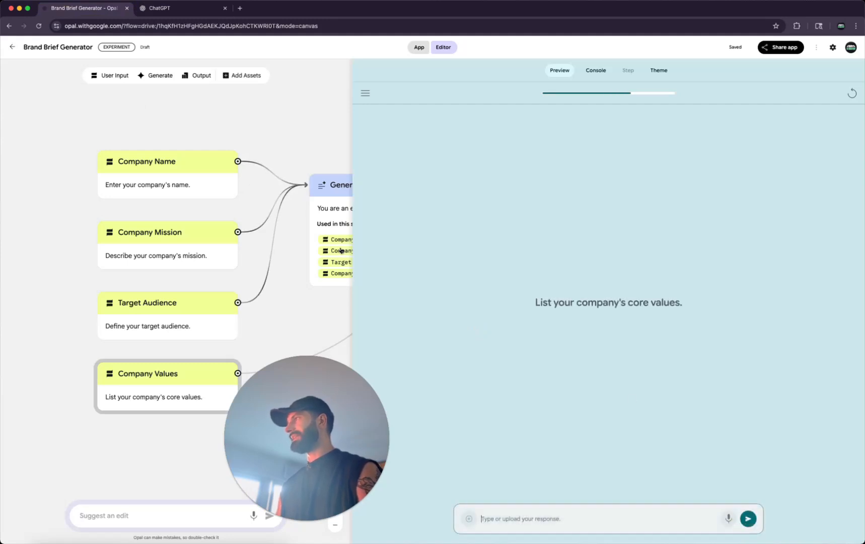
# Step: Copy the Company Values list, from Sustainability through Community, from ChatGPT and submit it as the core values answer in Opal
pyautogui.click(161, 8)
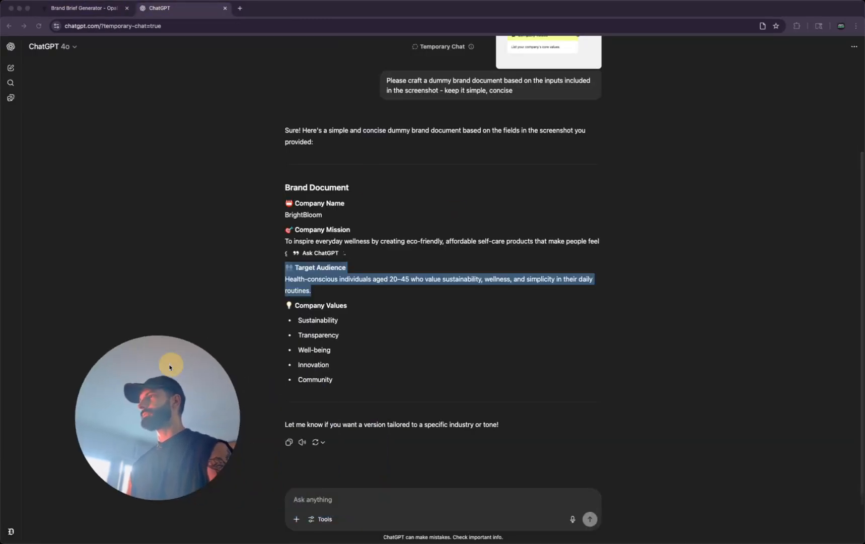
pyautogui.moveTo(363, 380); pyautogui.dragTo(285, 313)
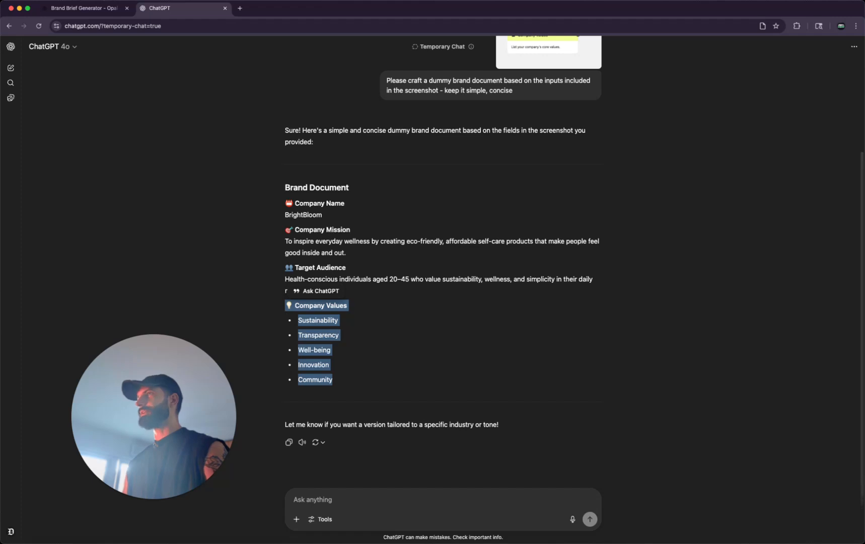
pyautogui.click(83, 8)
pyautogui.press('super+v')
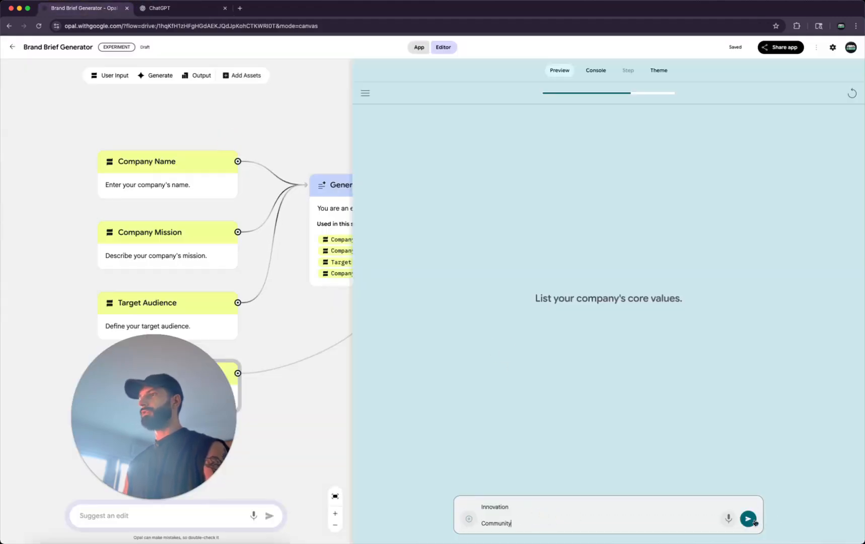
pyautogui.moveTo(193, 434); pyautogui.dragTo(390, 460)
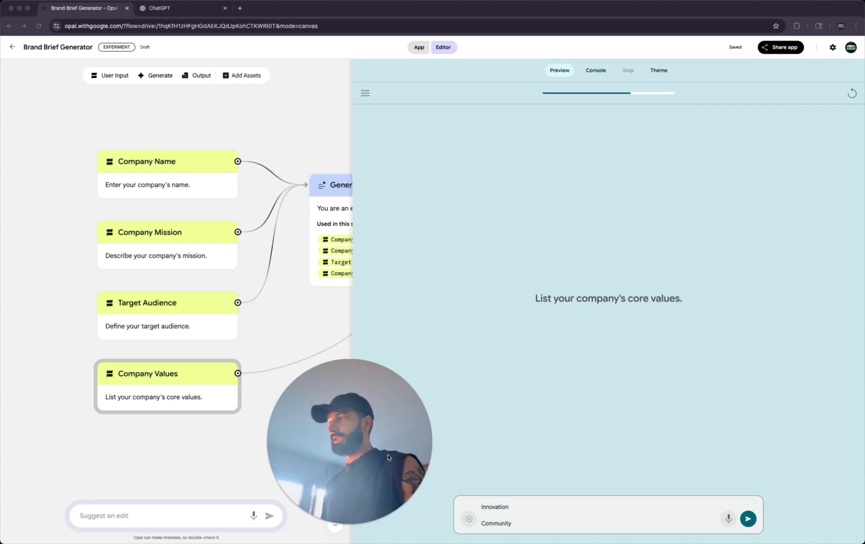
pyautogui.click(747, 524)
pyautogui.click(748, 522)
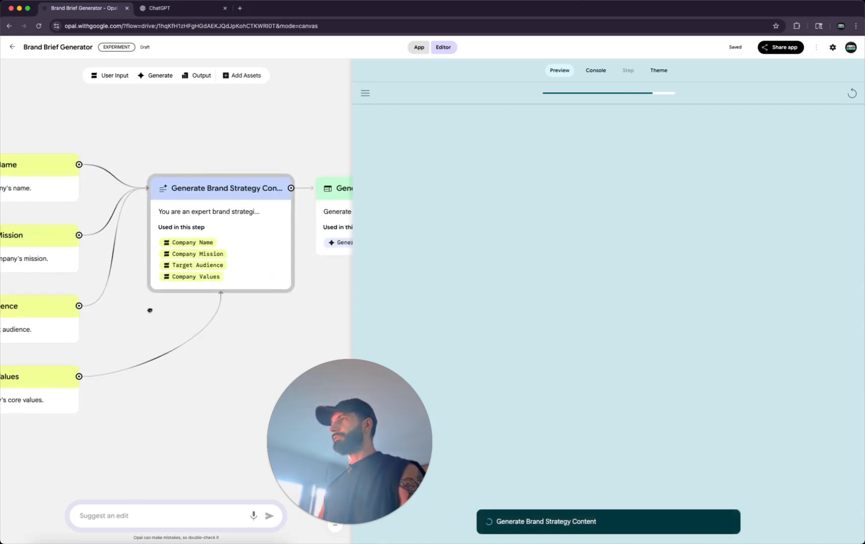
# Step: Examine the audience and competitor analysis instructions in the Generate Brand Strategy Content prompt and the prompt of the Generate Brand Strategy Document HTML node
pyautogui.click(151, 276)
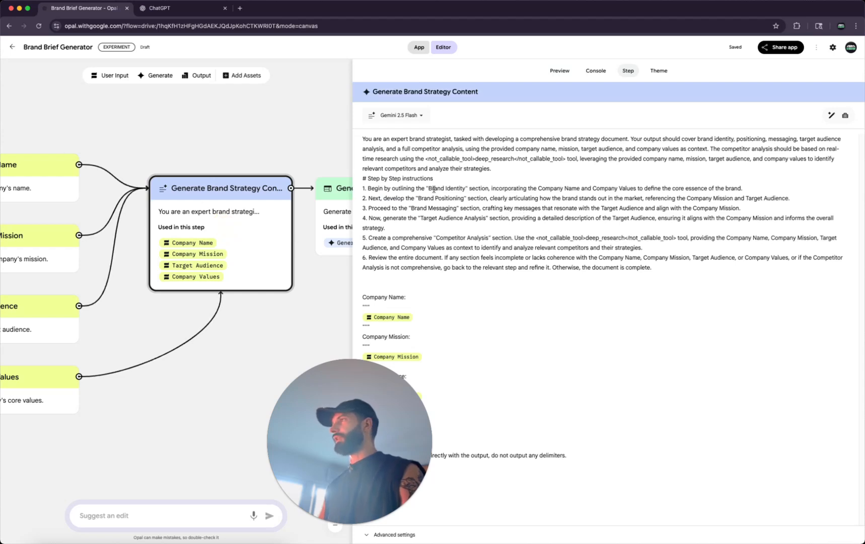
pyautogui.moveTo(418, 198); pyautogui.dragTo(488, 222)
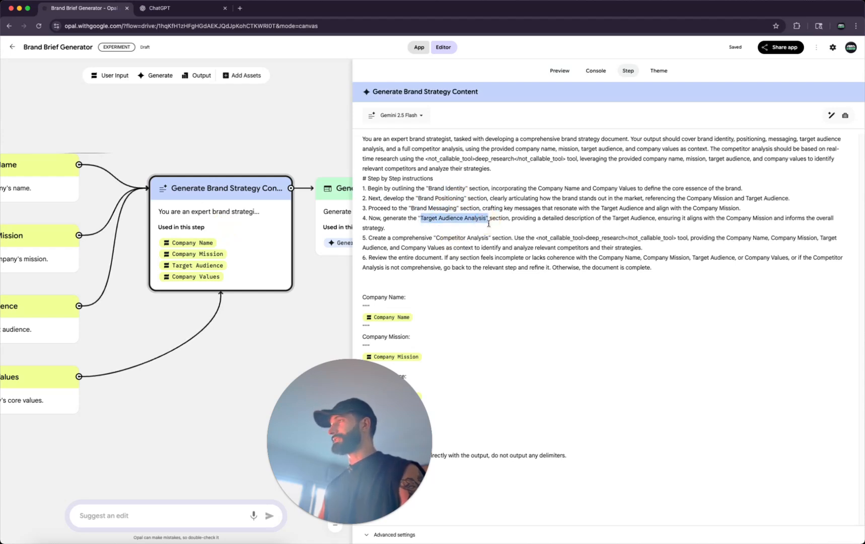
pyautogui.moveTo(437, 238); pyautogui.dragTo(487, 238)
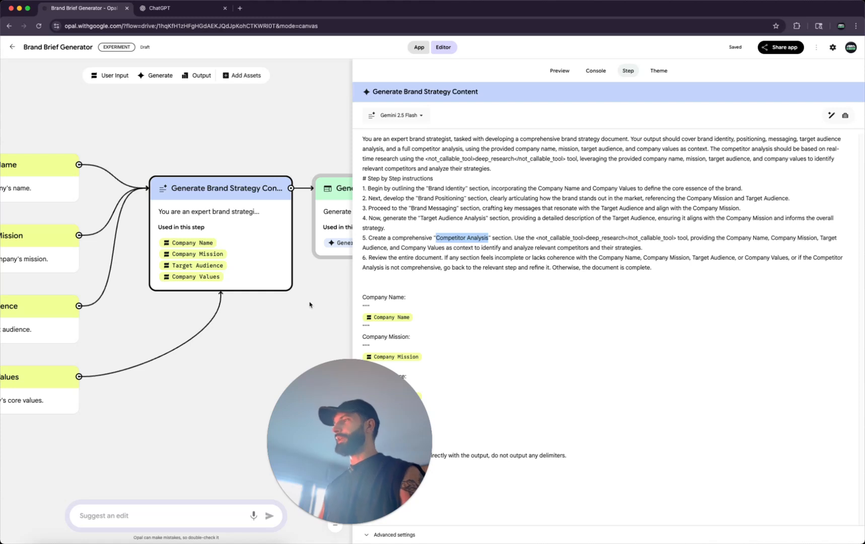
pyautogui.click(326, 227)
pyautogui.moveTo(321, 293); pyautogui.dragTo(194, 326)
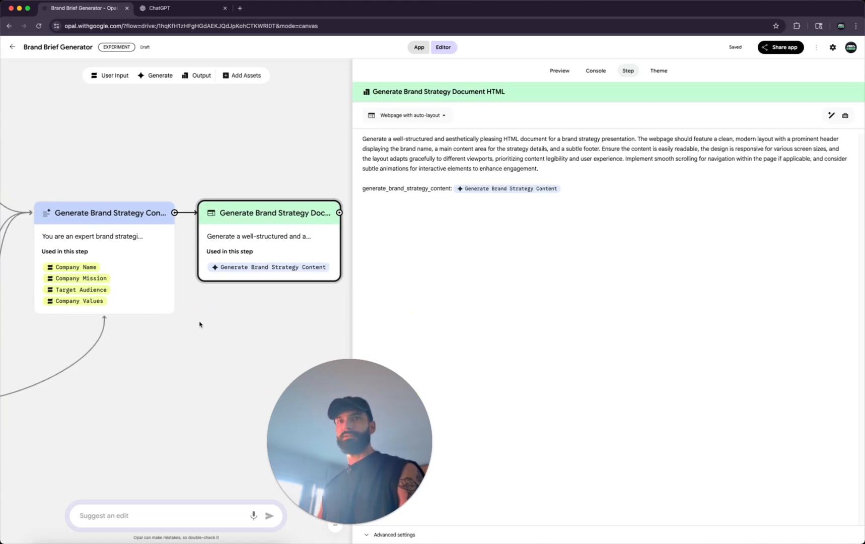
# Step: Examine the BrightBloom brand strategy document in the preview, from Brand Identity and Brand Messaging through Target Audience Analysis to Competitor Analysis
pyautogui.moveTo(195, 329); pyautogui.dragTo(246, 332)
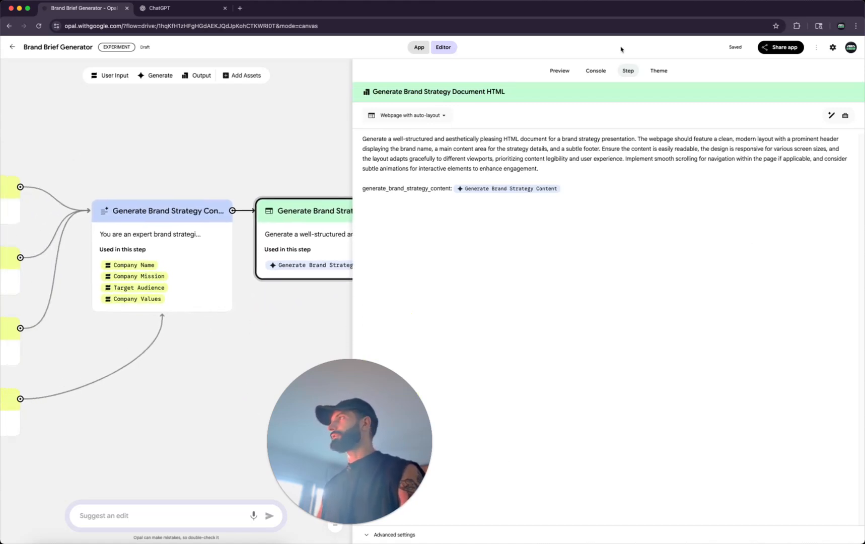
pyautogui.click(561, 71)
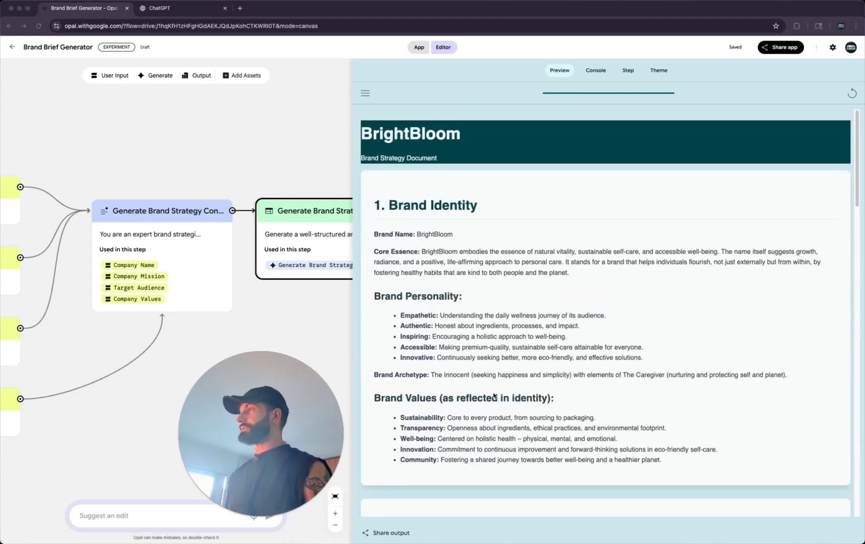
pyautogui.click(441, 205)
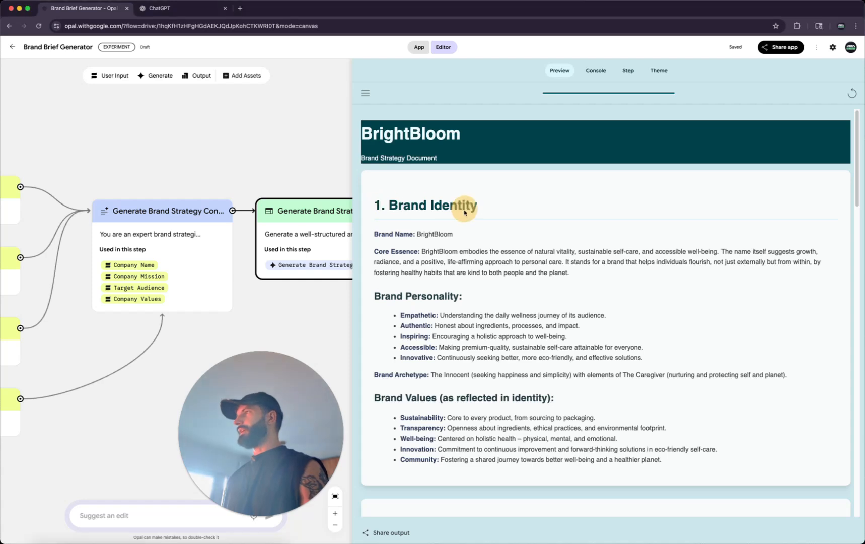
pyautogui.tripleClick(412, 204)
pyautogui.scroll(-3, 585, 308)
pyautogui.doubleClick(437, 369)
pyautogui.click(436, 368)
pyautogui.scroll(-5, 436, 362)
pyautogui.tripleClick(437, 328)
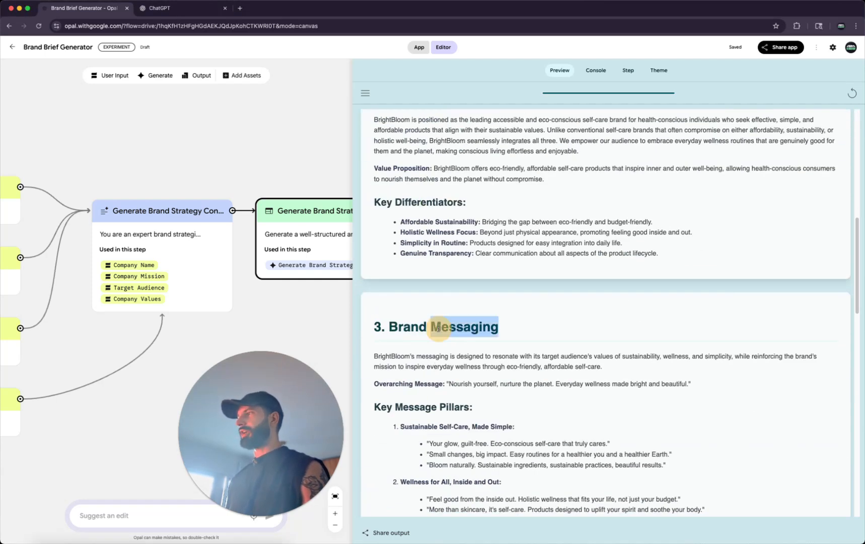
pyautogui.scroll(-5, 437, 329)
pyautogui.scroll(-3, 438, 329)
pyautogui.tripleClick(433, 349)
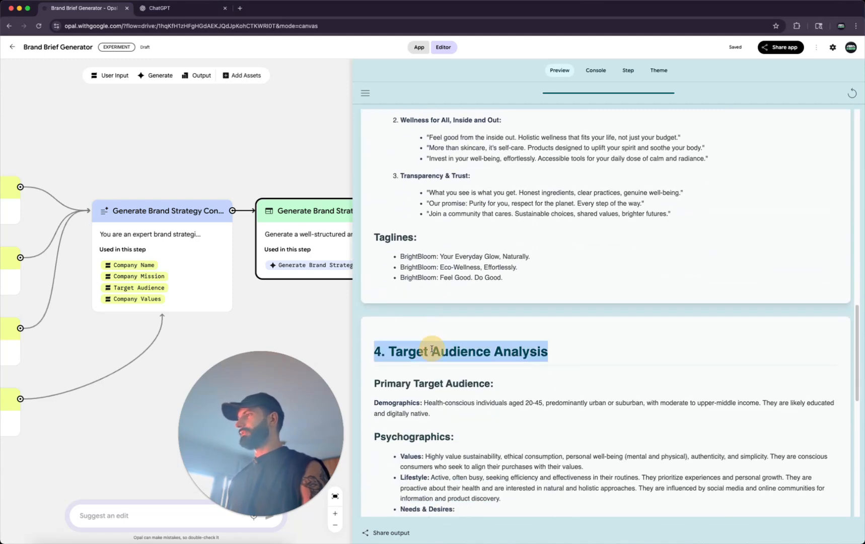
pyautogui.scroll(-5, 431, 348)
pyautogui.scroll(-3, 432, 351)
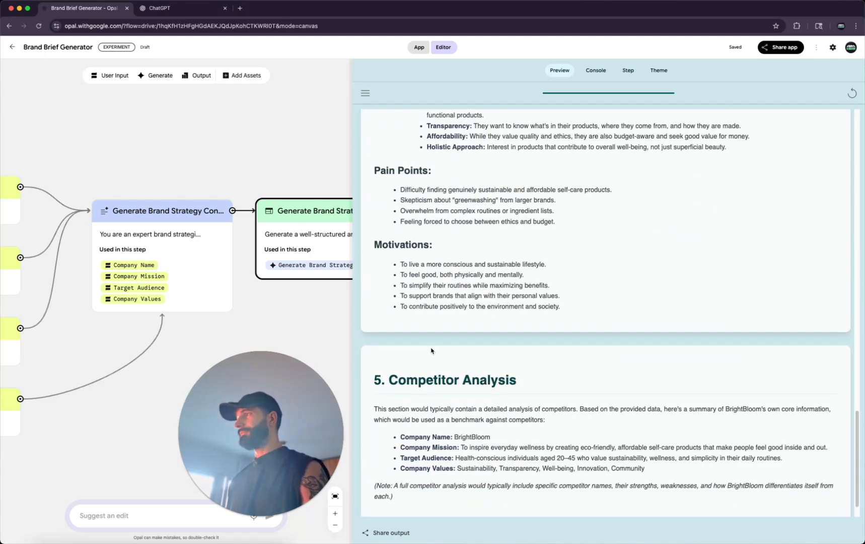
pyautogui.scroll(-2, 431, 350)
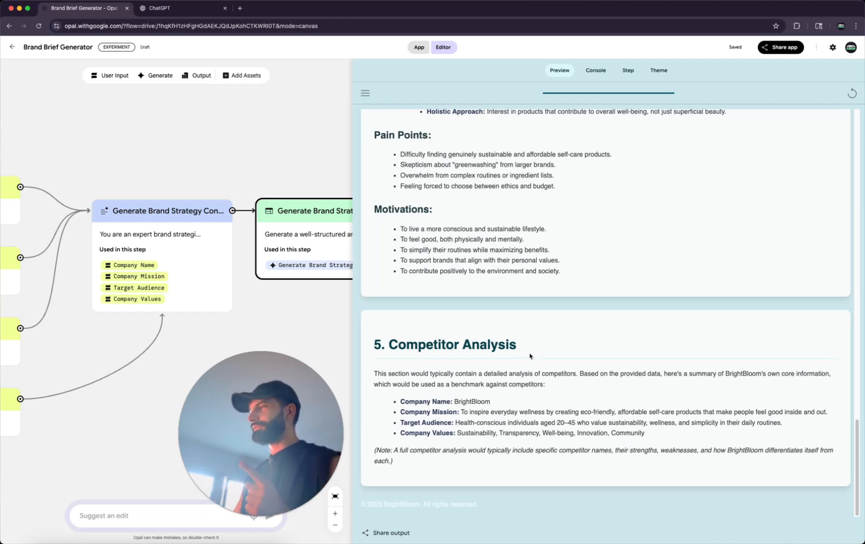
# Step: Copy the note in the Competitor Analysis section about competitor names, strengths, weaknesses and how BrightBloom differentiates itself
pyautogui.tripleClick(447, 359)
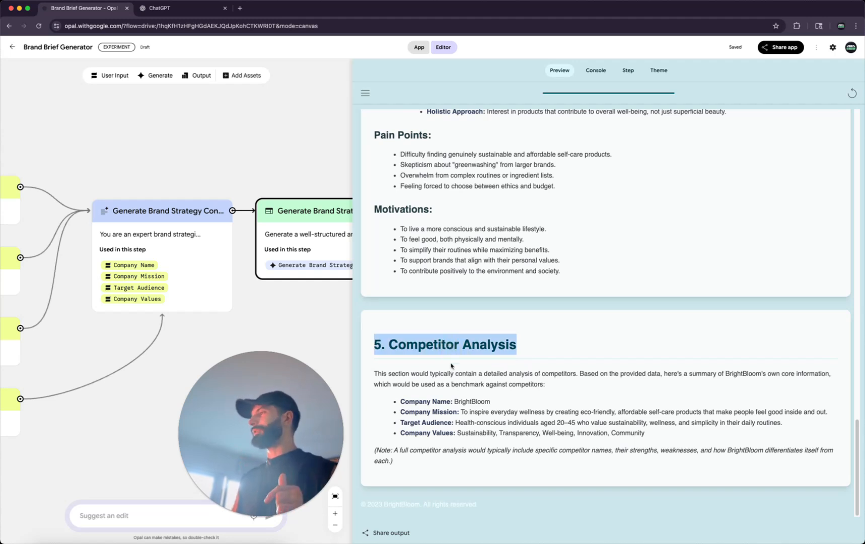
pyautogui.moveTo(379, 352); pyautogui.dragTo(479, 448)
pyautogui.click(471, 448)
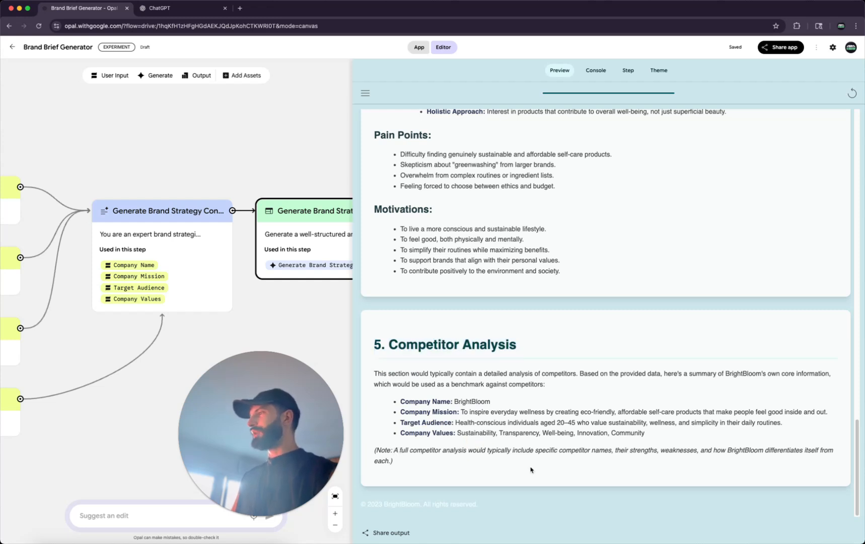
pyautogui.moveTo(525, 452); pyautogui.dragTo(637, 460)
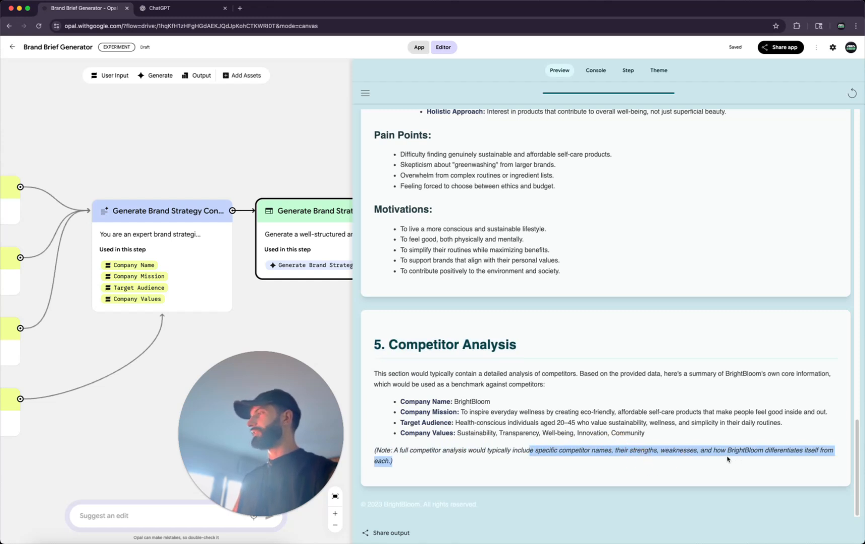
pyautogui.click(426, 463)
pyautogui.moveTo(395, 451); pyautogui.dragTo(397, 463)
pyautogui.press('super+c')
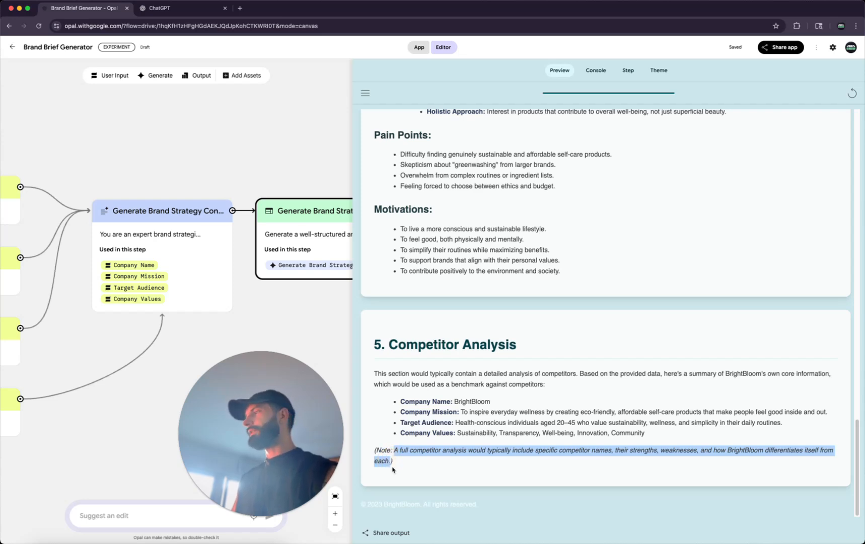
# Step: Submit the copied note plus "I want to see this in action." as a suggested prompt edit for the Generate Brand Strategy Content node
pyautogui.click(182, 254)
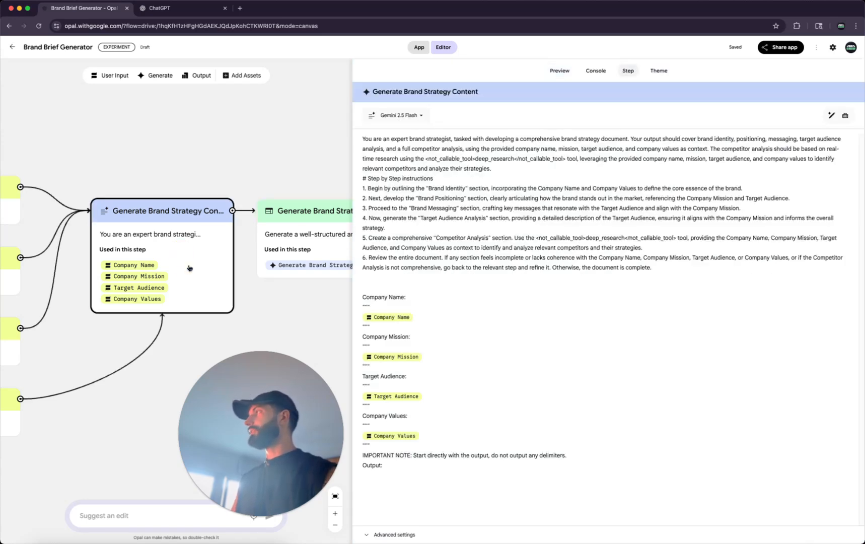
pyautogui.click(832, 115)
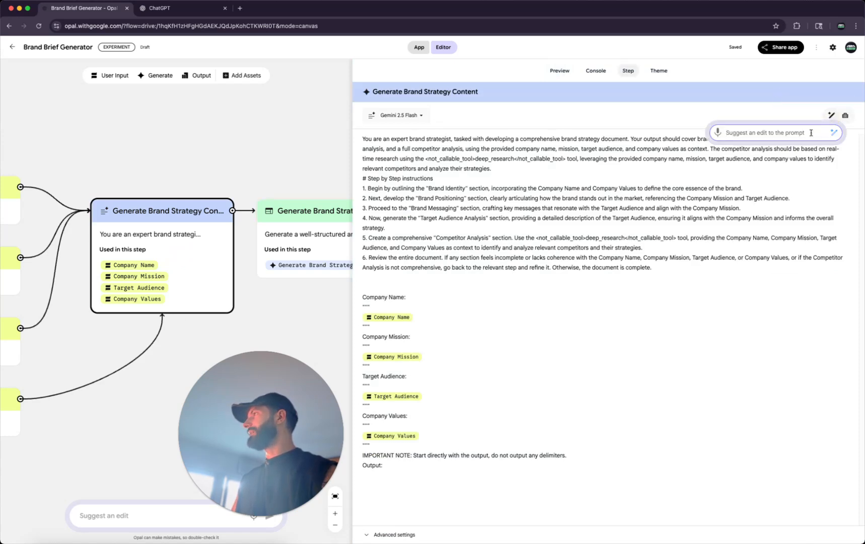
pyautogui.press('super+v')
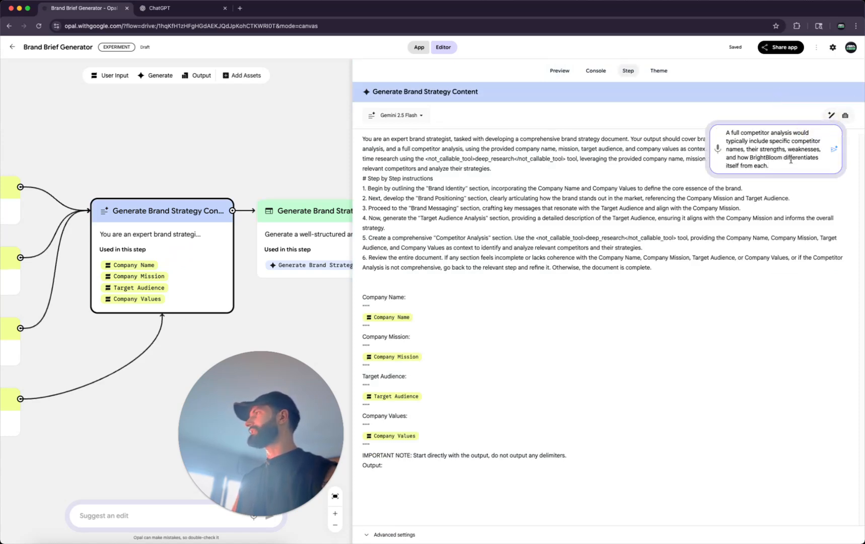
pyautogui.write('I want to see')
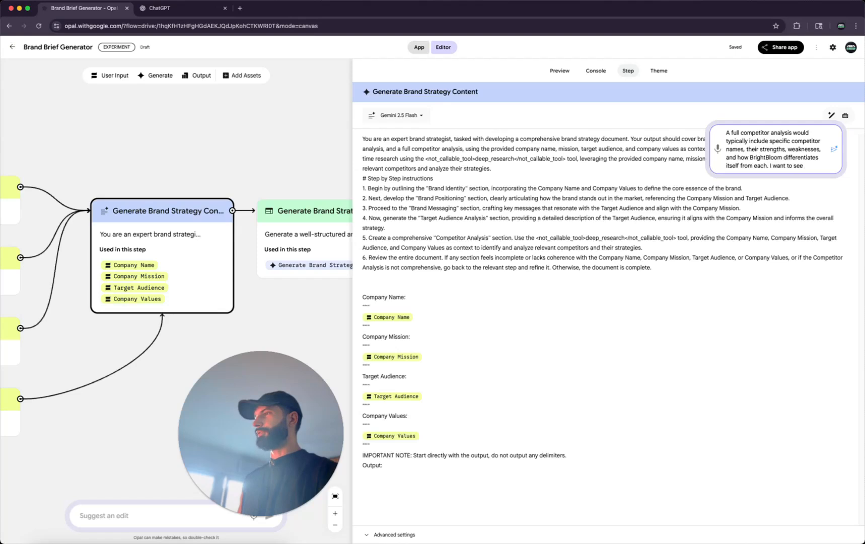
pyautogui.write(' this in action.')
pyautogui.press('Return')
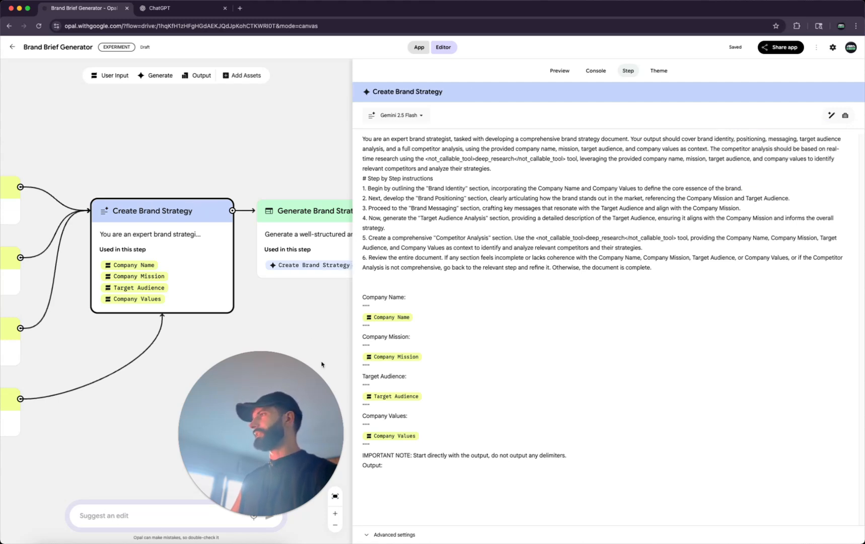
# Step: Check the prompt's competitor analysis instruction and submit the copied full competitor analysis note as an edit suggestion for the whole app
pyautogui.moveTo(535, 238); pyautogui.dragTo(827, 239)
pyautogui.tripleClick(546, 240)
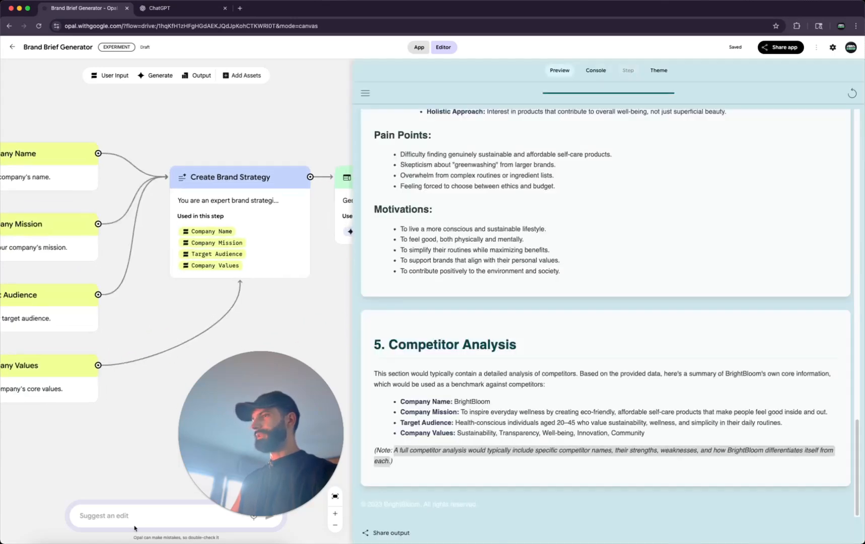
pyautogui.click(132, 515)
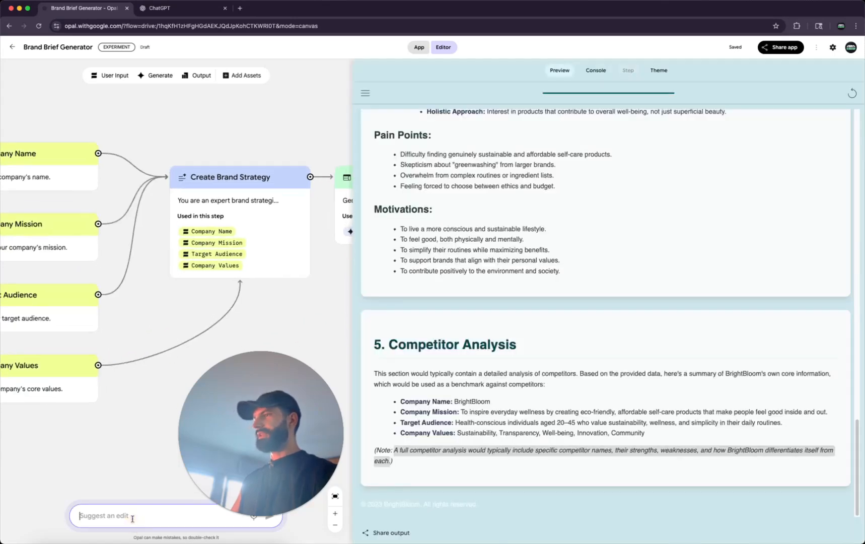
pyautogui.write('A full competitor analysis would typically include specific competitor names, their strengths, weaknesses, and how BrightBloom differentiates itself from each.')
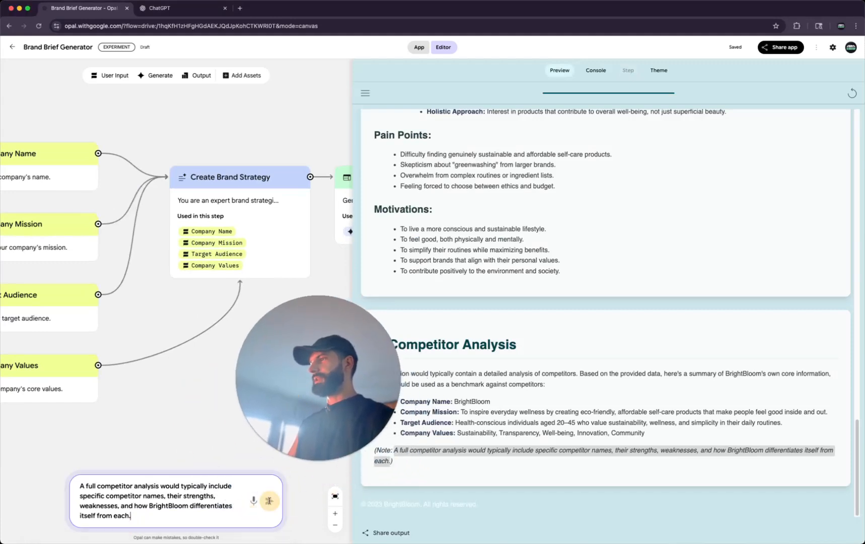
pyautogui.click(270, 503)
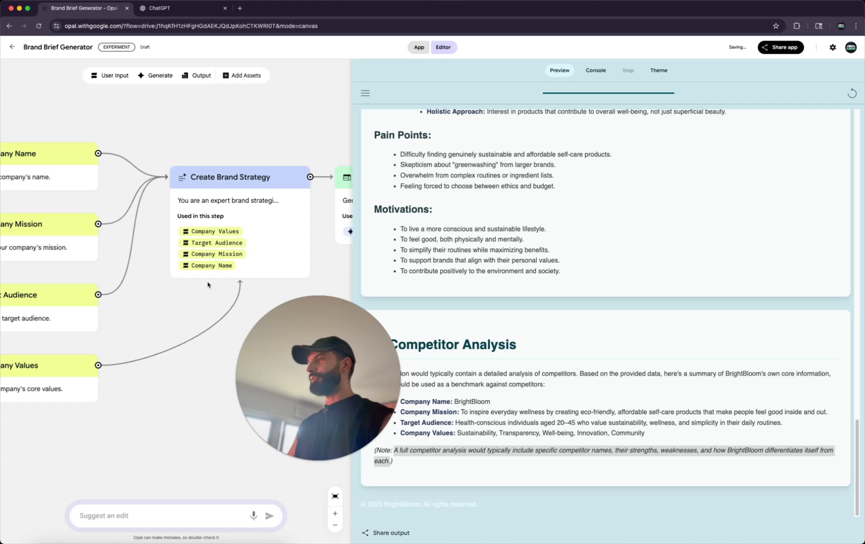
# Step: Examine the deep_research and Competitor Analysis instructions in the Create Brand Strategy prompt and the node's advanced settings
pyautogui.click(194, 235)
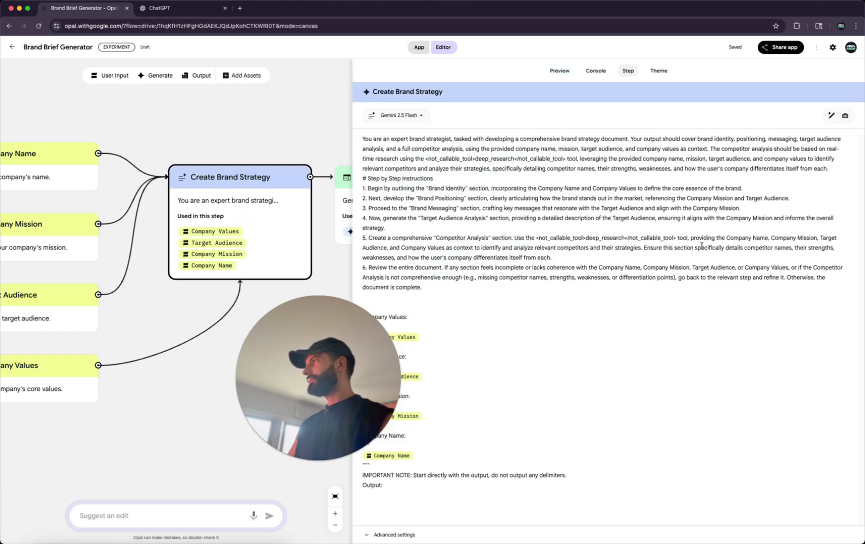
pyautogui.moveTo(588, 236); pyautogui.dragTo(527, 238)
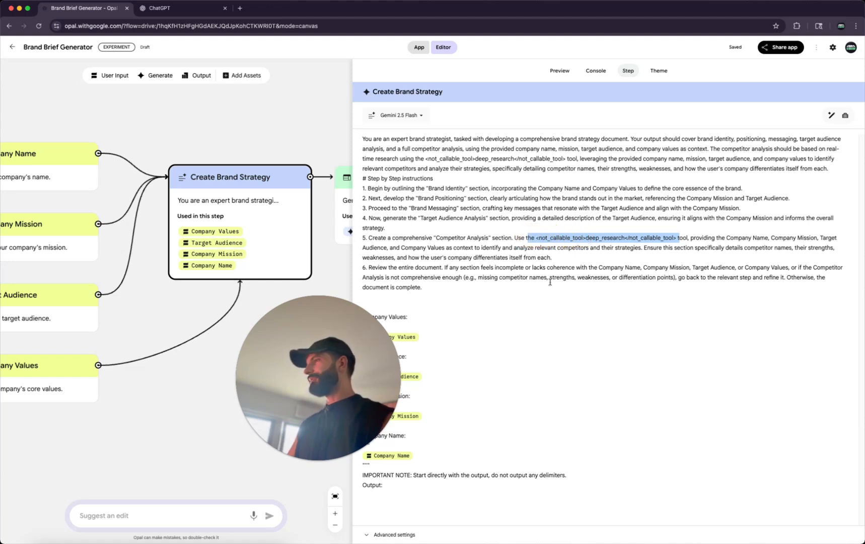
pyautogui.click(403, 535)
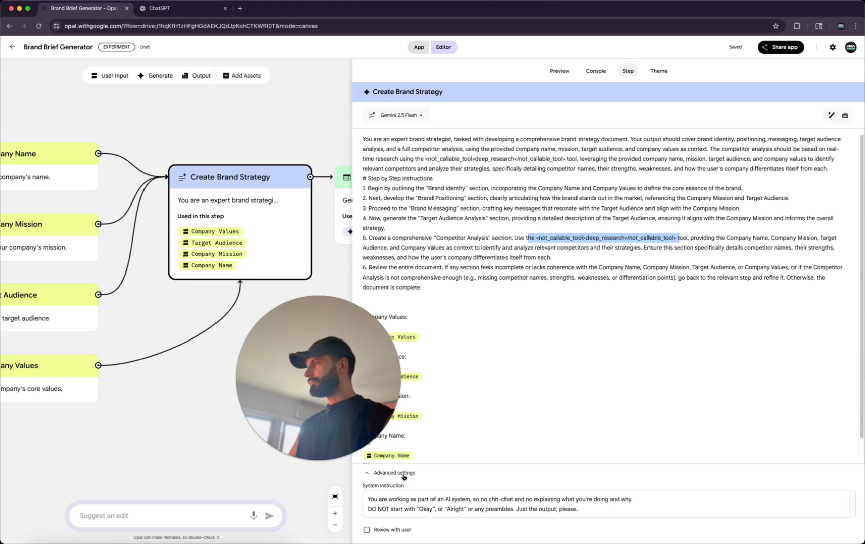
pyautogui.click(403, 473)
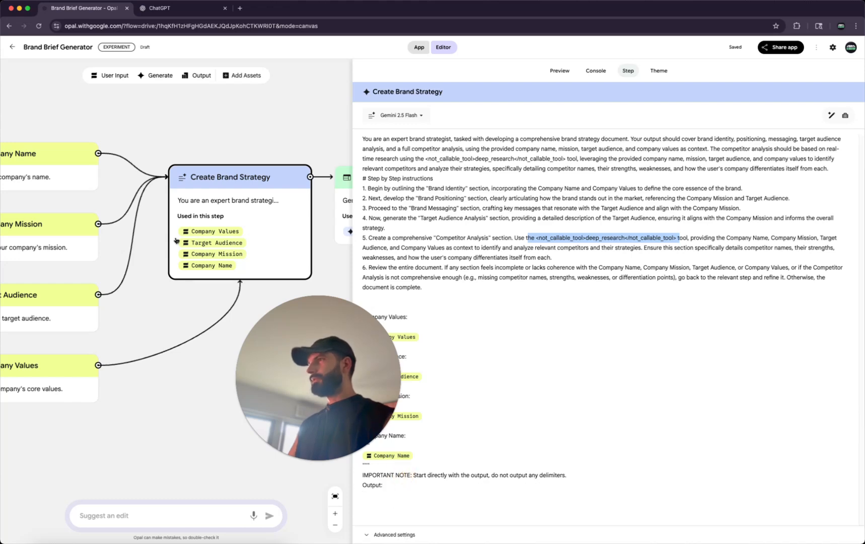
# Step: Restart the Brand Brief Generator in the preview and start a new run
pyautogui.click(559, 70)
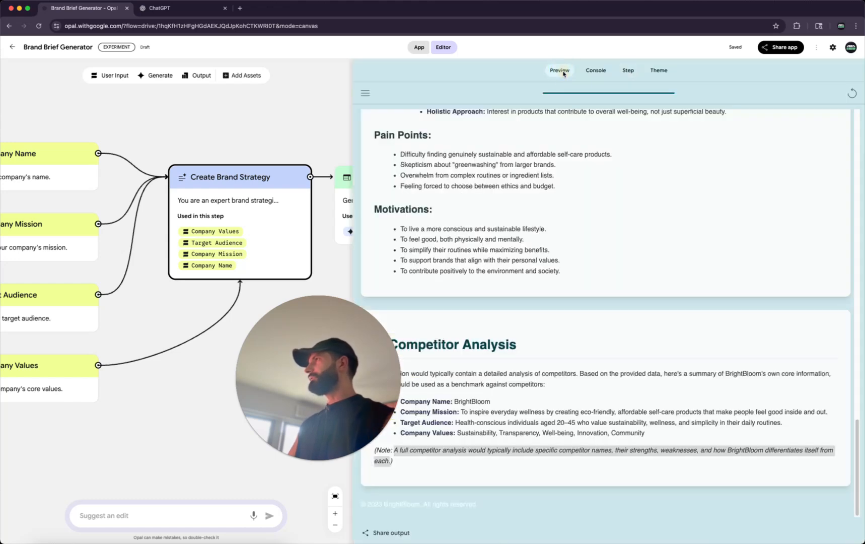
pyautogui.scroll(10, 537, 228)
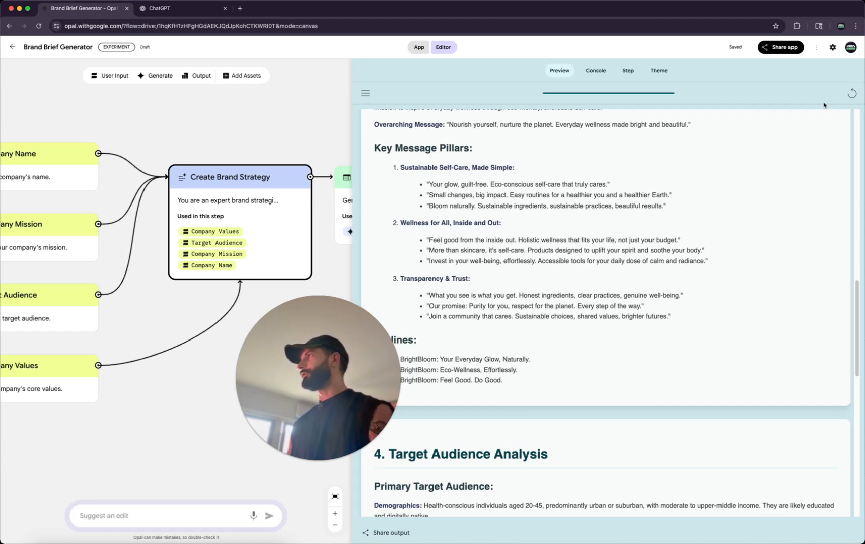
pyautogui.click(852, 93)
pyautogui.click(651, 373)
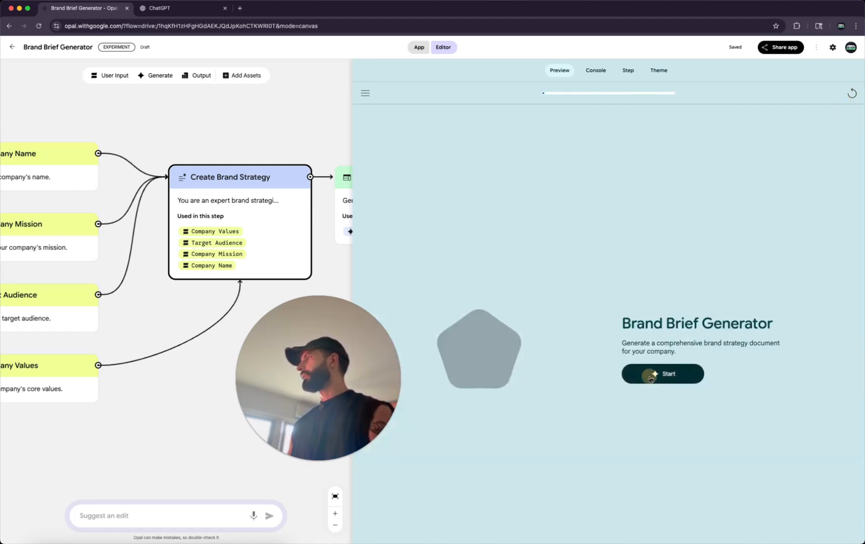
# Step: Copy the Company Name section with BrightBloom from ChatGPT and submit it as the company name answer in Opal
pyautogui.click(172, 14)
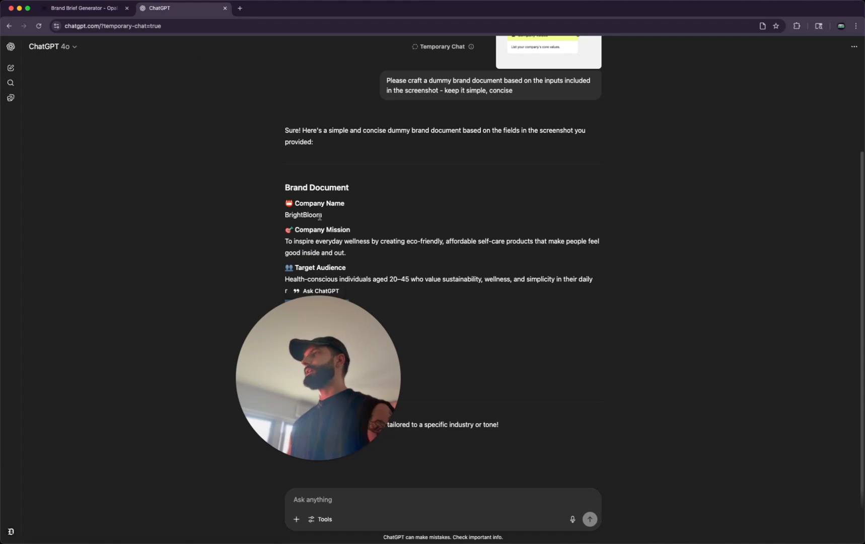
pyautogui.moveTo(325, 216); pyautogui.dragTo(270, 207)
pyautogui.press('super+c')
pyautogui.click(107, 10)
pyautogui.click(508, 519)
pyautogui.press('super+v')
pyautogui.click(746, 520)
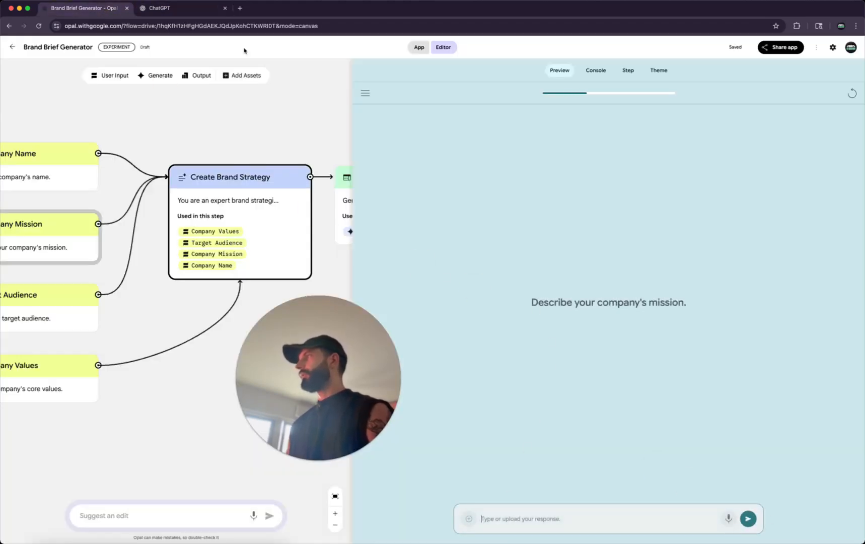
# Step: Copy the Company Mission section about eco-friendly, affordable self-care products from ChatGPT and submit it as the mission answer in Opal
pyautogui.click(169, 8)
pyautogui.moveTo(347, 254)
pyautogui.mouseDown()
pyautogui.moveTo(275, 234)
pyautogui.moveTo(359, 253)
pyautogui.mouseUp()
pyautogui.press('super+c')
pyautogui.click(275, 233)
pyautogui.click(107, 11)
pyautogui.click(560, 518)
pyautogui.press('super+v')
pyautogui.press('Return')
# Step: Try to enter the target audience answer in Opal with the section from ChatGPT
pyautogui.click(168, 12)
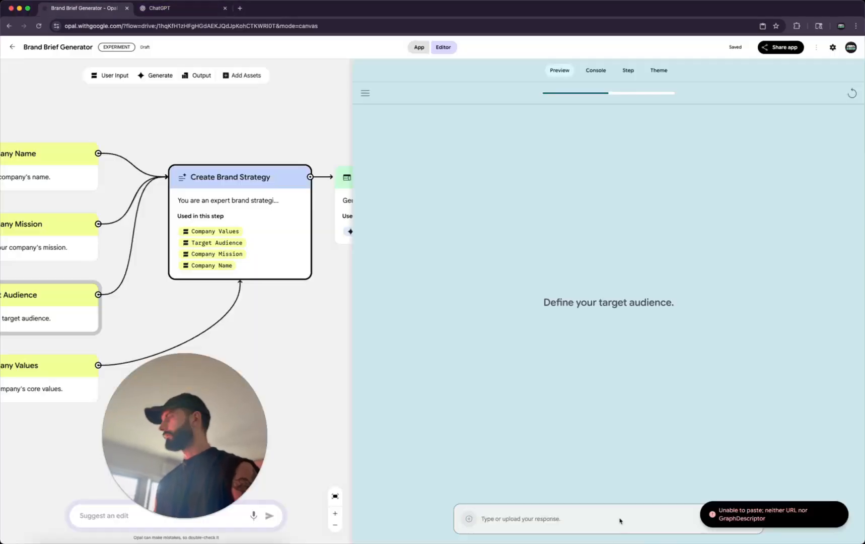
pyautogui.tripleClick(537, 518)
pyautogui.click(545, 440)
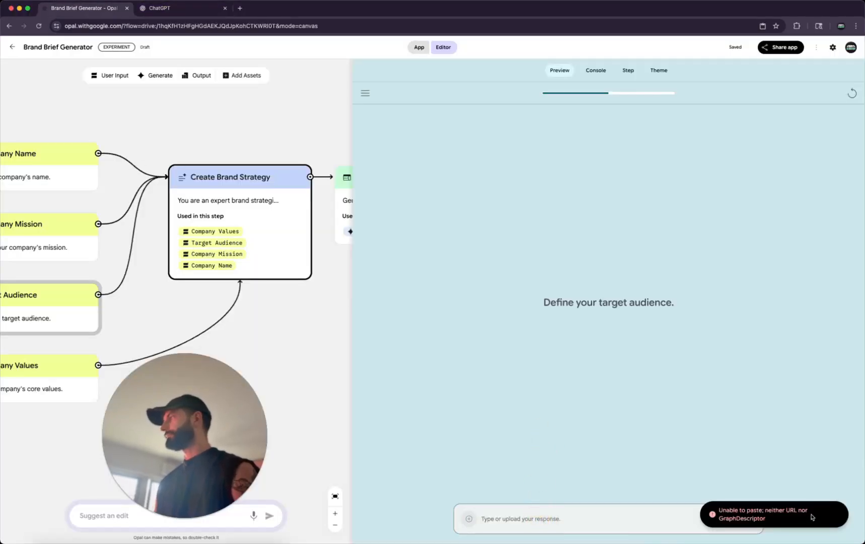
# Step: Reload Opal to start a fresh run and submit the Company Name BrightBloom section from ChatGPT as the company name answer
pyautogui.click(38, 26)
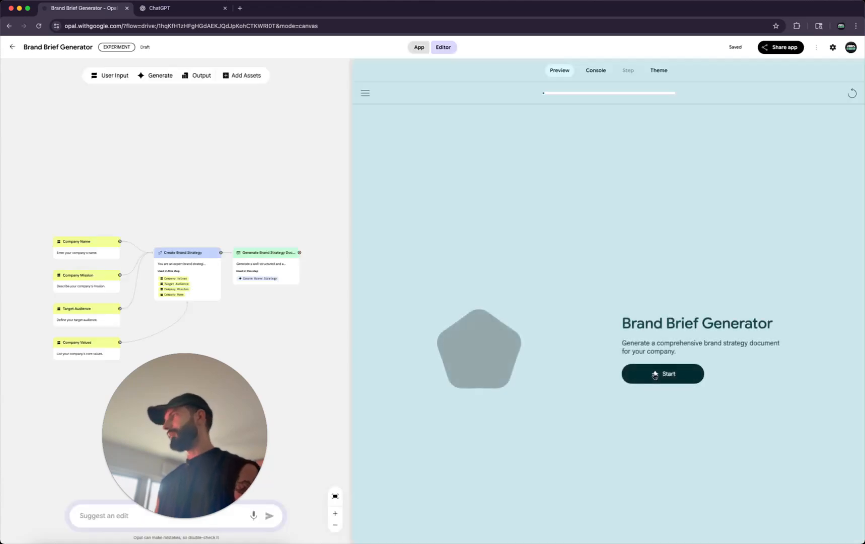
pyautogui.click(655, 375)
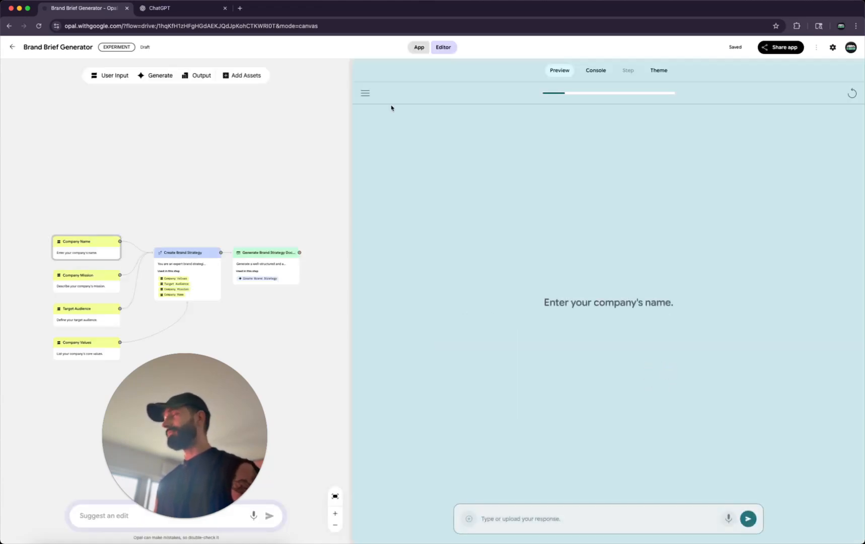
pyautogui.click(208, 9)
pyautogui.moveTo(322, 215); pyautogui.dragTo(271, 199)
pyautogui.click(112, 23)
pyautogui.hotkey('ctrl', 'shift', 'Tab')
pyautogui.click(533, 518)
pyautogui.write('📛 Company Name BrightBloom')
pyautogui.click(748, 519)
# Step: Copy the Company Mission section from ChatGPT and submit it as the company mission answer in Opal
pyautogui.hotkey('ctrl', 'Tab')
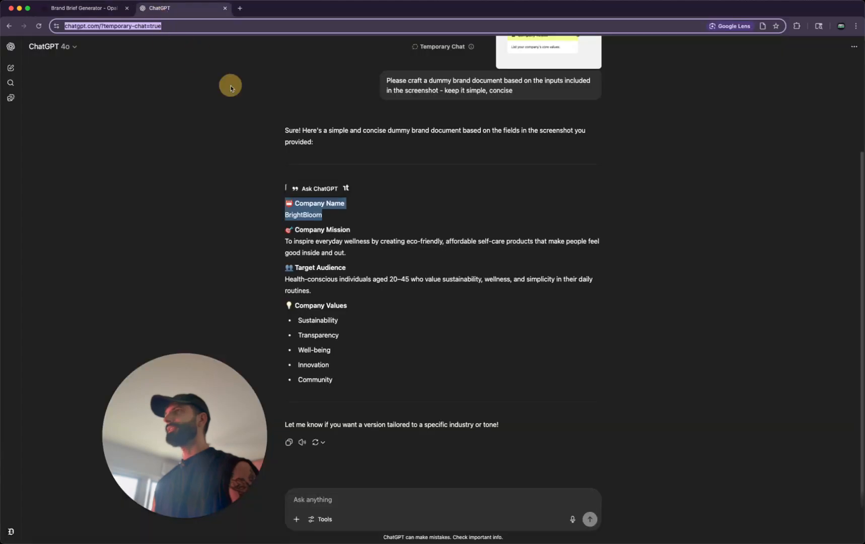
pyautogui.moveTo(369, 258)
pyautogui.mouseDown()
pyautogui.moveTo(267, 239)
pyautogui.moveTo(283, 230)
pyautogui.moveTo(363, 254)
pyautogui.mouseUp()
pyautogui.hotkey('ctrl', 'shift', 'Tab')
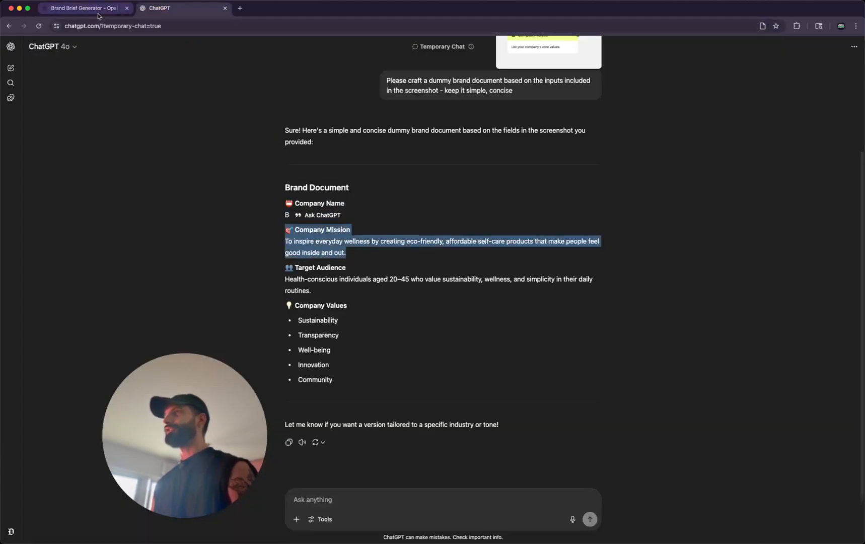
pyautogui.click(522, 518)
pyautogui.write('make people feel good inside and out.')
pyautogui.click(748, 519)
# Step: Copy the Target Audience section about health-conscious individuals aged 20–45 from ChatGPT and submit it as the target audience answer in Opal
pyautogui.click(166, 8)
pyautogui.moveTo(317, 291); pyautogui.dragTo(289, 268)
pyautogui.click(83, 8)
pyautogui.click(544, 517)
pyautogui.press('cmd+v')
pyautogui.click(748, 519)
# Step: Copy the Company Values list from ChatGPT, submit it as the core values answer in Opal, and highlight the generated Competitor Analysis paragraph
pyautogui.click(177, 9)
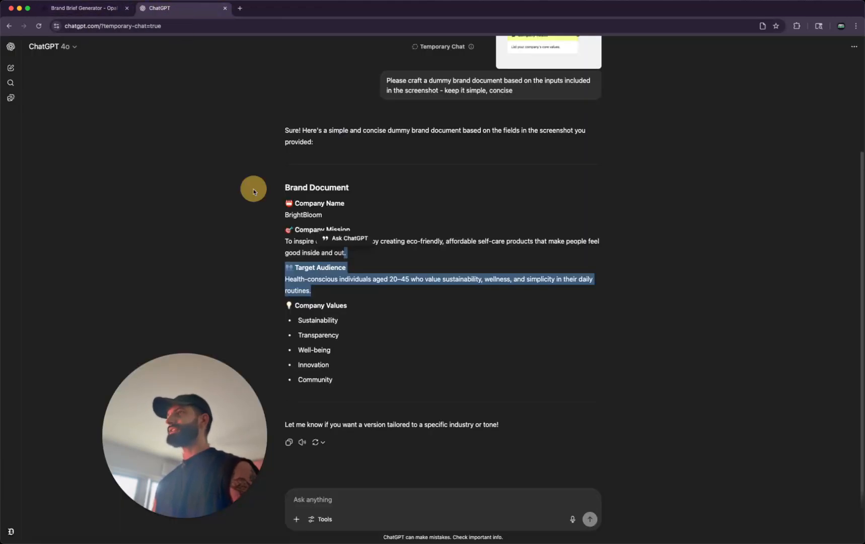
pyautogui.moveTo(347, 380); pyautogui.dragTo(281, 311)
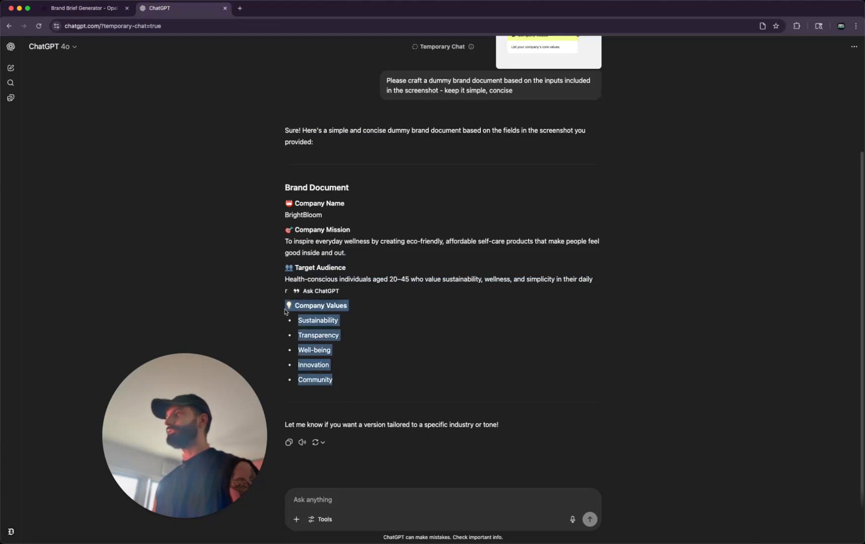
pyautogui.click(83, 8)
pyautogui.click(514, 519)
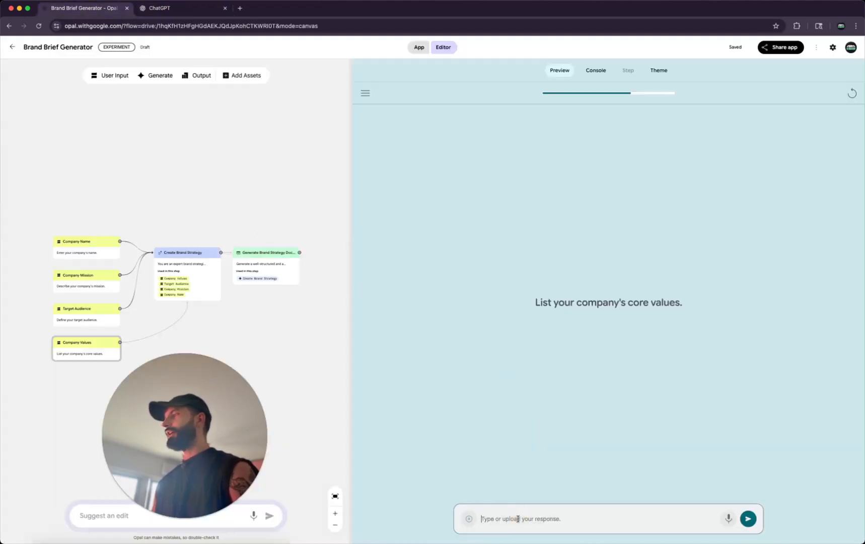
pyautogui.press('cmd+v')
pyautogui.click(749, 519)
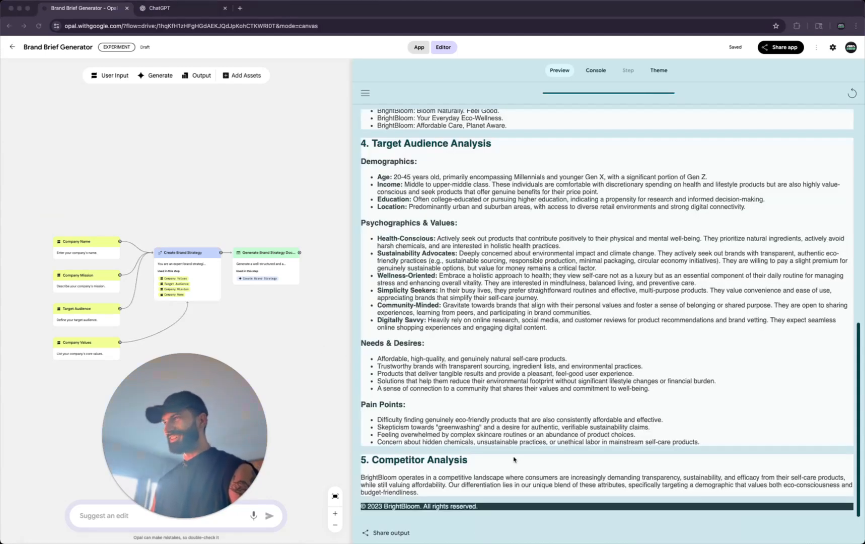
pyautogui.tripleClick(426, 492)
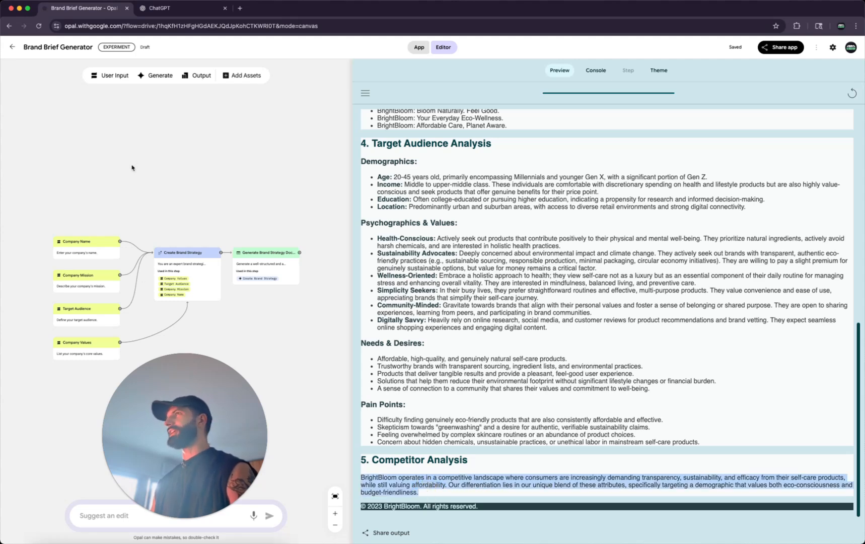
# Step: Create a new Opal app and enter the description "Create a brand brief generator that takes company information and creates a comprehensive brand strategy document"
pyautogui.click(11, 48)
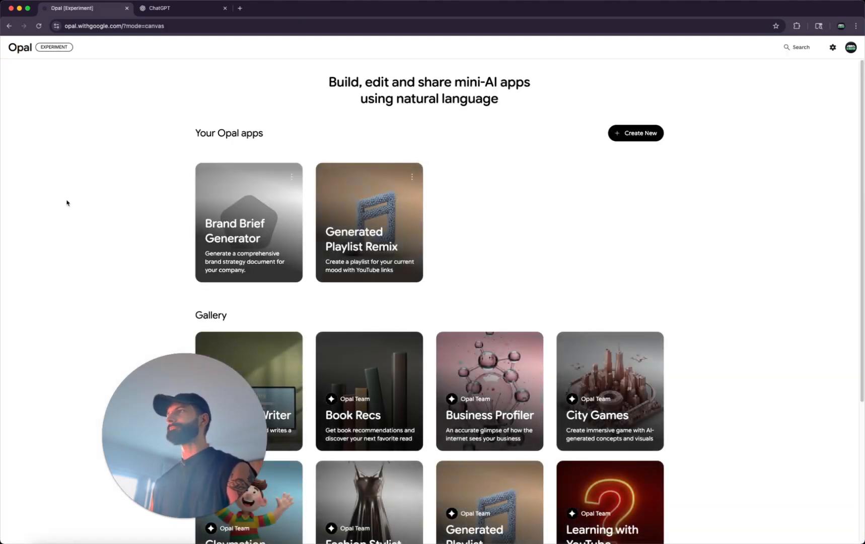
pyautogui.click(654, 133)
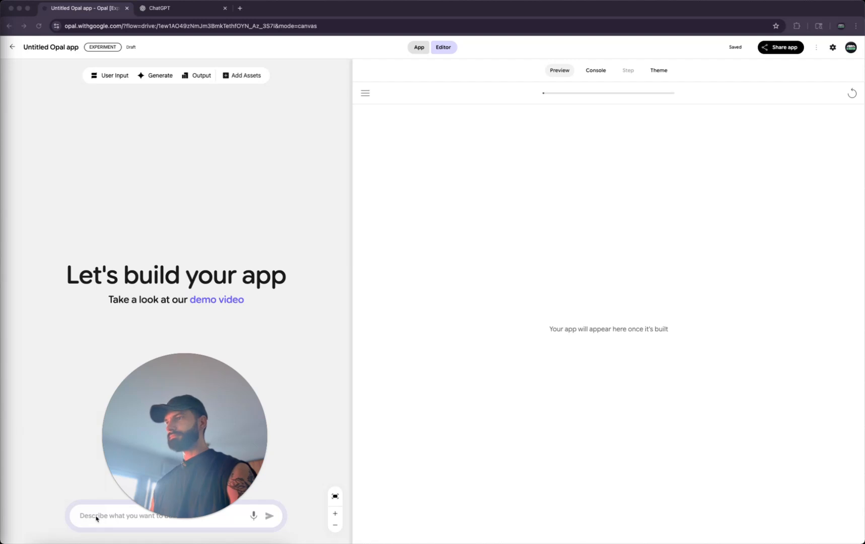
pyautogui.click(143, 518)
pyautogui.write('Create a brand brief generator that takes company information and creates a comprehensive brand strategy document')
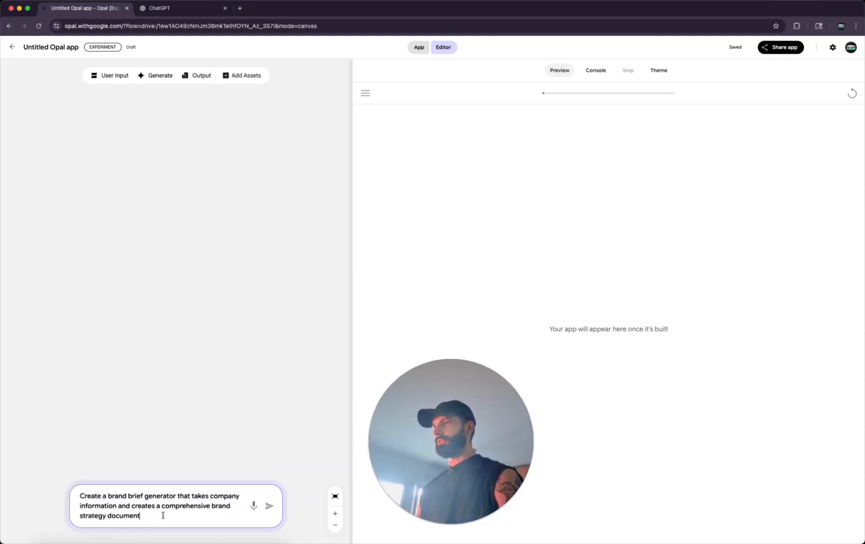
# Step: Copy the brand brief generator description from Opal into a new ChatGPT message
pyautogui.moveTo(175, 516); pyautogui.dragTo(58, 487)
pyautogui.press('super+c')
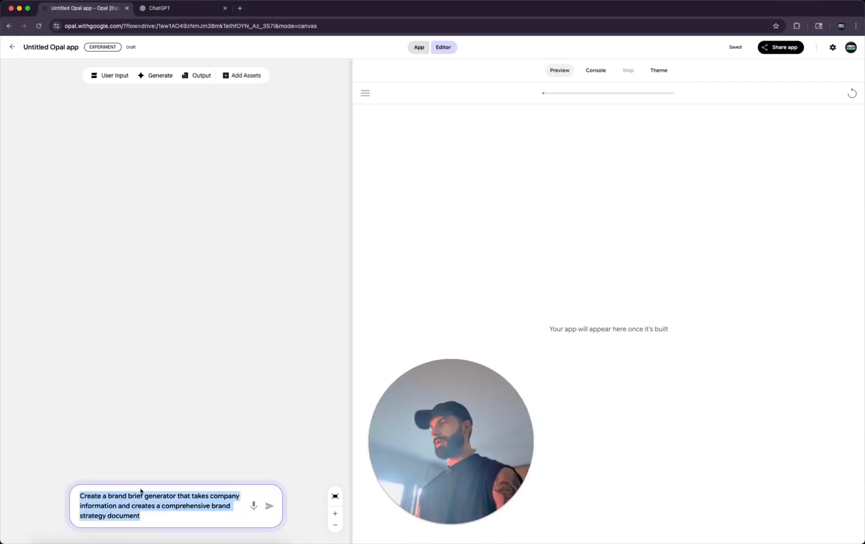
pyautogui.hotkey('ctrl', 'Tab')
pyautogui.click(397, 500)
pyautogui.press('super+v')
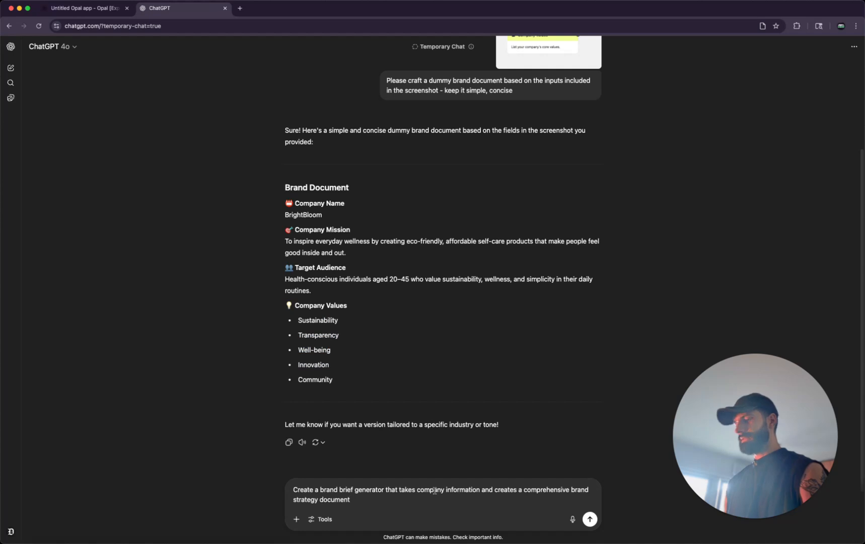
# Step: Extend the ChatGPT message with "- I also want to see a full competitor analysis based on the company's details"
pyautogui.write('-')
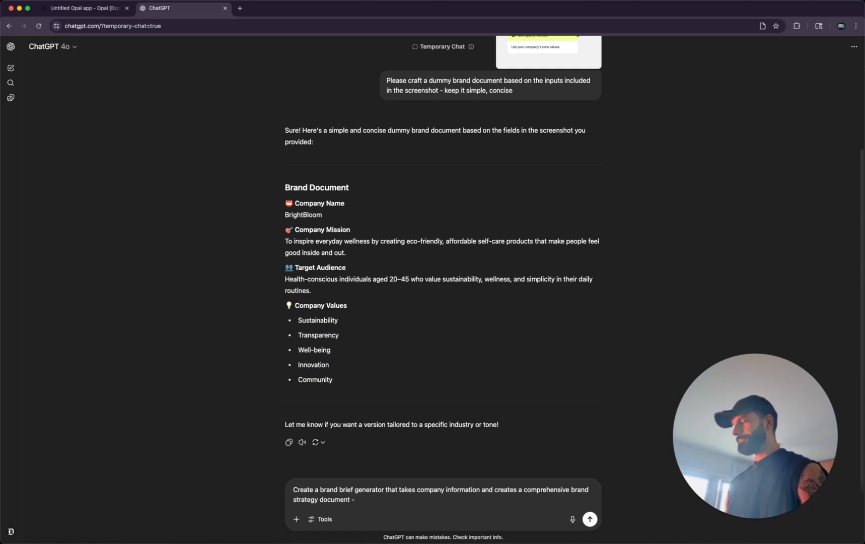
pyautogui.write(' I also want to see a full competitor analysis based o')
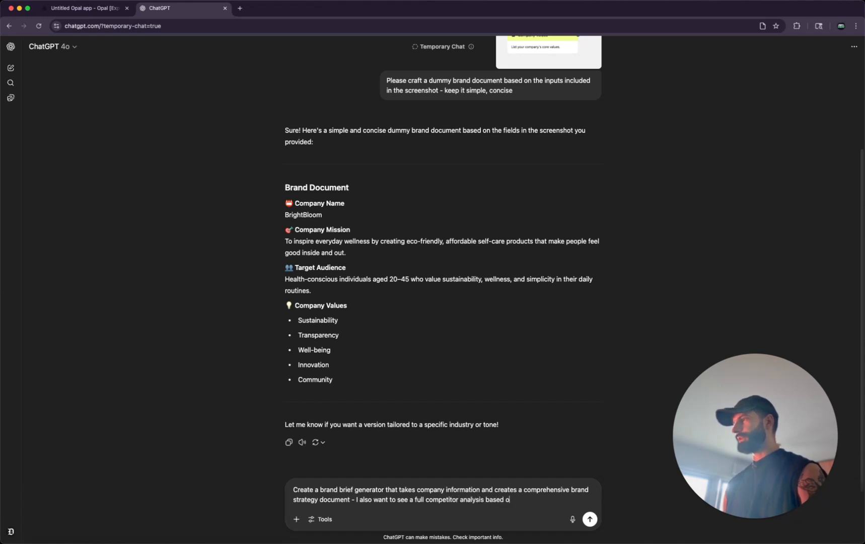
pyautogui.write("n the company's")
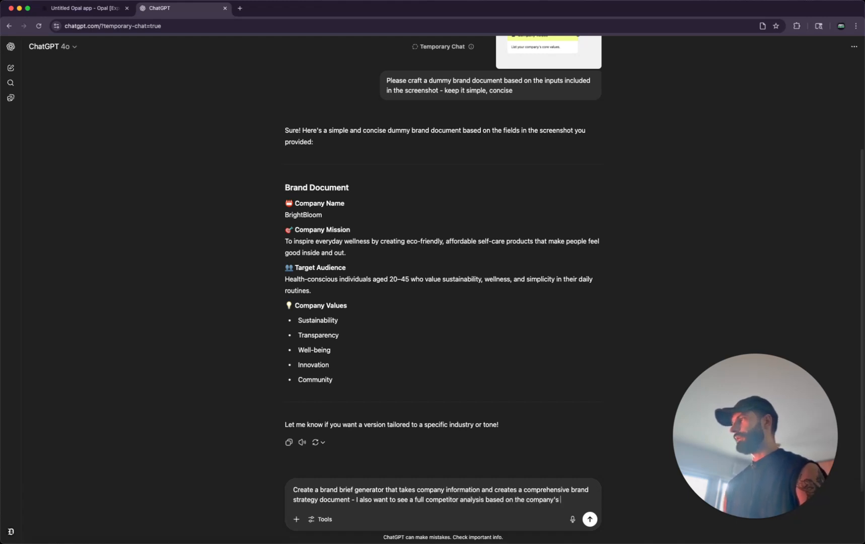
pyautogui.write(' details, and I')
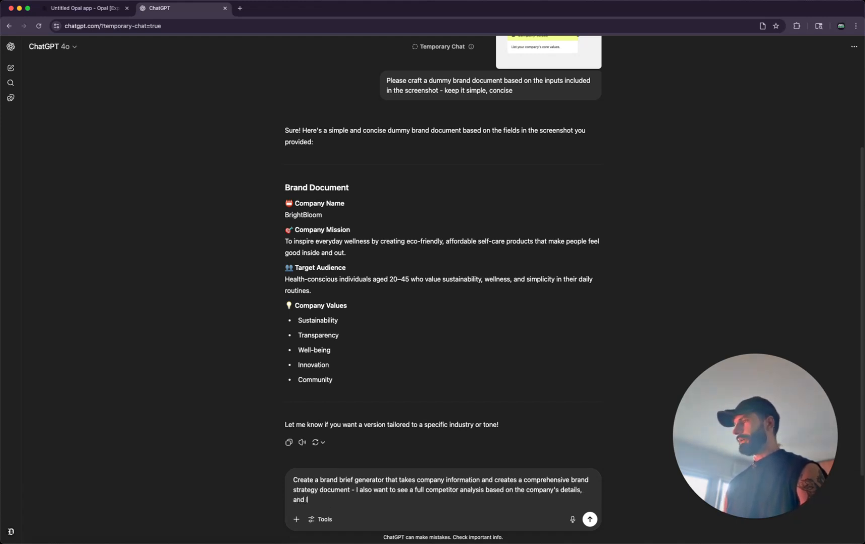
# Step: Add to the message a wish for one input point to dump all company data and have AI extract all necessary info
pyautogui.write(' would also want to have one input point wher')
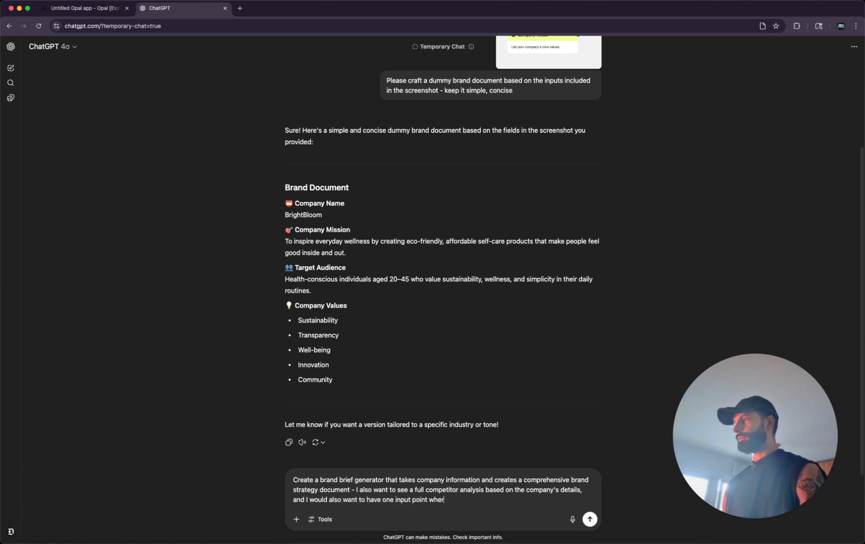
pyautogui.write('e I can dump all of my fat')
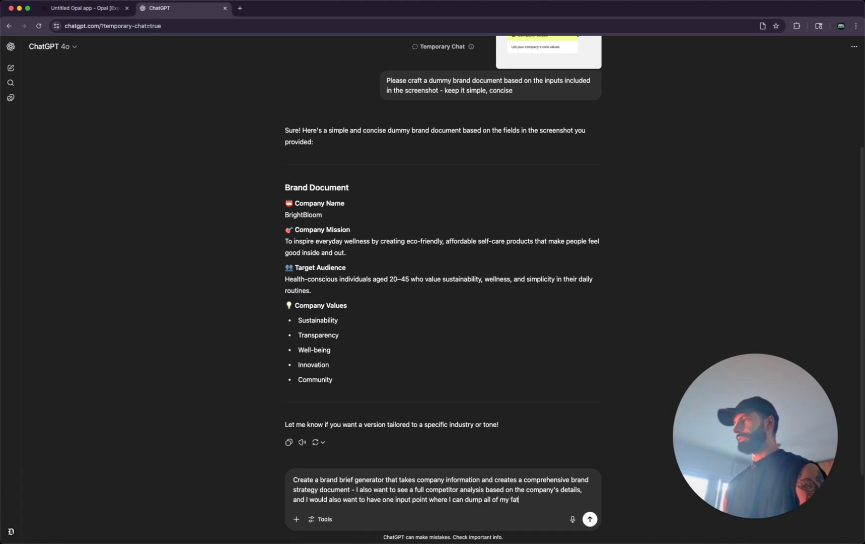
pyautogui.press('BackSpace')
pyautogui.press('BackSpace')
pyautogui.press('BackSpace')
pyautogui.write('data about the com')
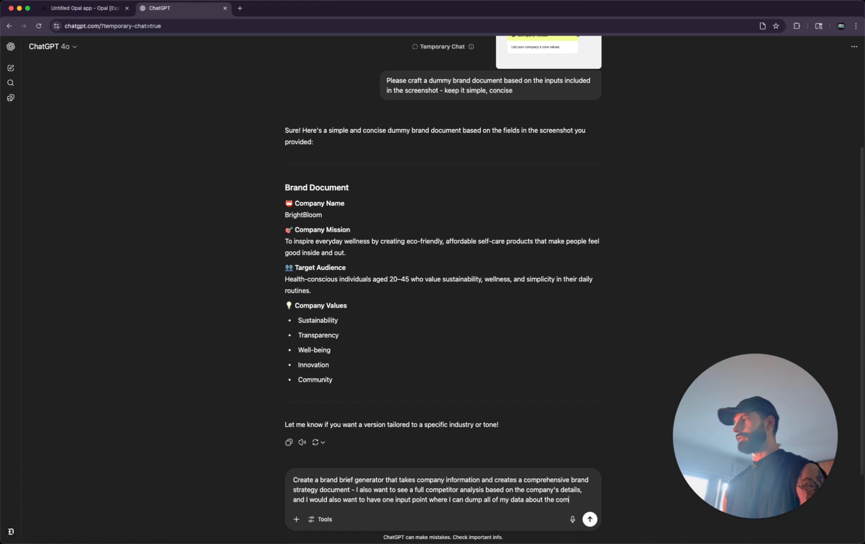
pyautogui.write('pany and then have A')
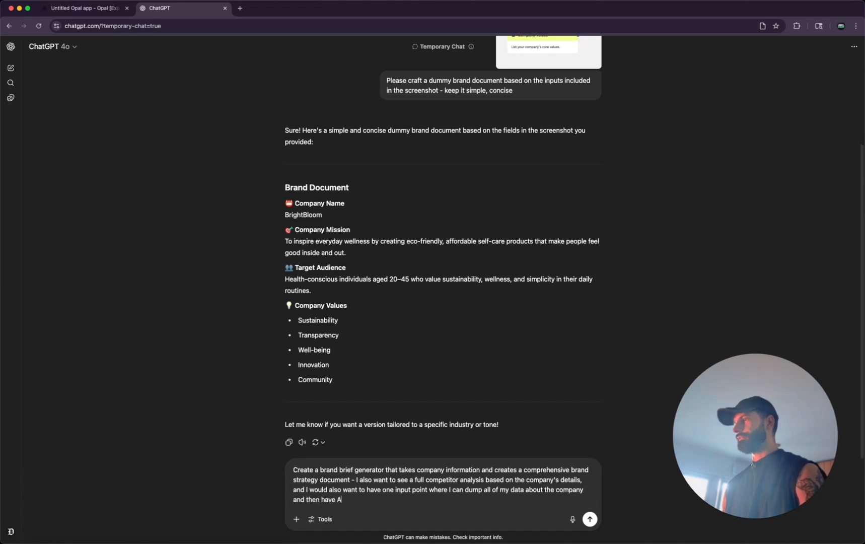
pyautogui.write('I extr')
pyautogui.write('ct all necessary info')
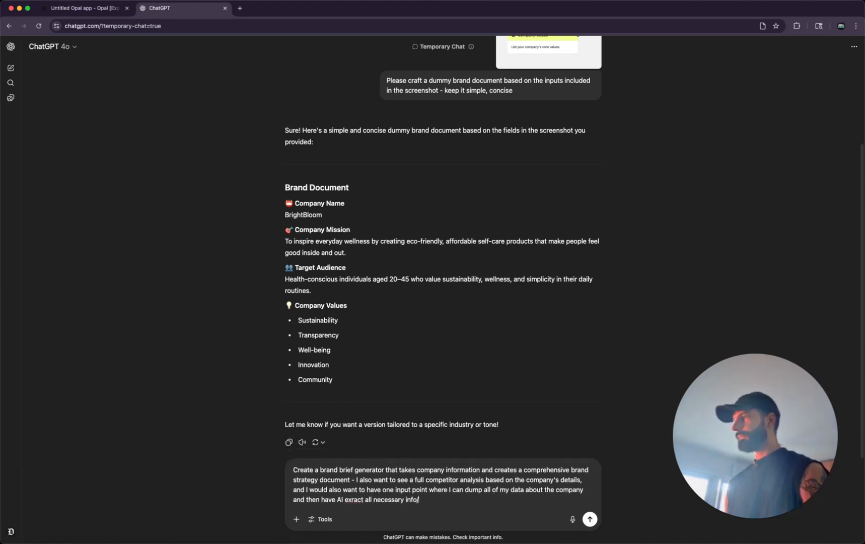
# Step: Below a "---" separator, ask ChatGPT to improve, refine and craft a Google Opal prompt for a brand brief generator mini app, and send it
pyautogui.hotkey('shift', 'Return')
pyautogui.hotkey('shift', 'Return')
pyautogui.write('---')
pyautogui.hotkey('shift', 'Return')
pyautogui.hotkey('shift', 'Return')
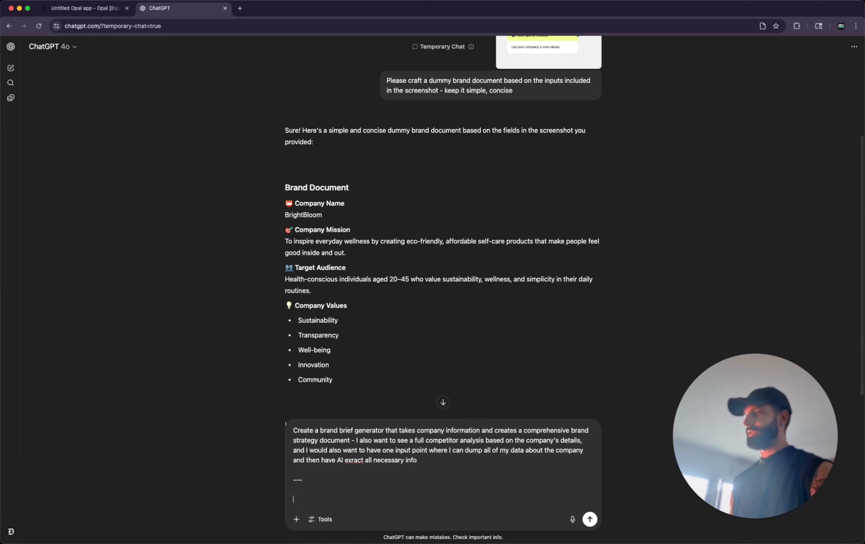
pyautogui.write('Can you please improve, refine and')
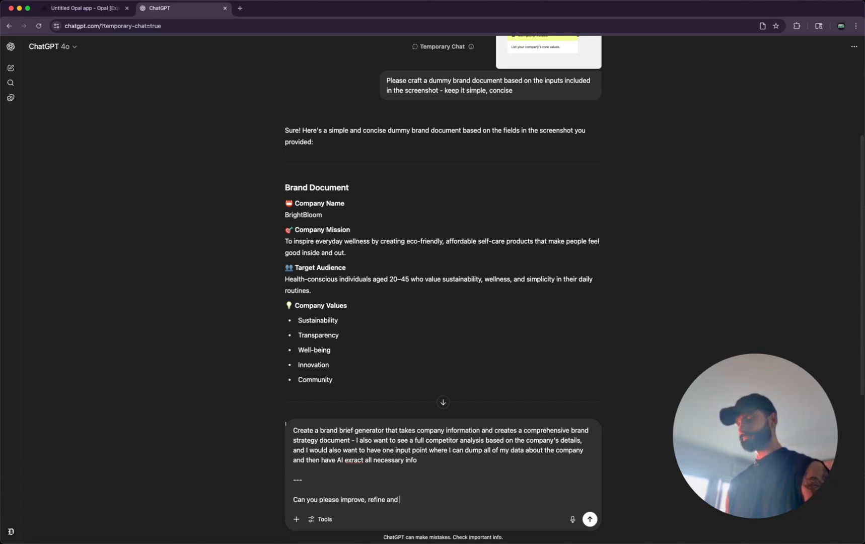
pyautogui.write('craft a prompt that I can use inside Google Opal for a brand')
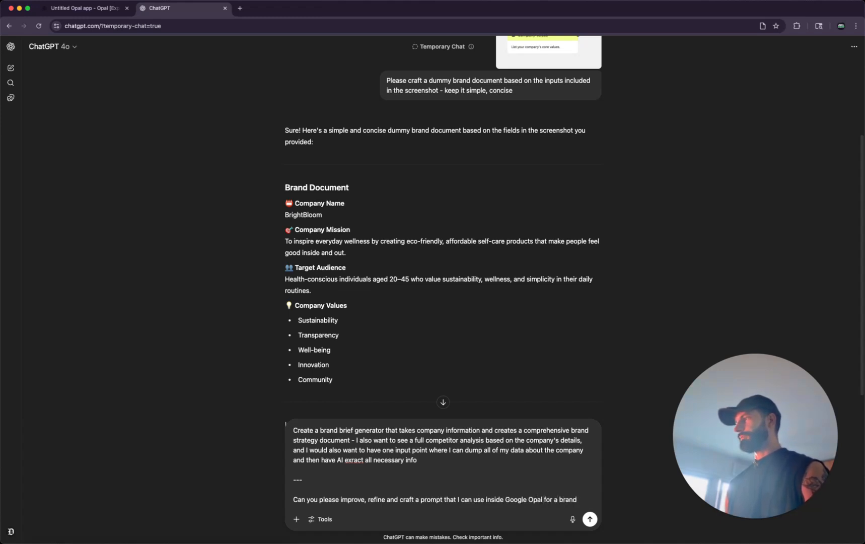
pyautogui.write(' Grief generator mini app that I wanna make?')
pyautogui.press('Return')
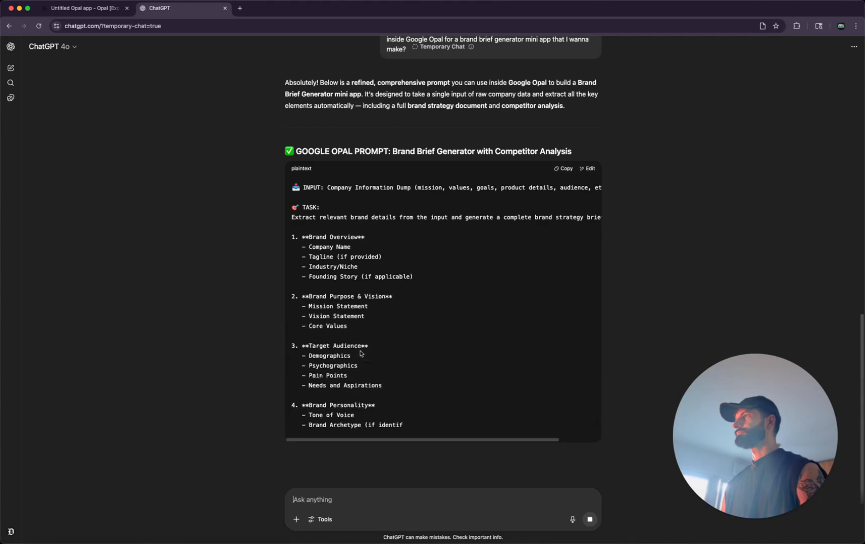
# Step: Read through the generated Google Opal prompt, its section list, instructions and optional enhancements
pyautogui.scroll(-3, 407, 264)
pyautogui.scroll(-2, 408, 264)
pyautogui.scroll(-3, 384, 320)
pyautogui.scroll(7, 384, 321)
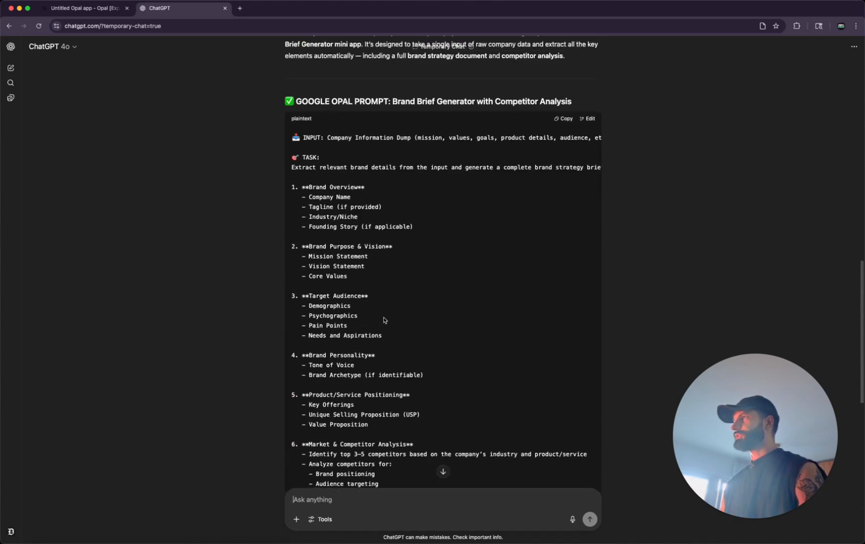
pyautogui.hscroll(2, 376, 314)
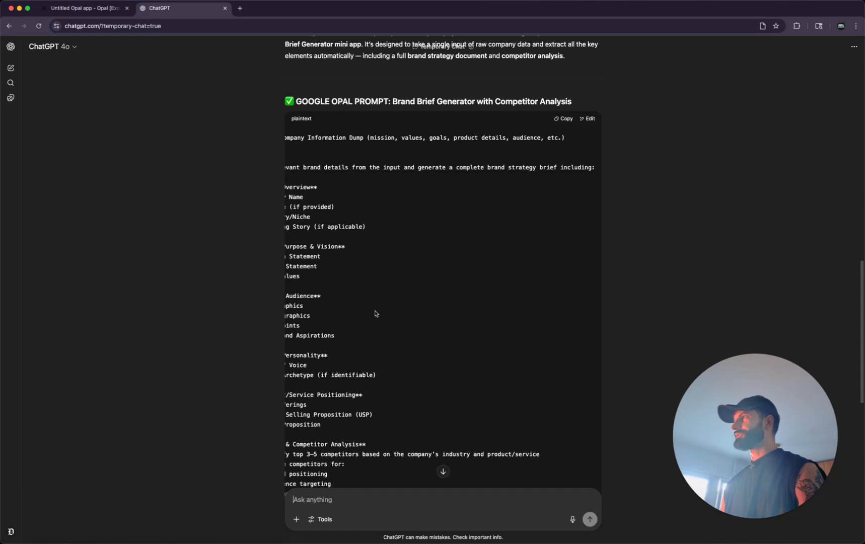
pyautogui.hscroll(-5, 375, 313)
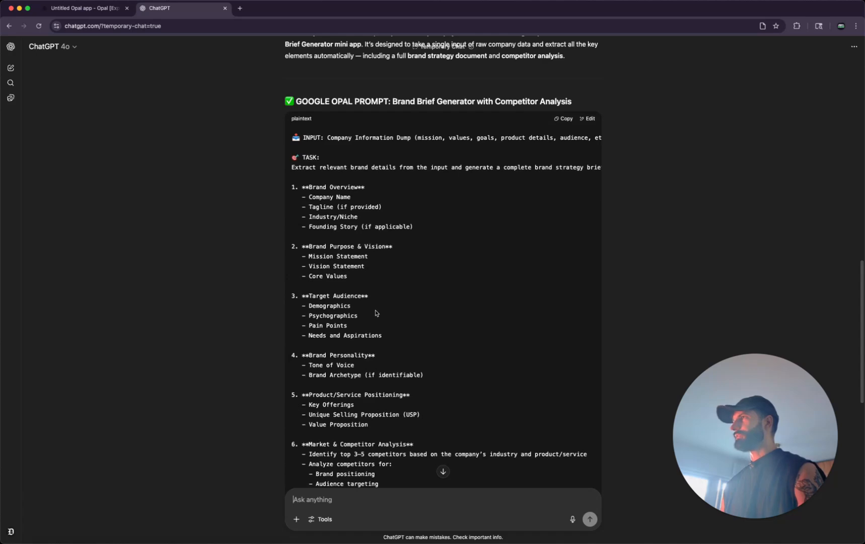
pyautogui.scroll(-6, 375, 313)
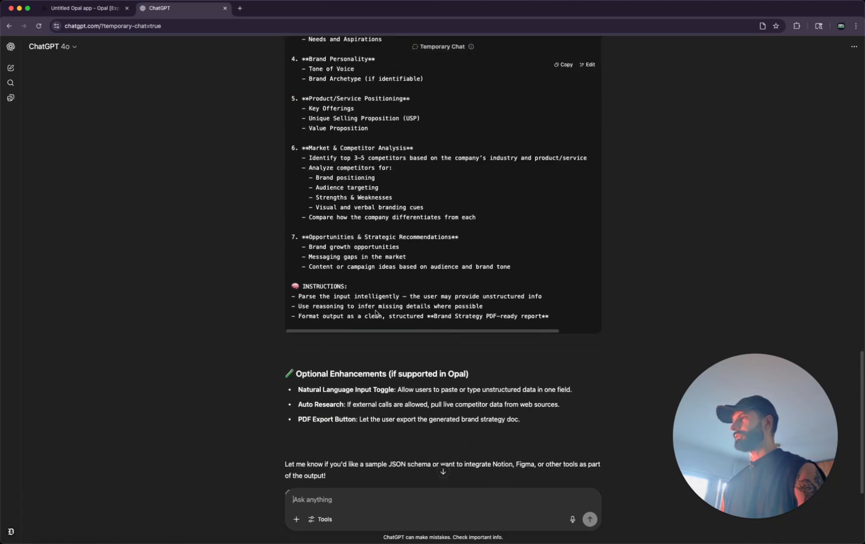
# Step: Send ChatGPT the original brand brief generator description again, followed by a "--" separator and "improve the above prompt"
pyautogui.click(373, 493)
pyautogui.write("Create a brand brief generator that takes company information and creates a comprehensive brand strategy document - I also want to see a full competitor analysis based on the company's details, and I would also want to have one input point where I can dump all of my data about the company and then have AI exract all necessary info")
pyautogui.hotkey('shift', 'Return')
pyautogui.hotkey('shift', 'Return')
pyautogui.write('--')
pyautogui.hotkey('shift', 'Return')
pyautogui.hotkey('shift', 'Return')
pyautogui.write('improve the above prompt')
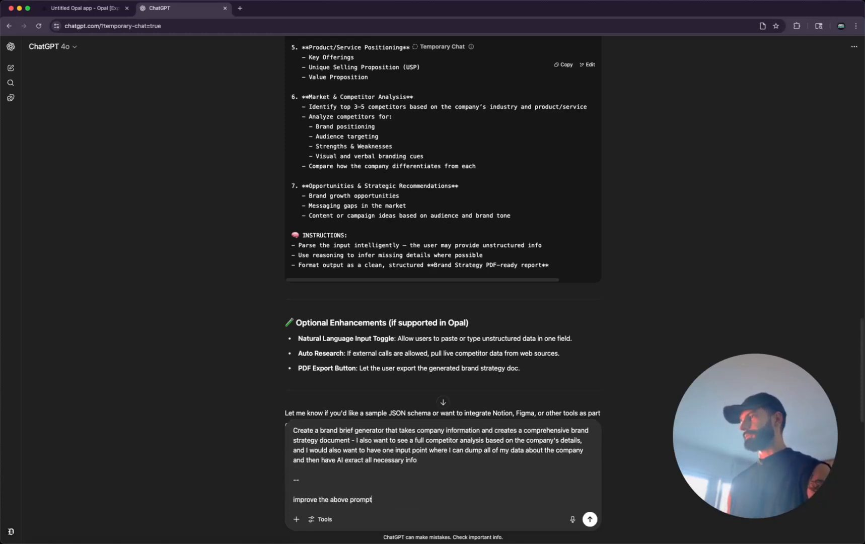
pyautogui.press('Return')
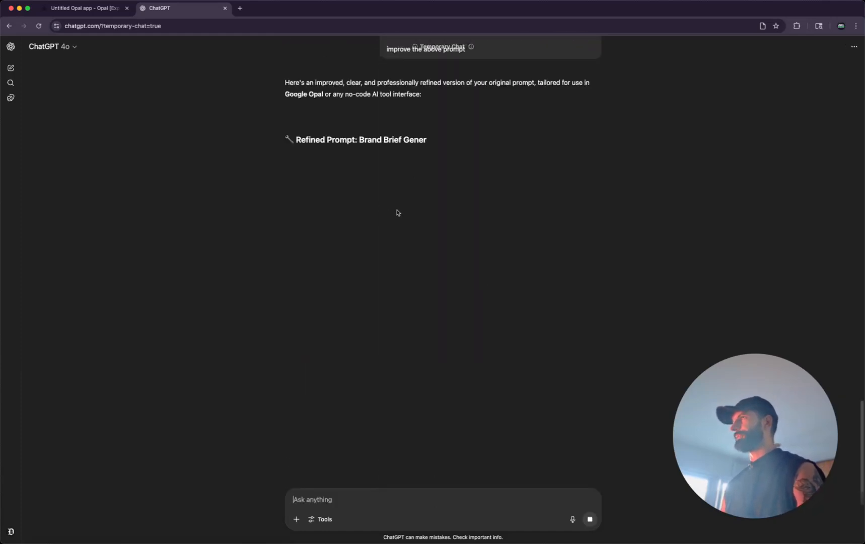
# Step: Review the refined prompt from its objective to the final report requirements, highlighting the optional visual placeholders item
pyautogui.doubleClick(347, 169)
pyautogui.tripleClick(347, 170)
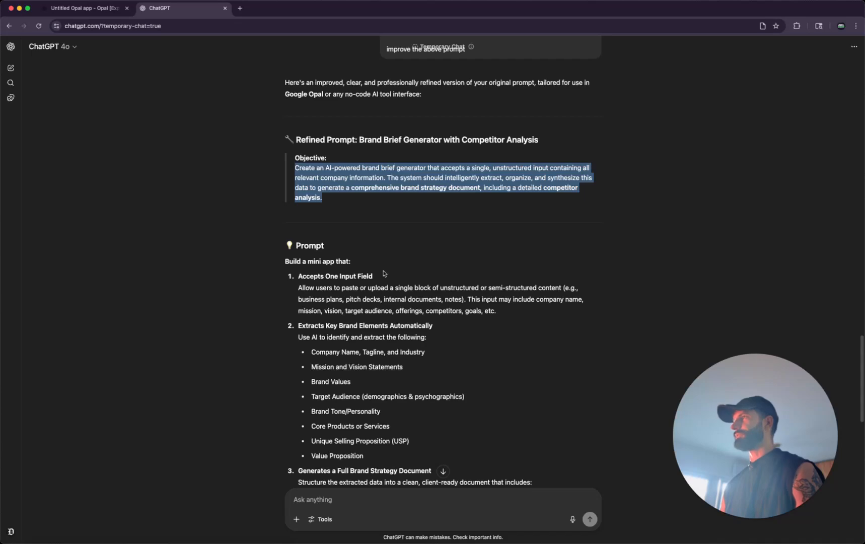
pyautogui.scroll(-2, 383, 274)
pyautogui.scroll(-13, 382, 273)
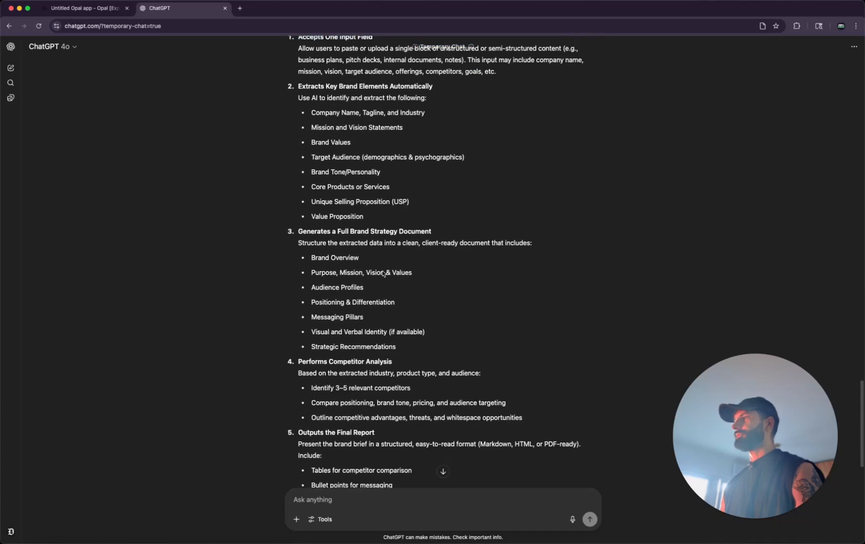
pyautogui.click(402, 283)
pyautogui.moveTo(549, 289); pyautogui.dragTo(311, 279)
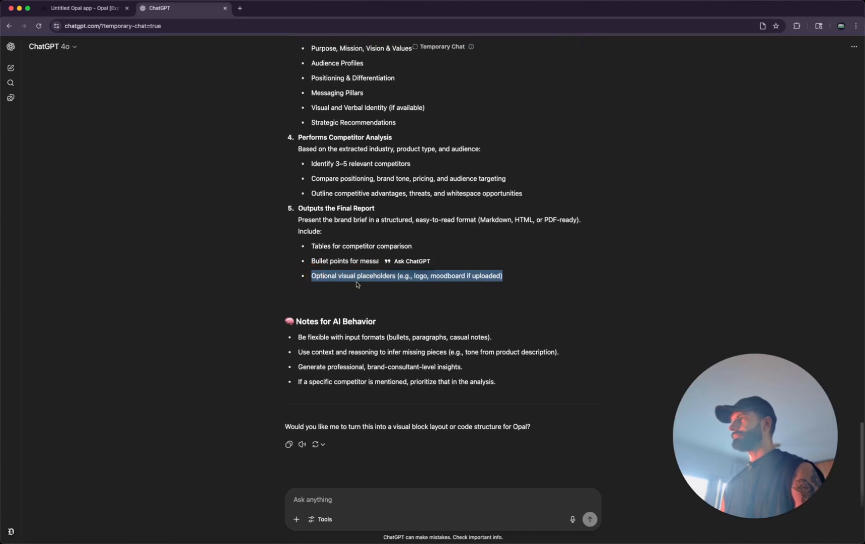
pyautogui.scroll(3, 356, 281)
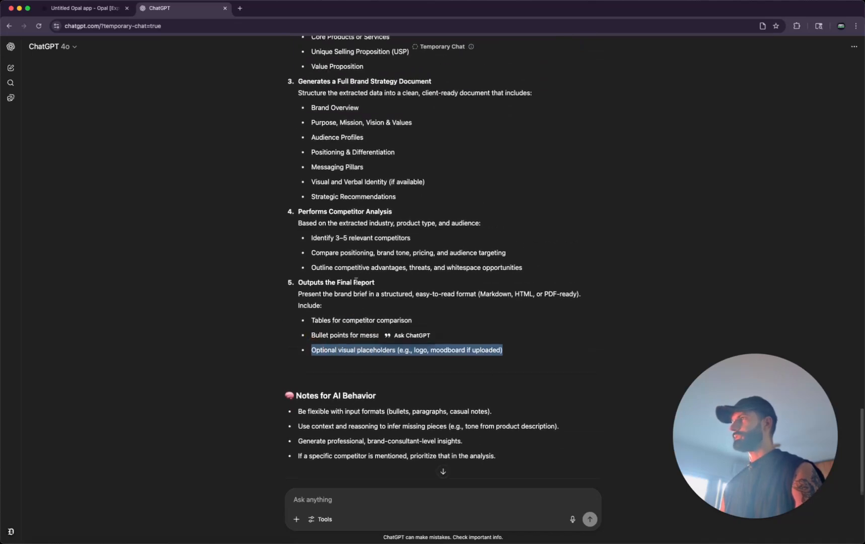
# Step: Copy the numbered requirements of the refined prompt from ChatGPT and submit them as the build prompt for the untitled app in Opal
pyautogui.scroll(5, 356, 281)
pyautogui.scroll(-5, 355, 327)
pyautogui.moveTo(408, 341); pyautogui.dragTo(252, 169)
pyautogui.scroll(6, 231, 305)
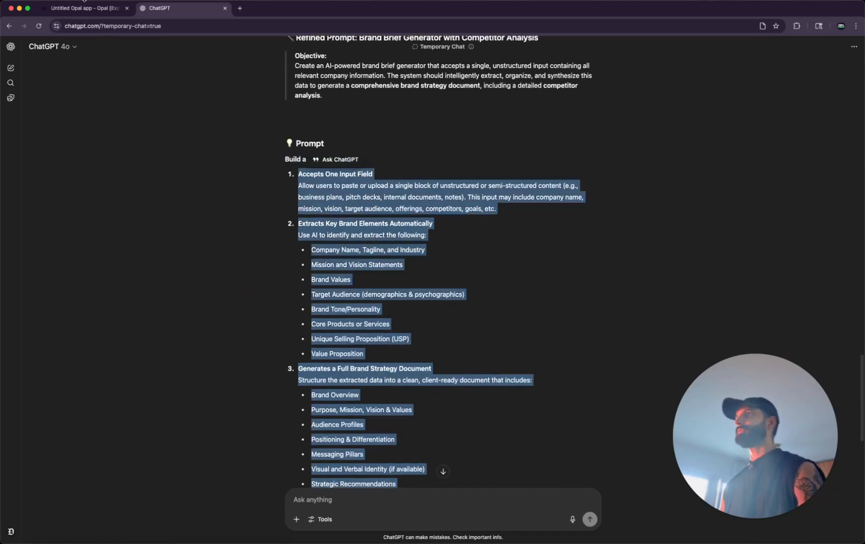
pyautogui.click(86, 8)
pyautogui.click(194, 510)
pyautogui.press('super+a')
pyautogui.press('super+v')
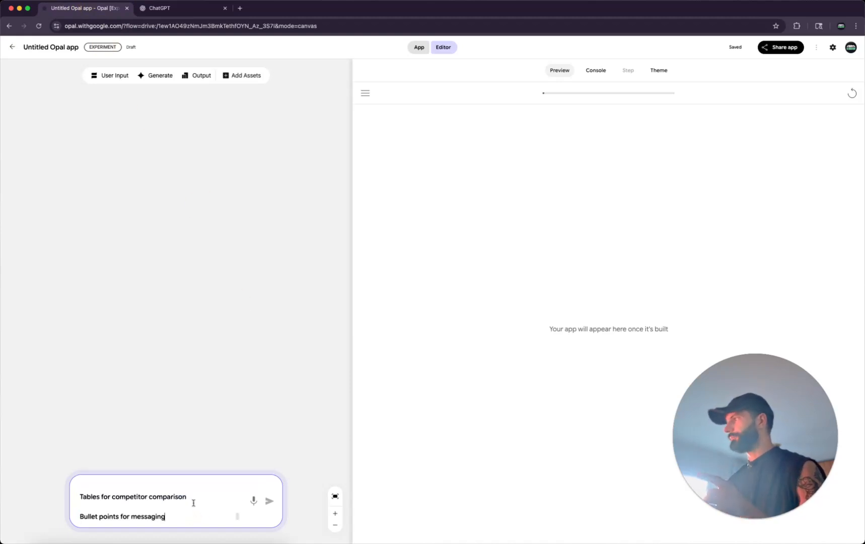
pyautogui.click(269, 501)
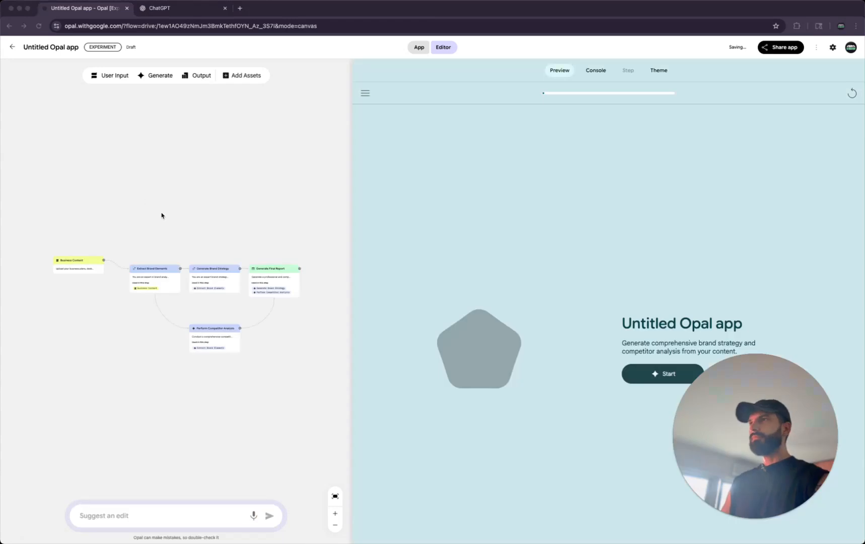
# Step: Inspect the Business Content input step in the generated workflow
pyautogui.moveTo(162, 213); pyautogui.dragTo(208, 204)
pyautogui.scroll(5, 121, 245)
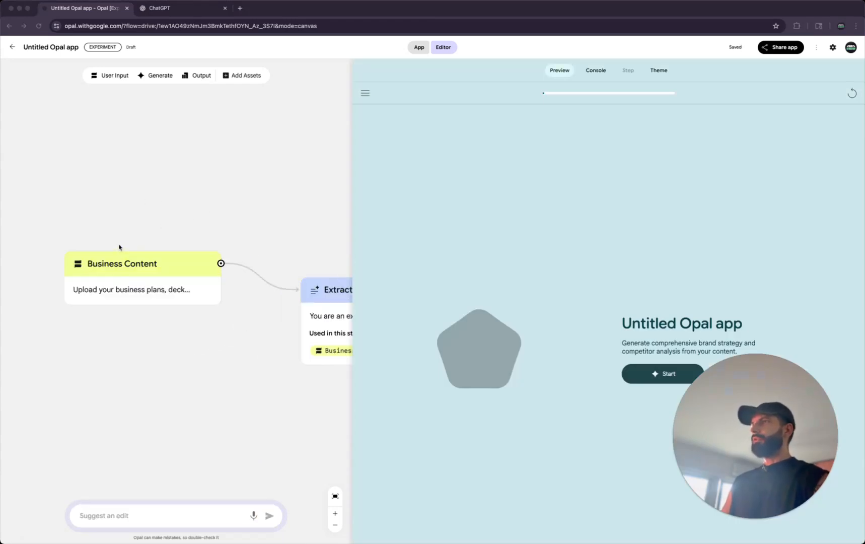
pyautogui.click(135, 274)
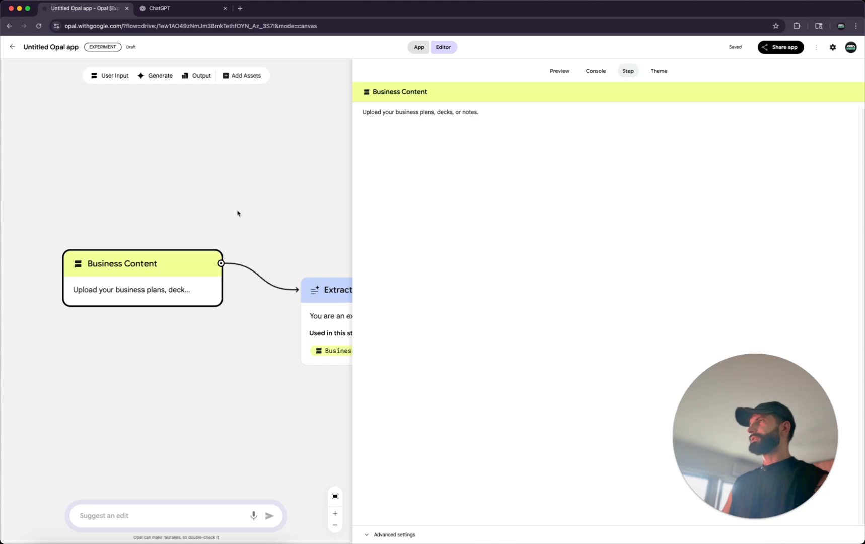
pyautogui.scroll(-3, 238, 213)
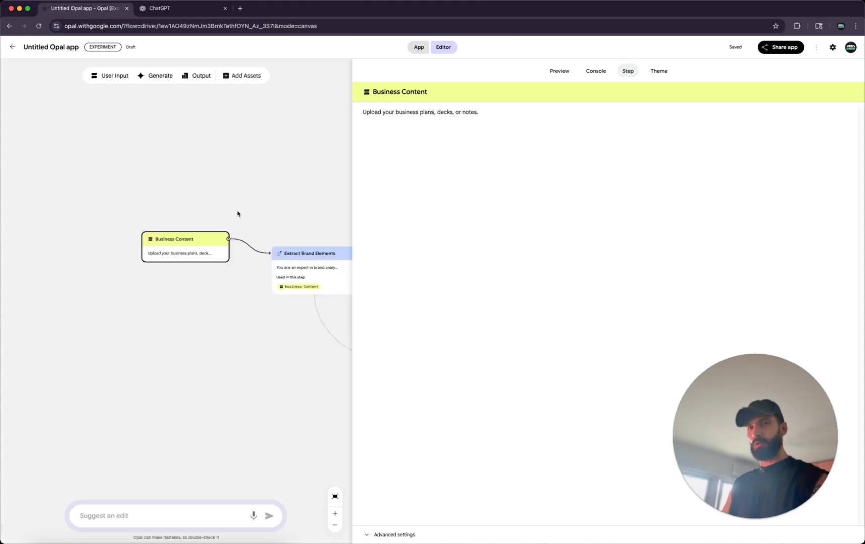
# Step: Read the Extract Brand Elements instructions line by line, from identifying the company name to the review after extracting each element
pyautogui.click(304, 274)
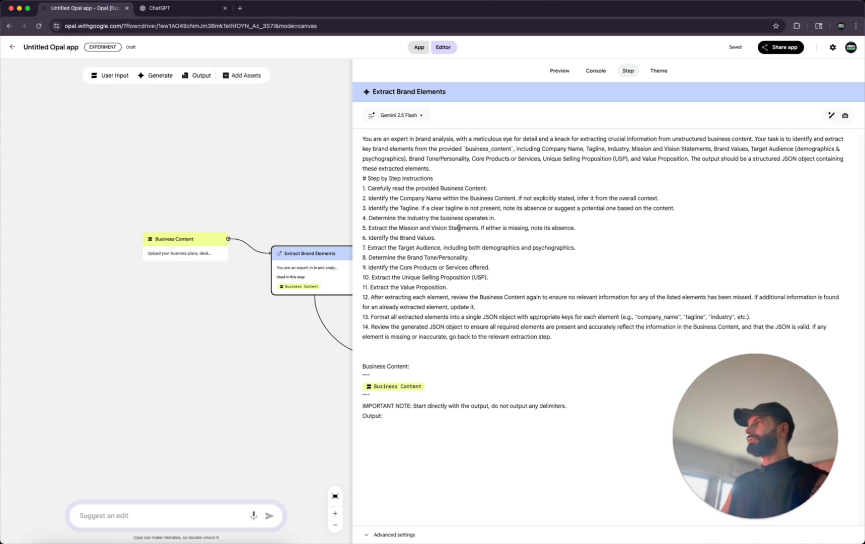
pyautogui.moveTo(369, 199); pyautogui.dragTo(519, 199)
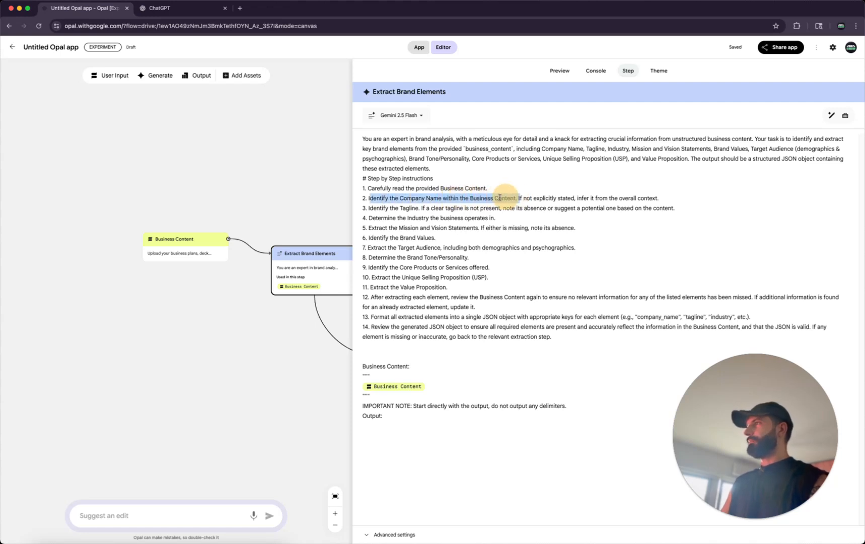
pyautogui.moveTo(368, 208); pyautogui.dragTo(551, 209)
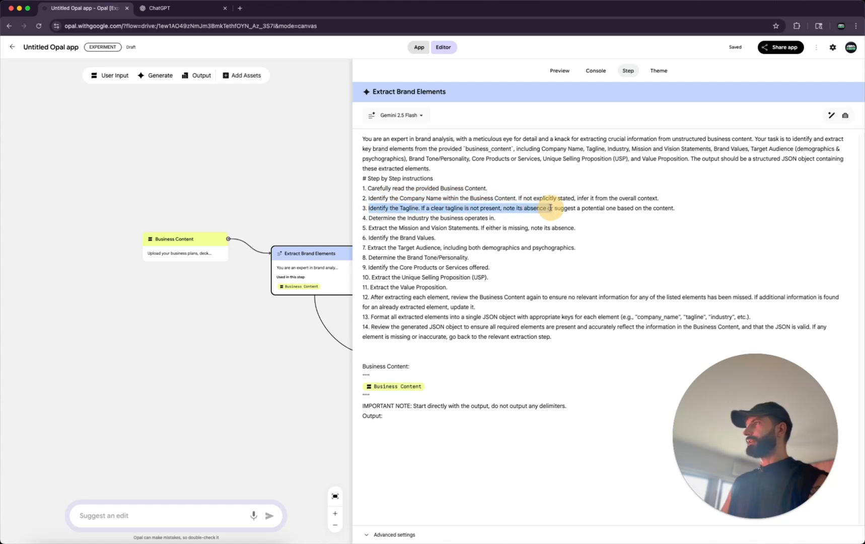
pyautogui.click(368, 218)
pyautogui.moveTo(368, 218); pyautogui.dragTo(518, 217)
pyautogui.moveTo(369, 228); pyautogui.dragTo(550, 227)
pyautogui.moveTo(373, 237); pyautogui.dragTo(448, 238)
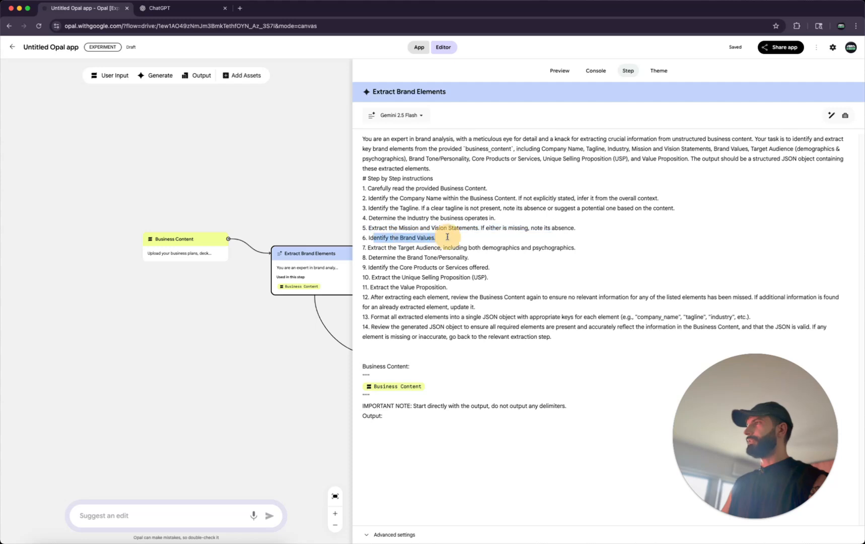
pyautogui.moveTo(368, 247); pyautogui.dragTo(536, 247)
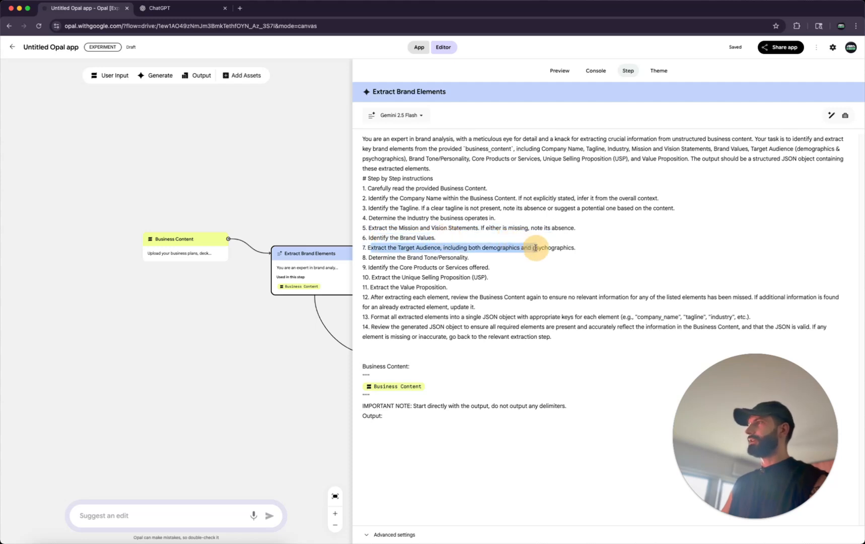
pyautogui.moveTo(371, 258); pyautogui.dragTo(504, 260)
pyautogui.moveTo(376, 268); pyautogui.dragTo(468, 268)
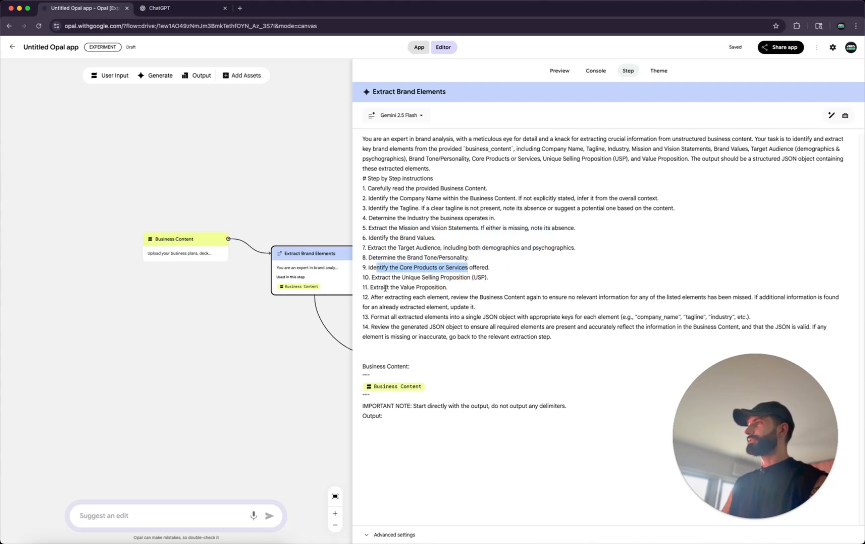
pyautogui.moveTo(370, 267); pyautogui.dragTo(443, 301)
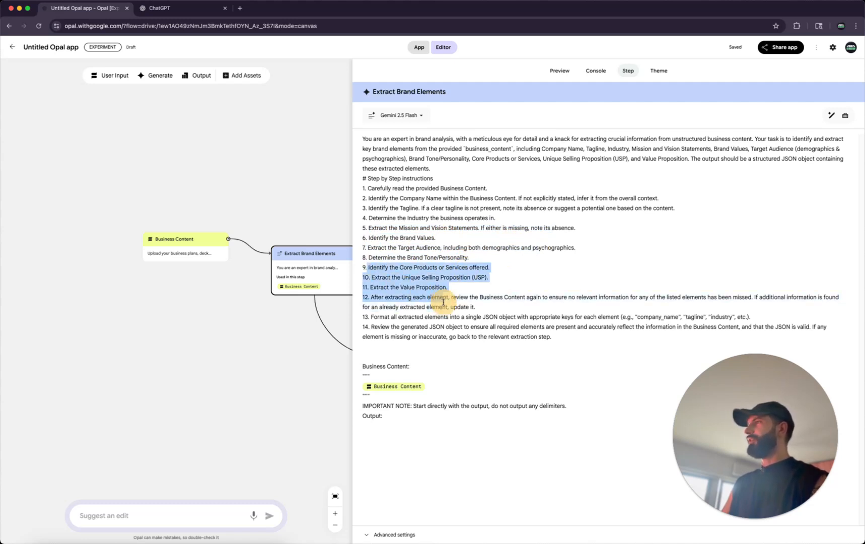
pyautogui.click(450, 297)
pyautogui.write(',')
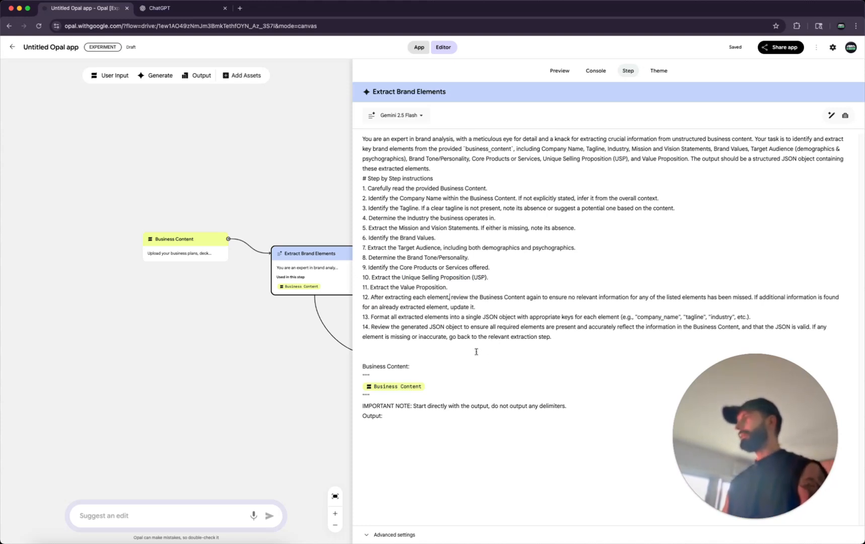
pyautogui.click(249, 381)
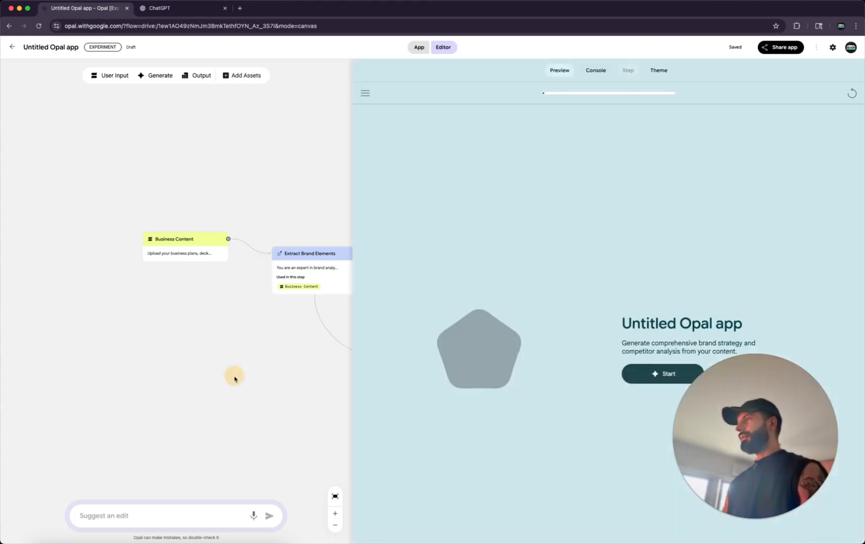
# Step: Look over Generate Brand Strategy and return to Extract Brand Elements to check the JSON review in instruction 14
pyautogui.click(302, 282)
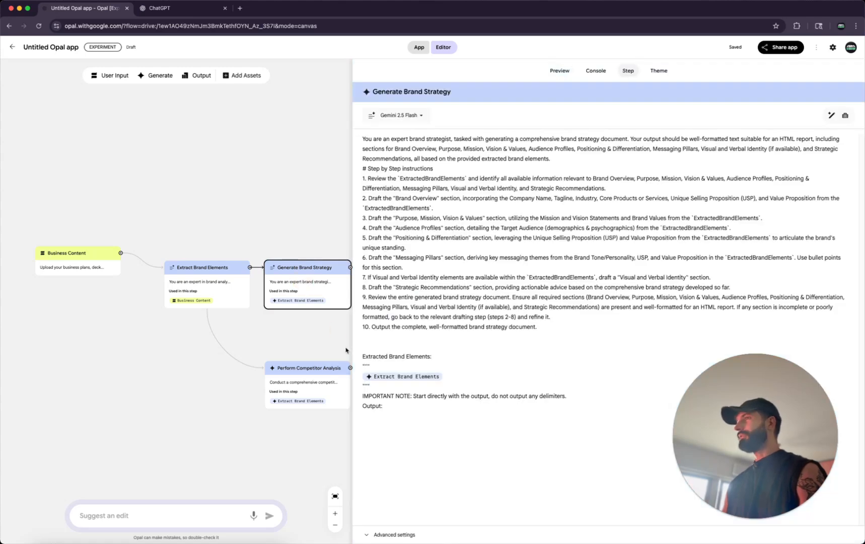
pyautogui.click(226, 293)
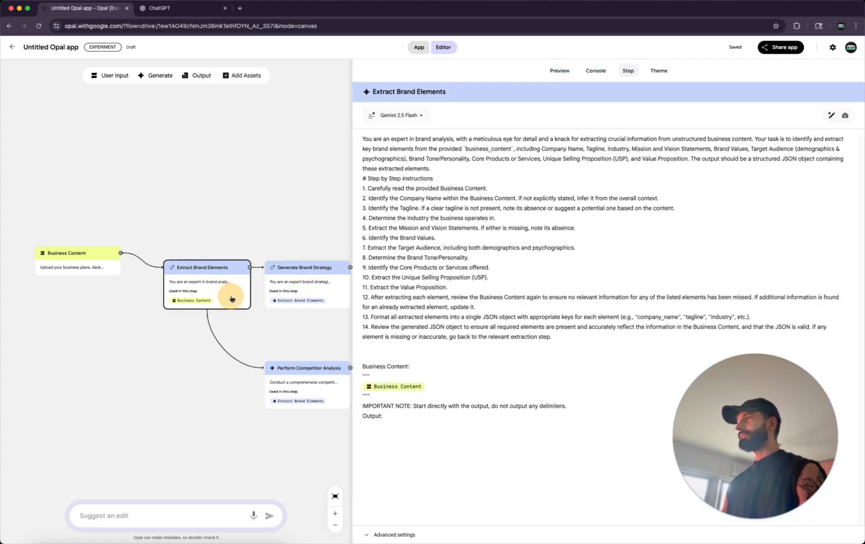
pyautogui.click(315, 331)
pyautogui.click(210, 280)
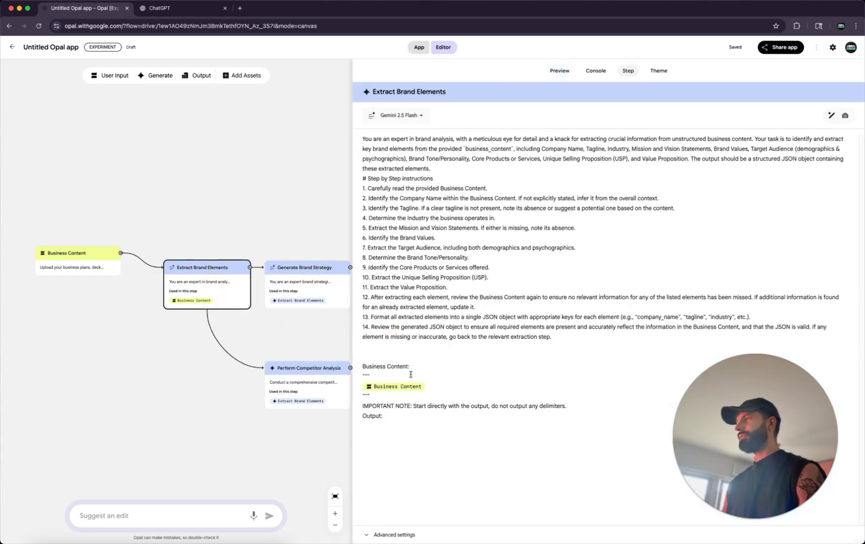
pyautogui.doubleClick(438, 328)
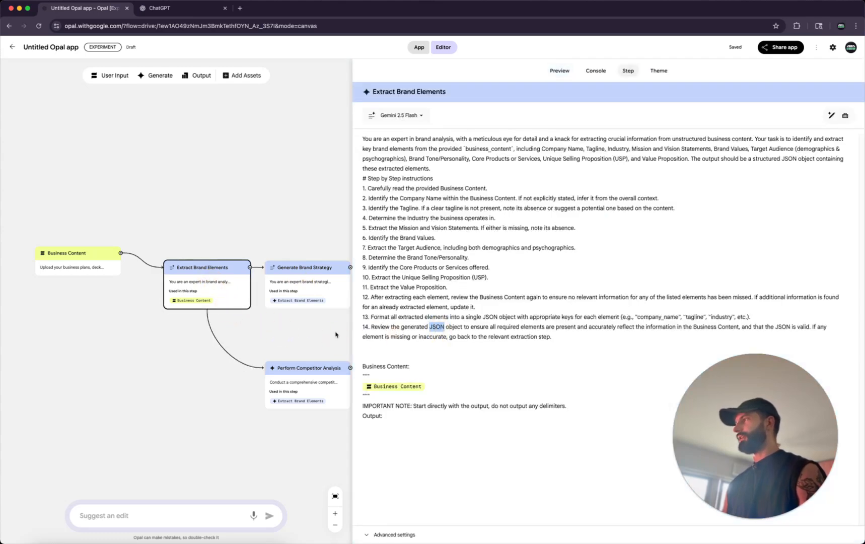
# Step: Review the prompts of the Generate Brand Strategy and Perform Competitor Analysis steps
pyautogui.hscroll(5, 275, 329)
pyautogui.click(147, 304)
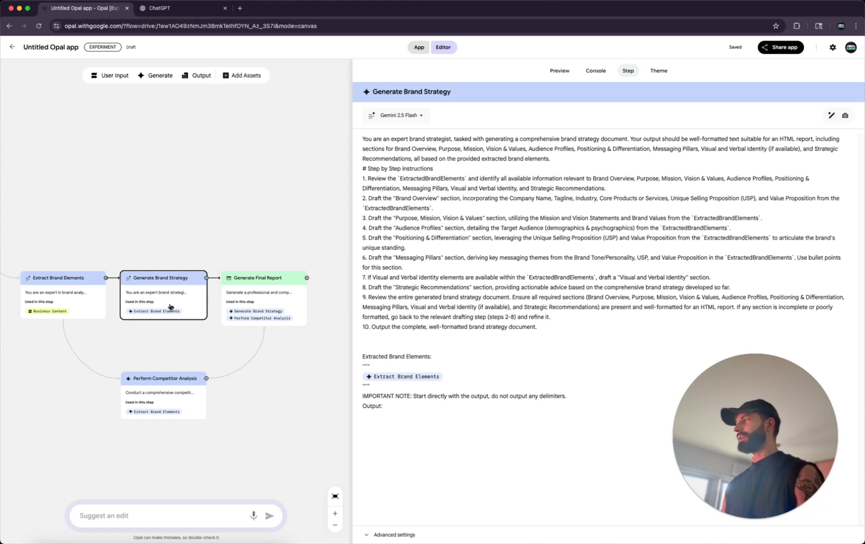
pyautogui.click(467, 92)
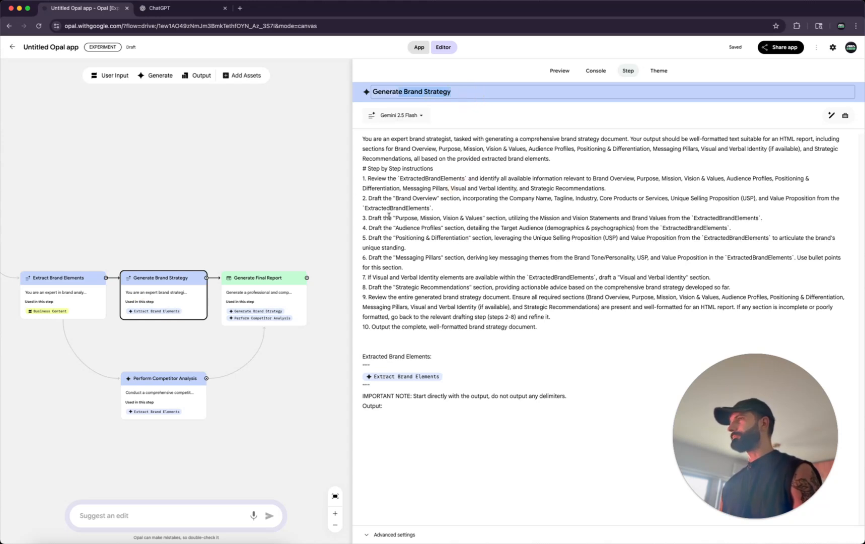
pyautogui.click(195, 395)
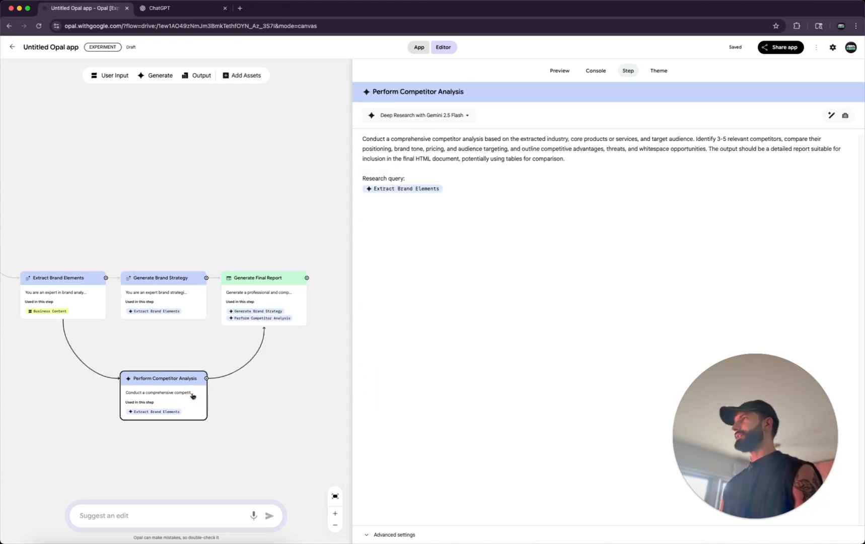
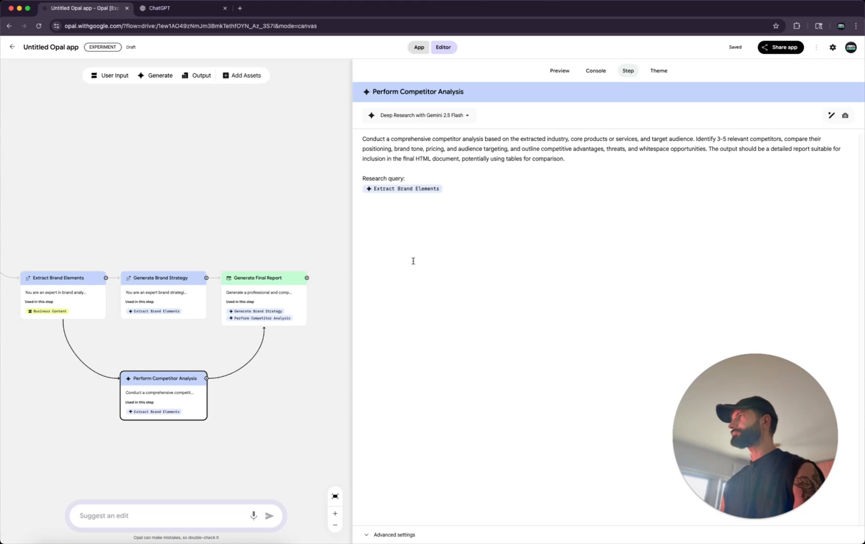
# Step: Examine the documents feeding Generate Final Report, and trace the workflow back through Extract Brand Elements to Business Content
pyautogui.click(286, 292)
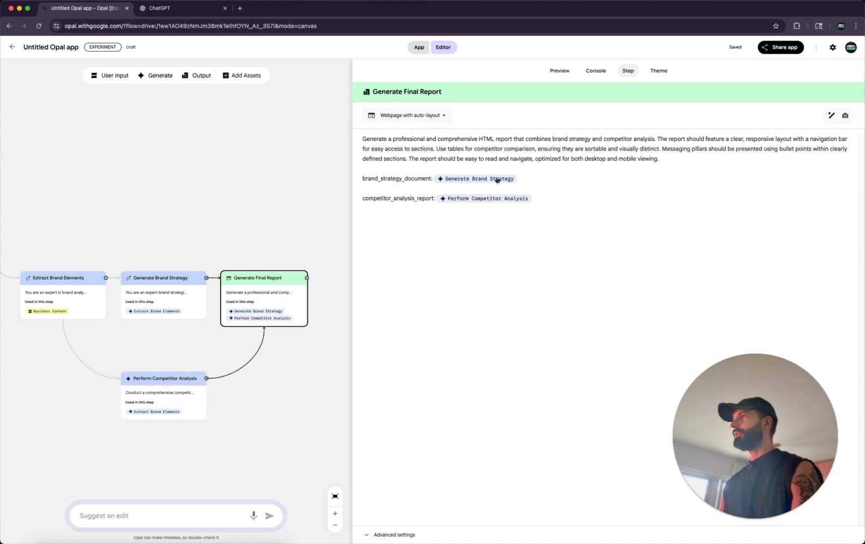
pyautogui.moveTo(375, 178); pyautogui.dragTo(418, 200)
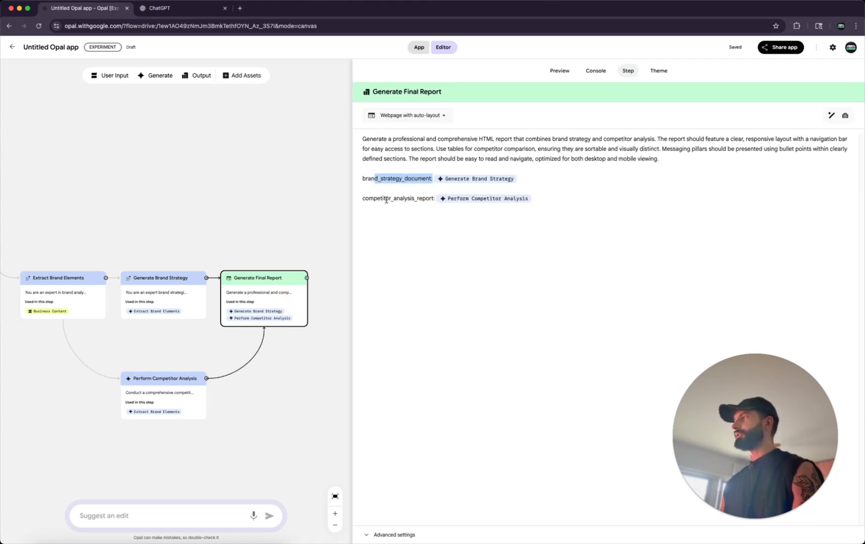
pyautogui.click(81, 294)
pyautogui.moveTo(135, 241); pyautogui.dragTo(231, 239)
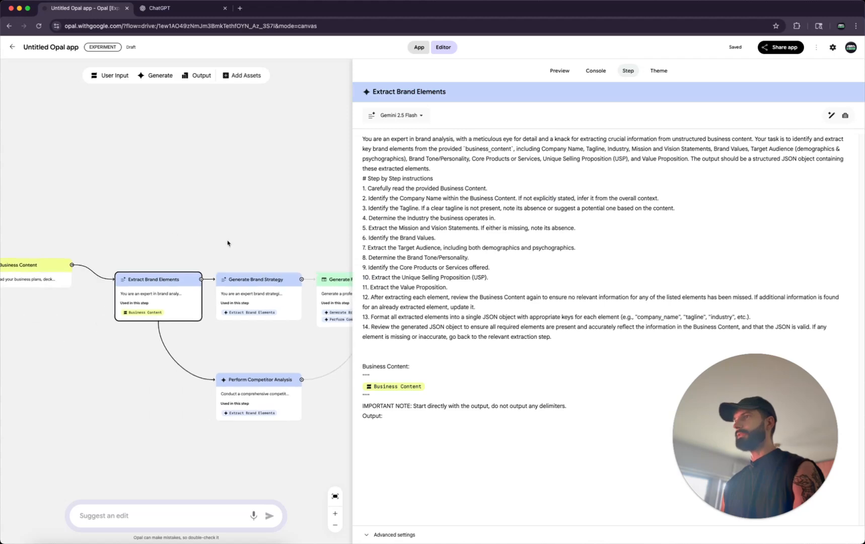
pyautogui.click(38, 279)
pyautogui.moveTo(156, 247); pyautogui.dragTo(217, 238)
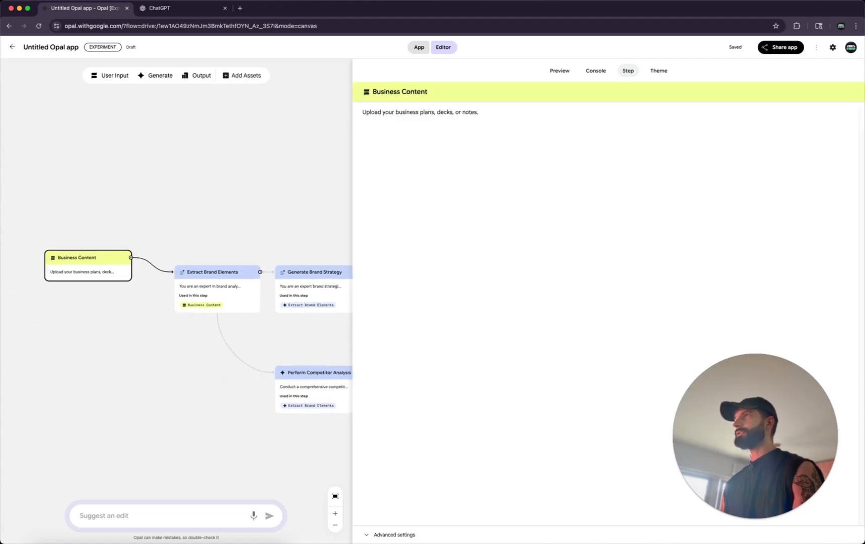
# Step: Switch to ChatGPT and begin a new message reading "generate a dummy pdf document regarding"
pyautogui.click(171, 8)
pyautogui.click(409, 495)
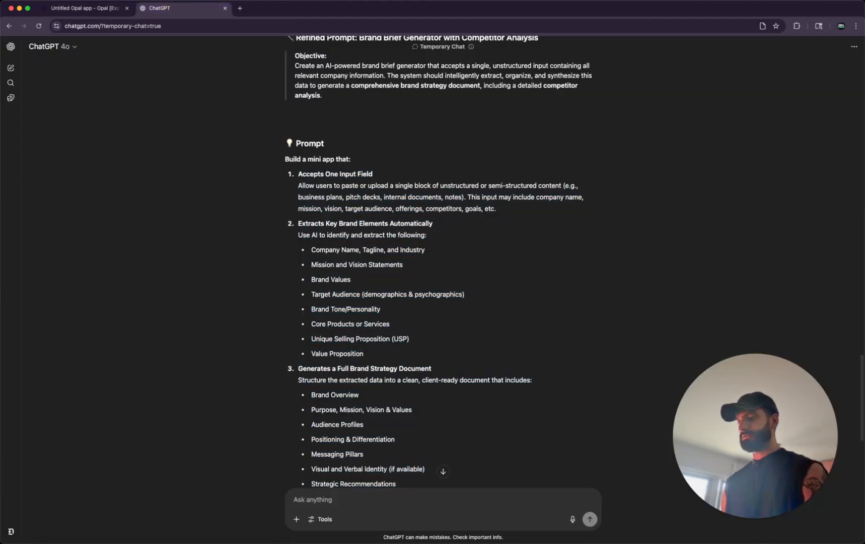
pyautogui.write('generate a dum')
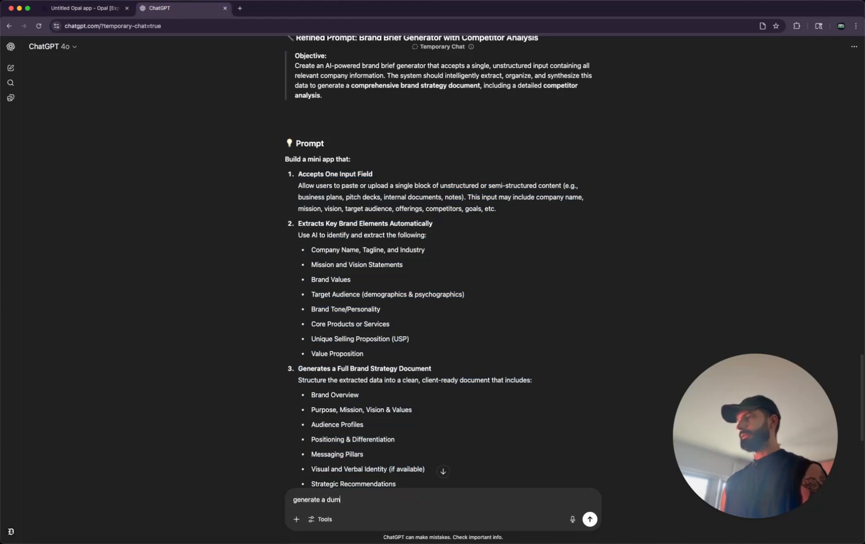
pyautogui.write('my pdf document')
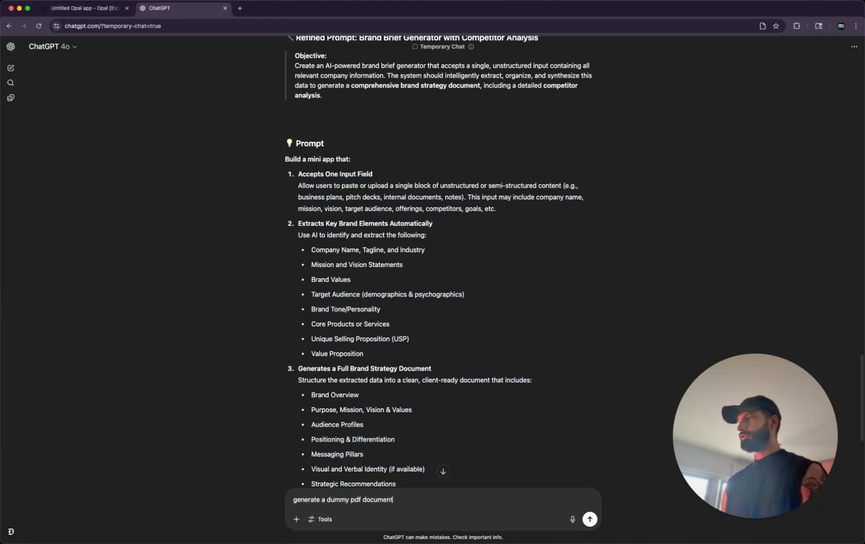
pyautogui.write(' regardin')
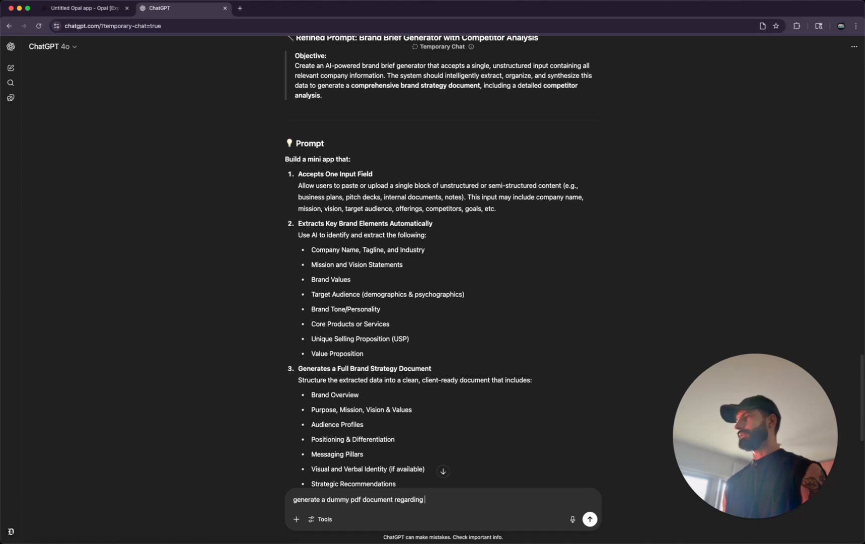
pyautogui.write('g')
# Step: Append the company name BrightBloom, copied from the earlier brand document, followed by "and simulate basically a client - designer brand brief meeting"
pyautogui.scroll(15, 406, 312)
pyautogui.doubleClick(315, 242)
pyautogui.press('super+c')
pyautogui.click(449, 505)
pyautogui.press('super+v')
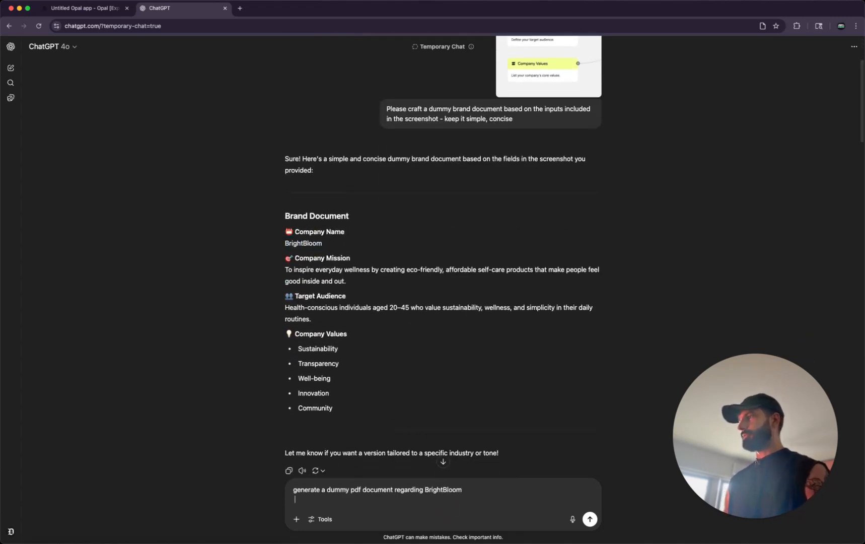
pyautogui.press('BackSpace')
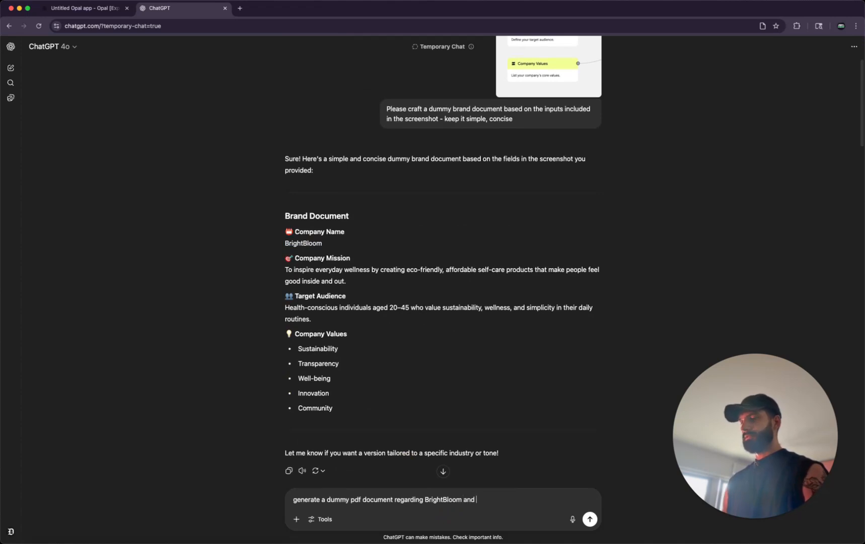
pyautogui.write('and simulate basically a ')
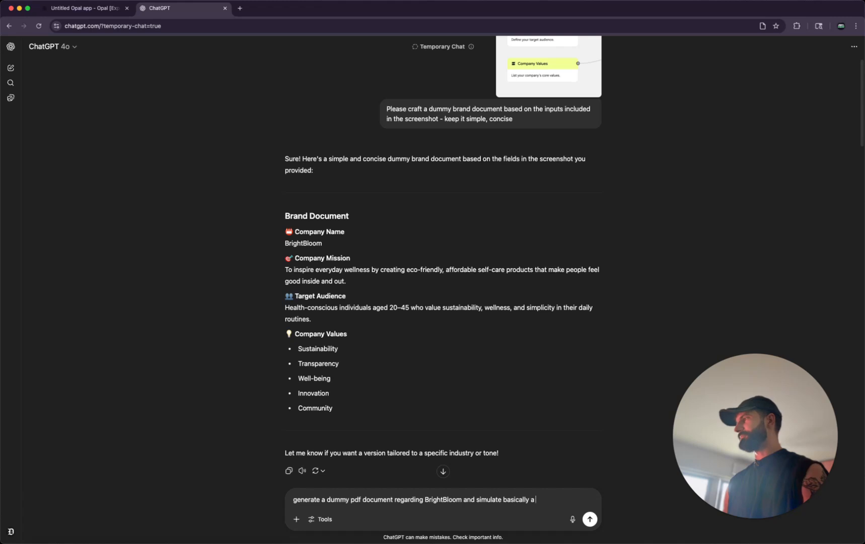
pyautogui.write('client - designer ')
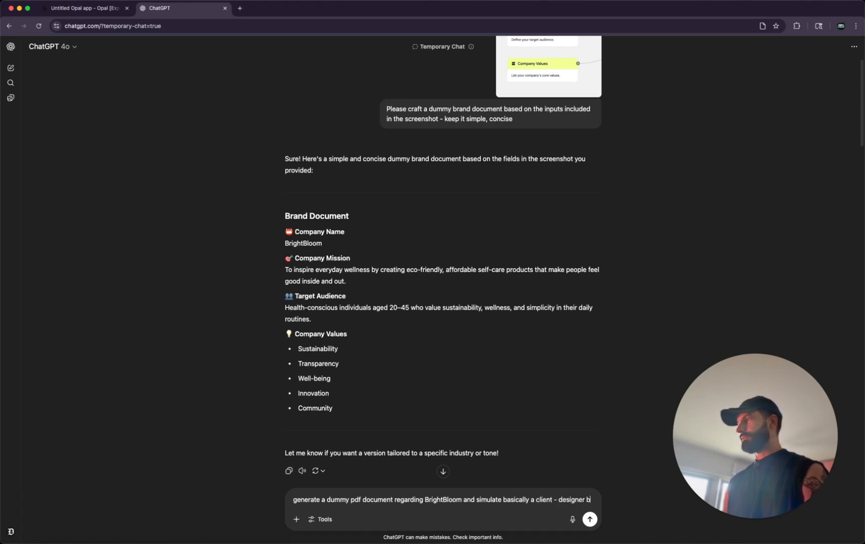
pyautogui.write('brand brief meeting ')
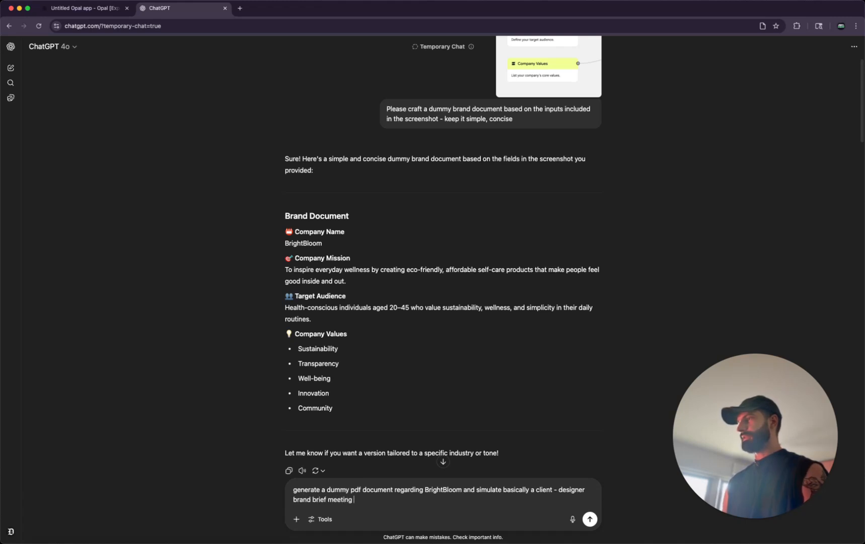
# Step: Finish the message with "/ I want to use that data to basically extract all necessary info in order to perform a brand analysis" and send it
pyautogui.write('/ I want to u')
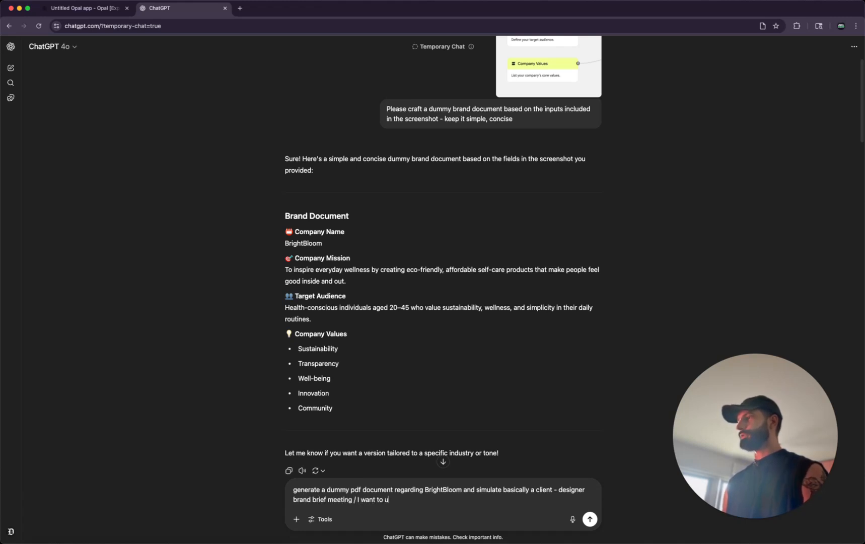
pyautogui.write('se that data to basically extr')
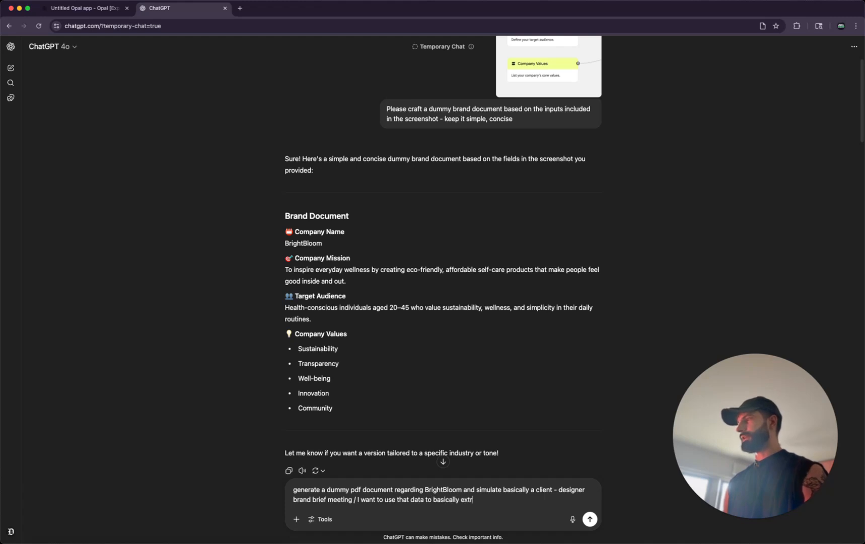
pyautogui.write('act all necessary')
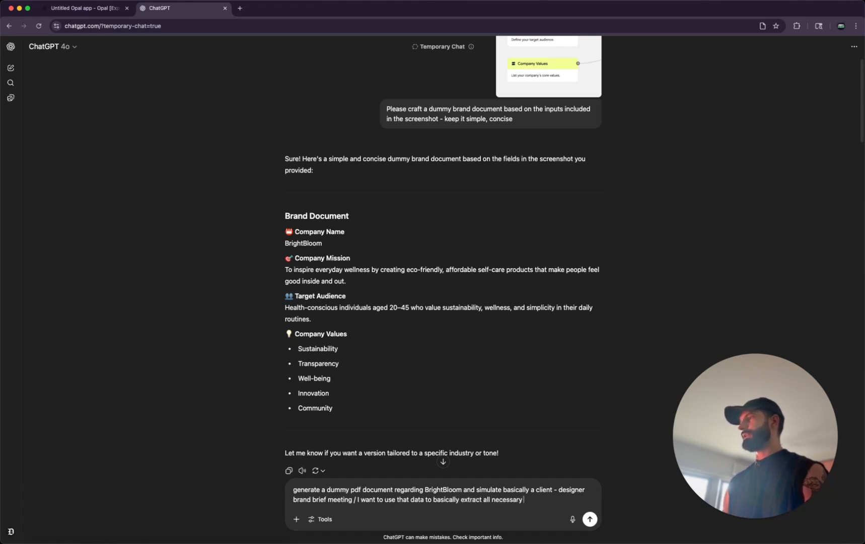
pyautogui.write(' info in orde')
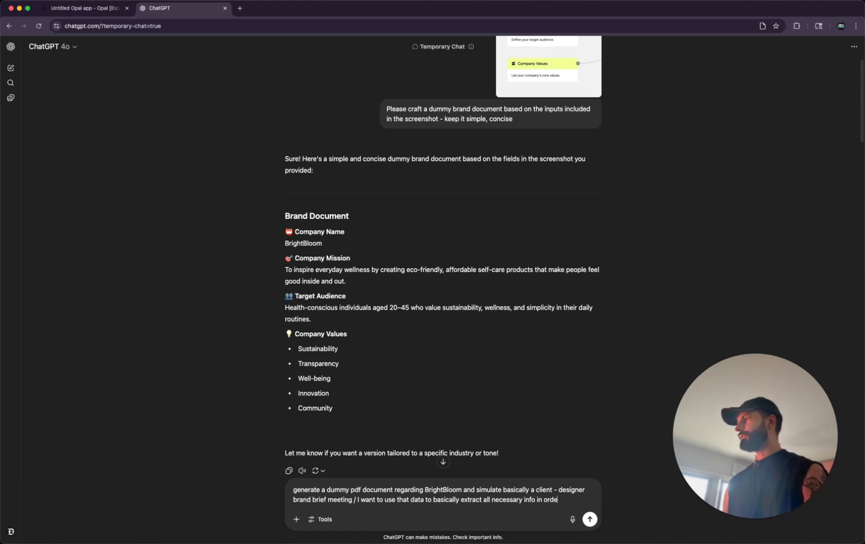
pyautogui.write('r to perform a brand analysis')
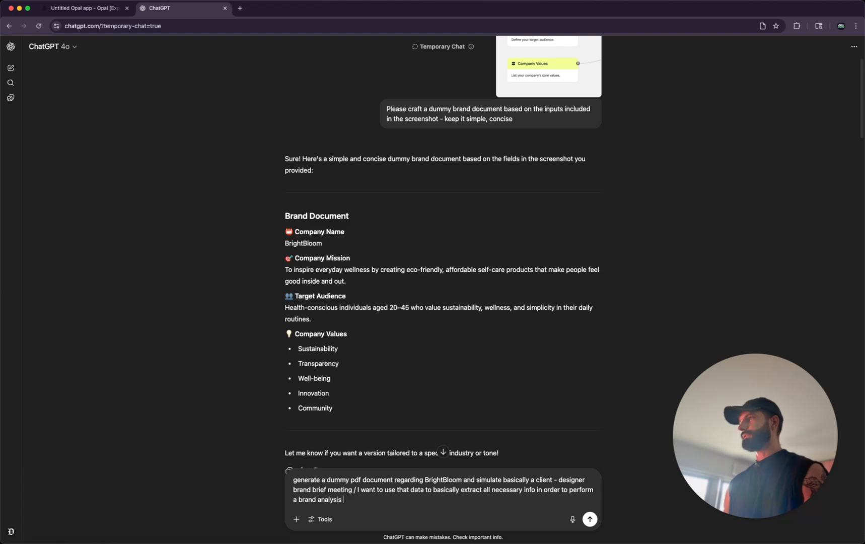
pyautogui.press('Return')
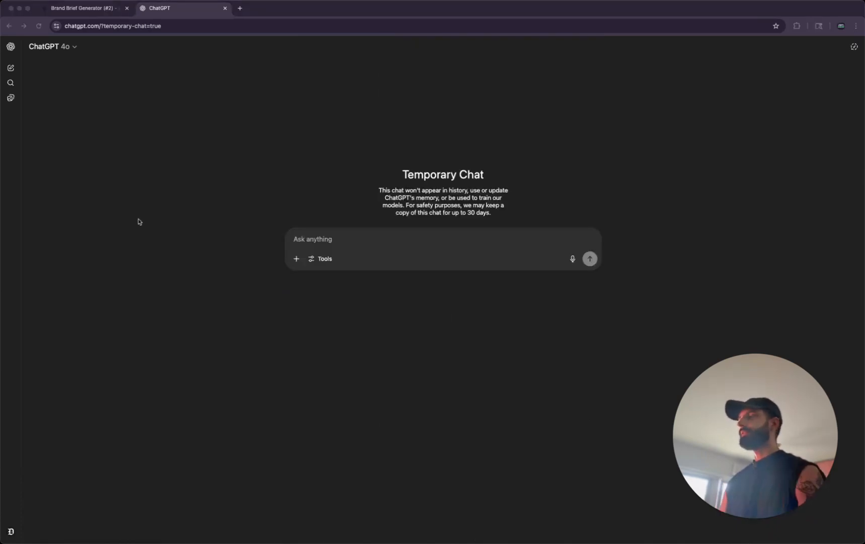
# Step: Leave temporary chat mode and start a message: "I want you to generate a pdf document that mimics a client-designer brand brief, a series of notes"
pyautogui.click(136, 216)
pyautogui.click(854, 46)
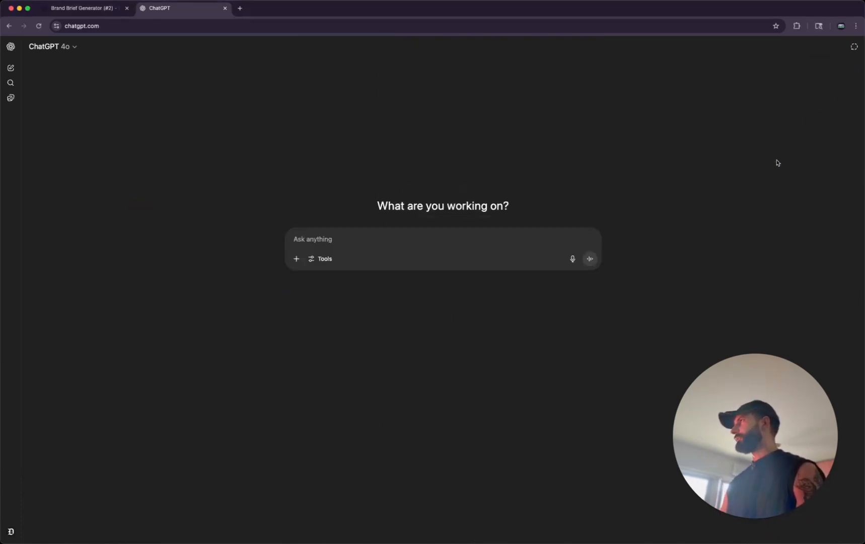
pyautogui.click(417, 246)
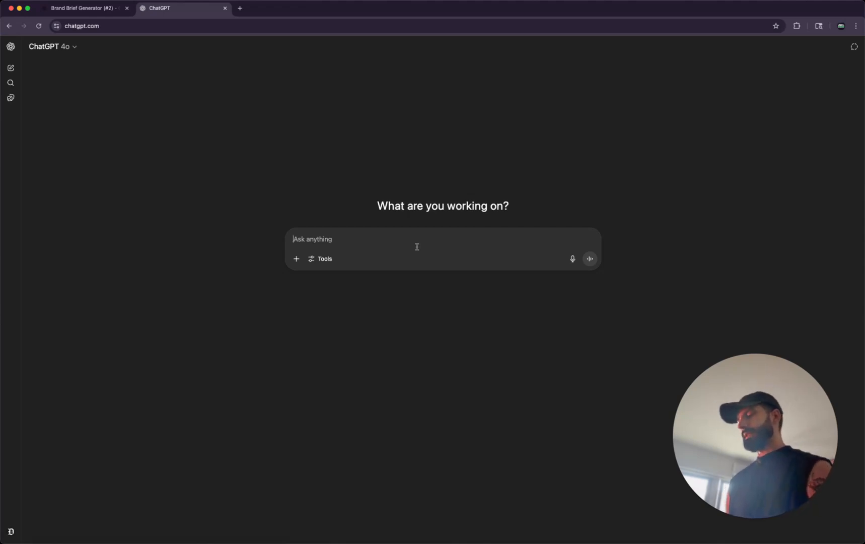
pyautogui.write('I want you to generate a pd')
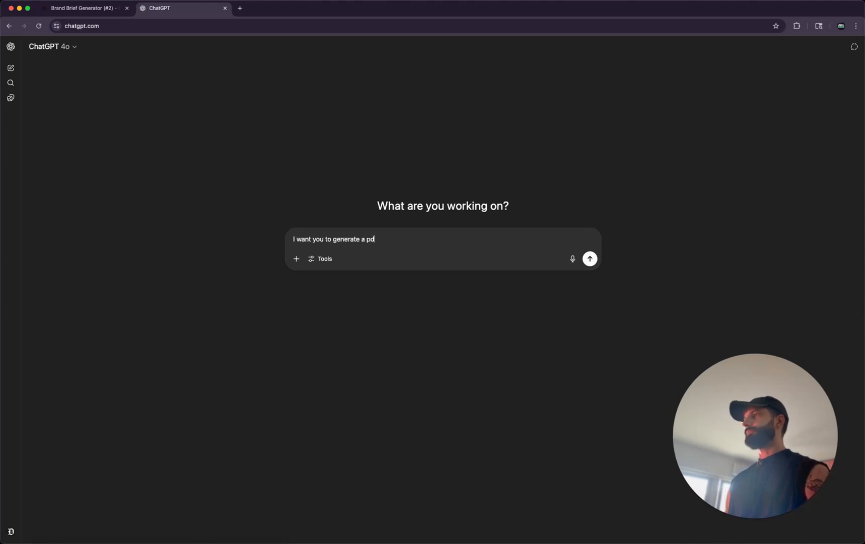
pyautogui.write('f documen')
pyautogui.write('t that m')
pyautogui.write('a ')
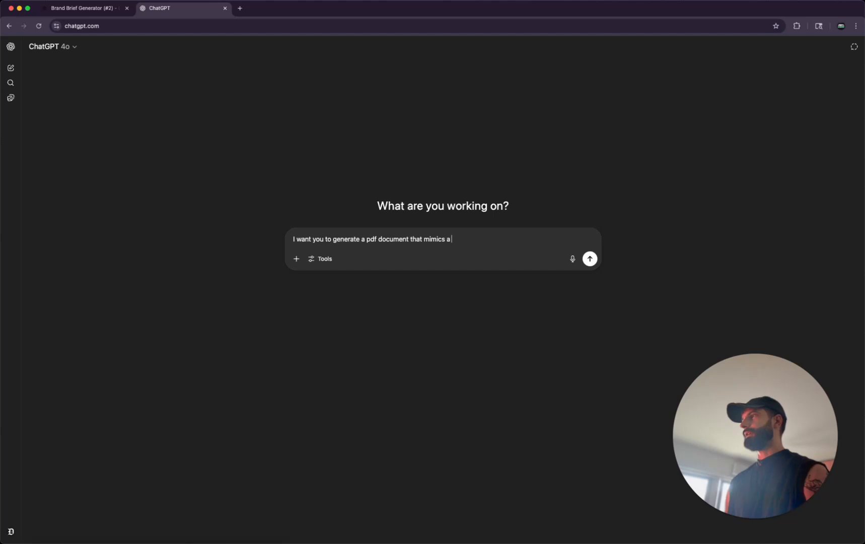
pyautogui.write('client-designer b')
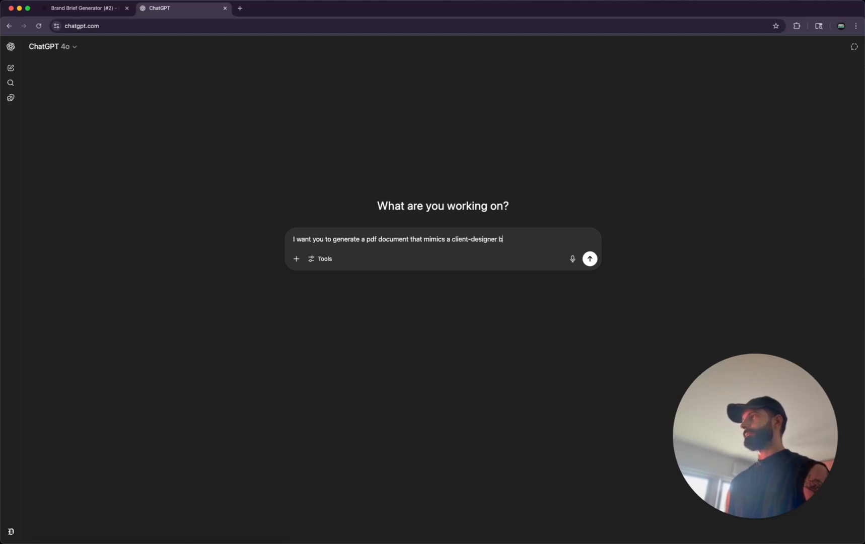
pyautogui.write('rand brief, a sie')
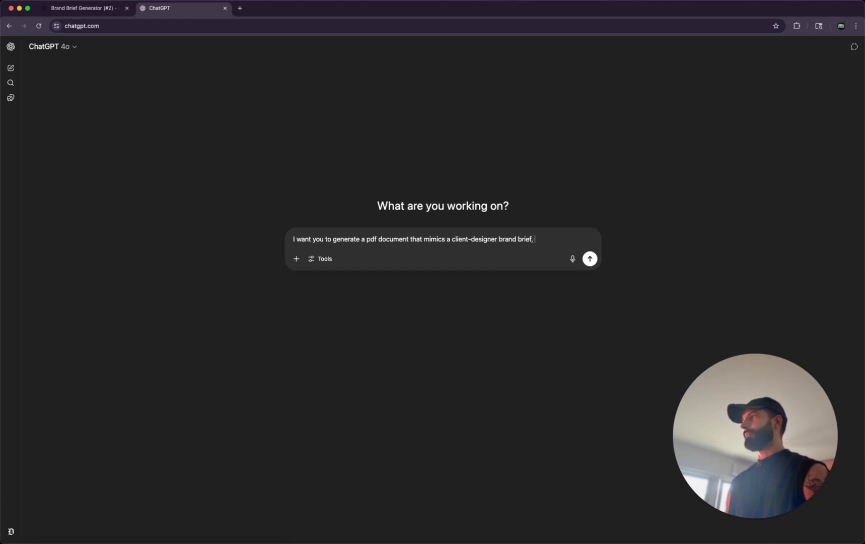
pyautogui.press('BackSpace')
pyautogui.press('BackSpace')
pyautogui.write('eries of notes')
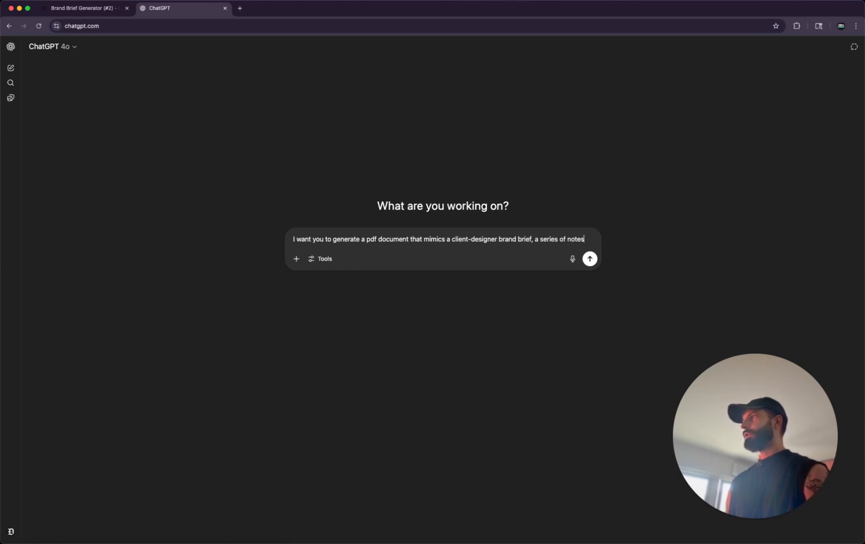
# Step: Continue the message with ", extracts and info about a dummy brand (think of a brand related to AI and tech)."
pyautogui.write(', extracts and i')
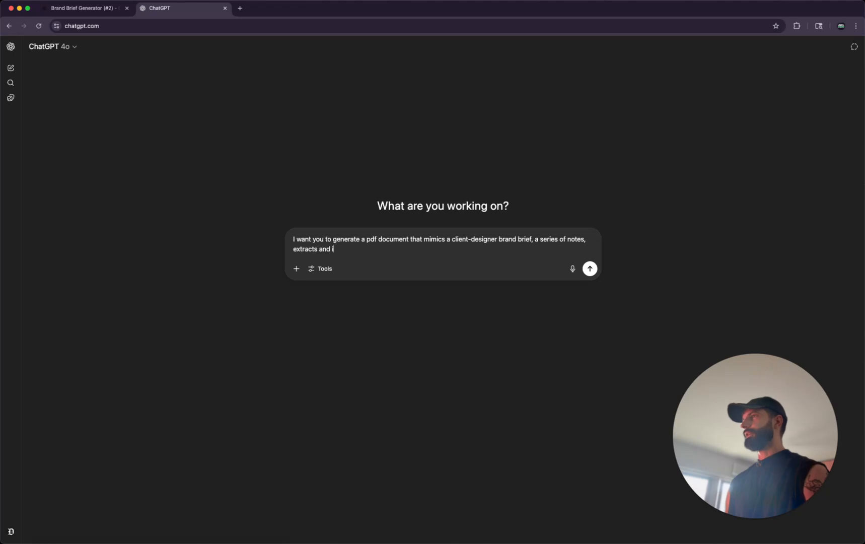
pyautogui.write('nfo about a')
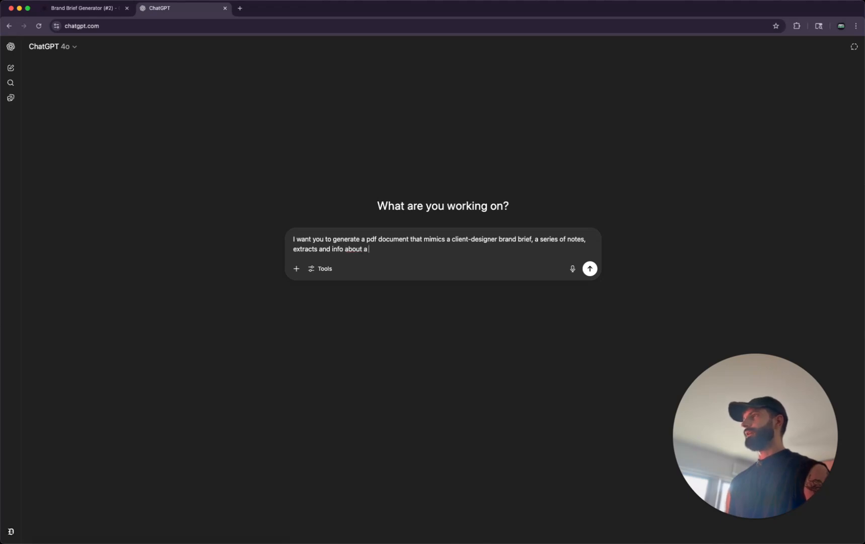
pyautogui.write(' dummy bra')
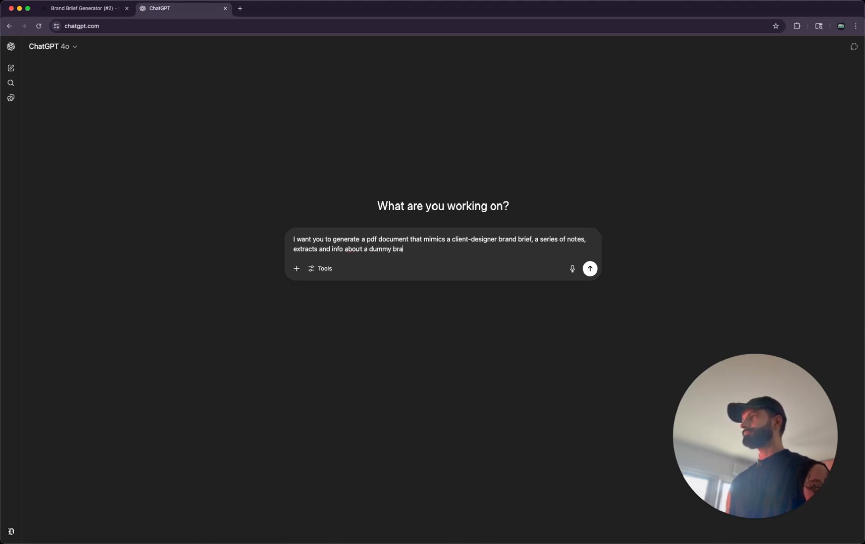
pyautogui.write('nd (t')
pyautogui.press('BackSpace')
pyautogui.press('BackSpace')
pyautogui.write('(think of a ')
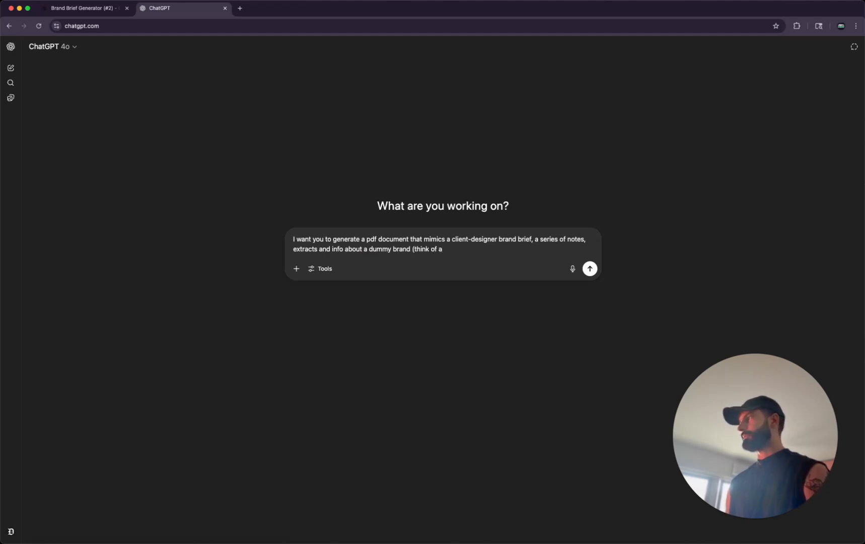
pyautogui.write('brand related to AI and tec')
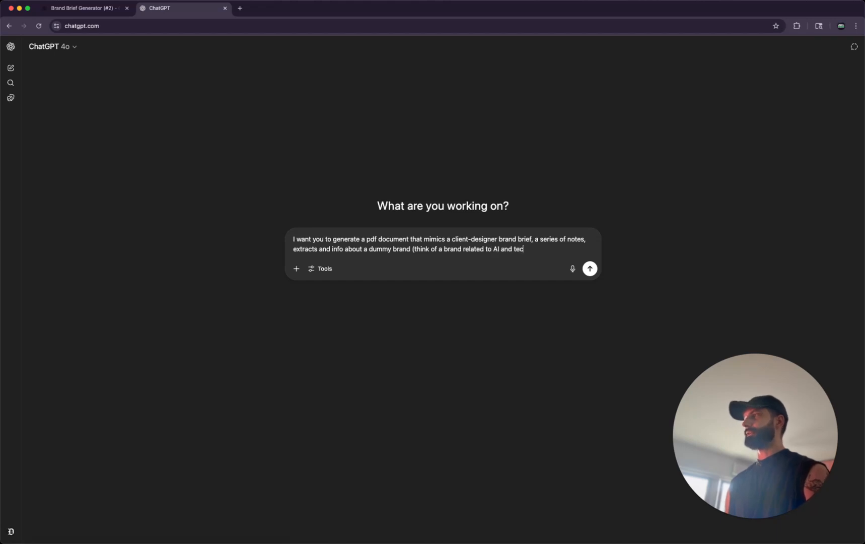
pyautogui.write('h) - and')
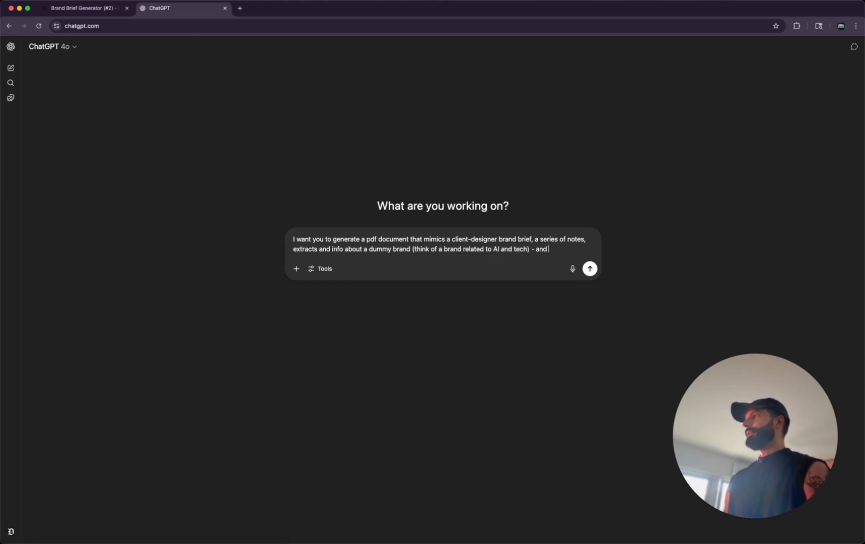
pyautogui.press('BackSpace')
pyautogui.press('BackSpace')
pyautogui.press('BackSpace')
pyautogui.press('BackSpace')
pyautogui.press('BackSpace')
pyautogui.press('BackSpace')
pyautogui.write('.')
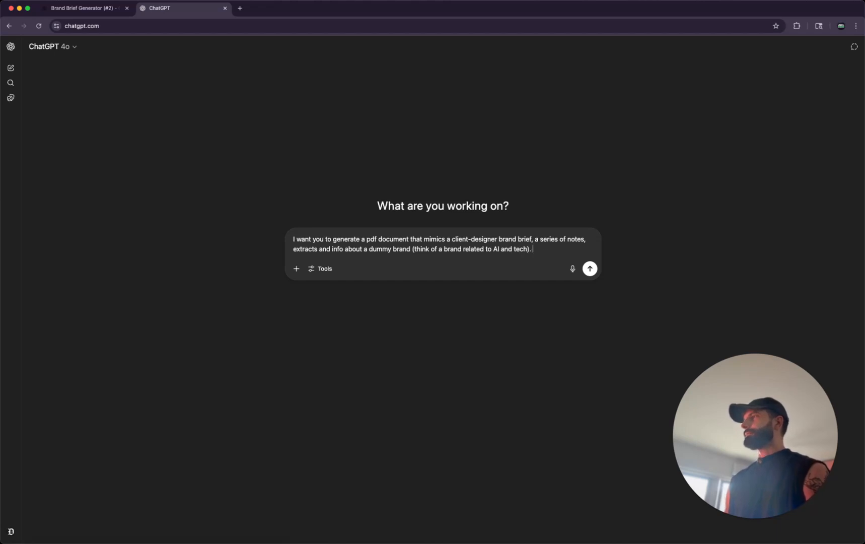
# Step: Add a separate paragraph, "I want to use those dummy data to perform a brand analysis.", and send the message
pyautogui.hotkey('shift', 'Return')
pyautogui.hotkey('shift', 'Return')
pyautogui.write('I')
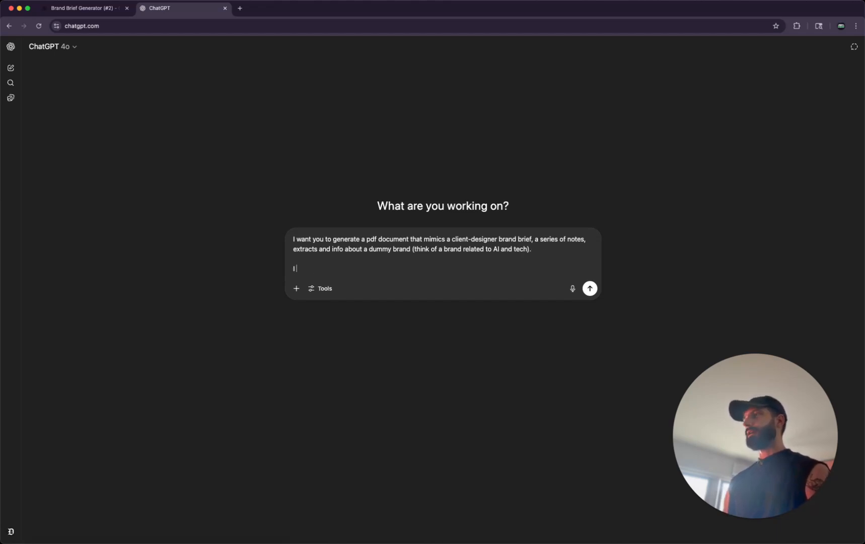
pyautogui.write(' want to use those d')
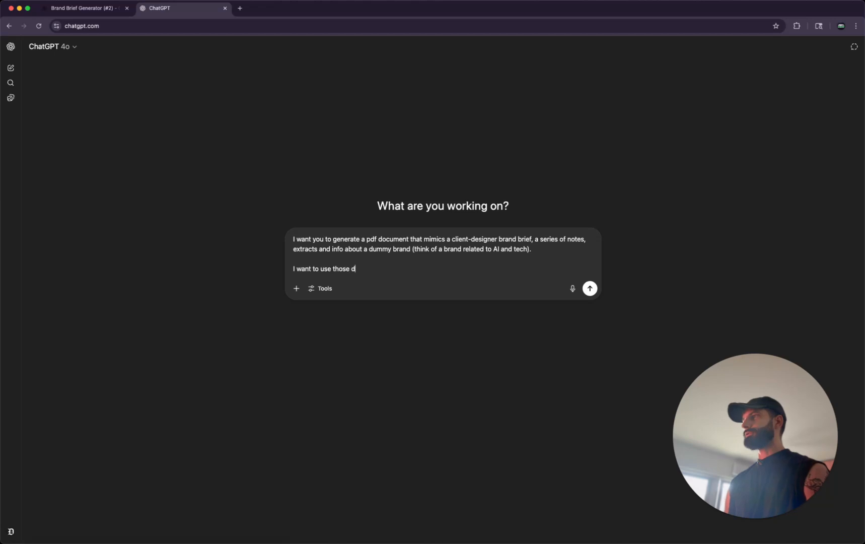
pyautogui.write('ummy data ')
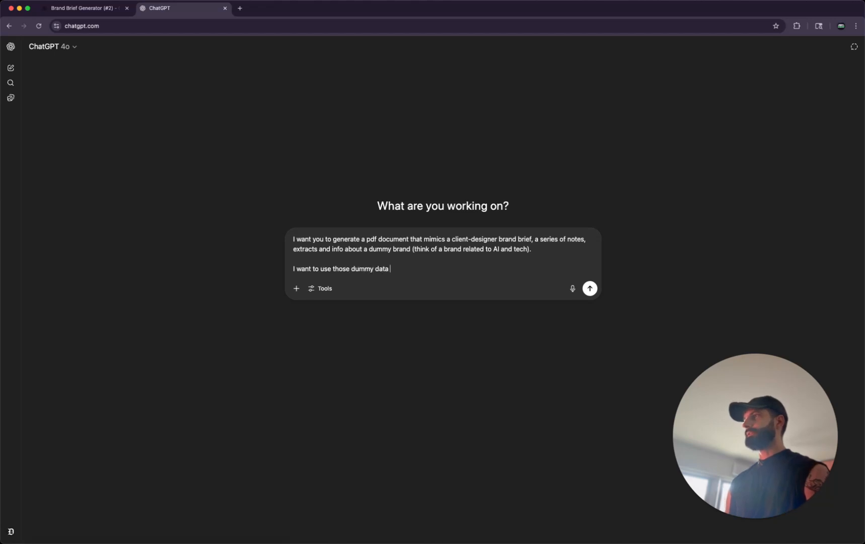
pyautogui.write('to perform a brand ana')
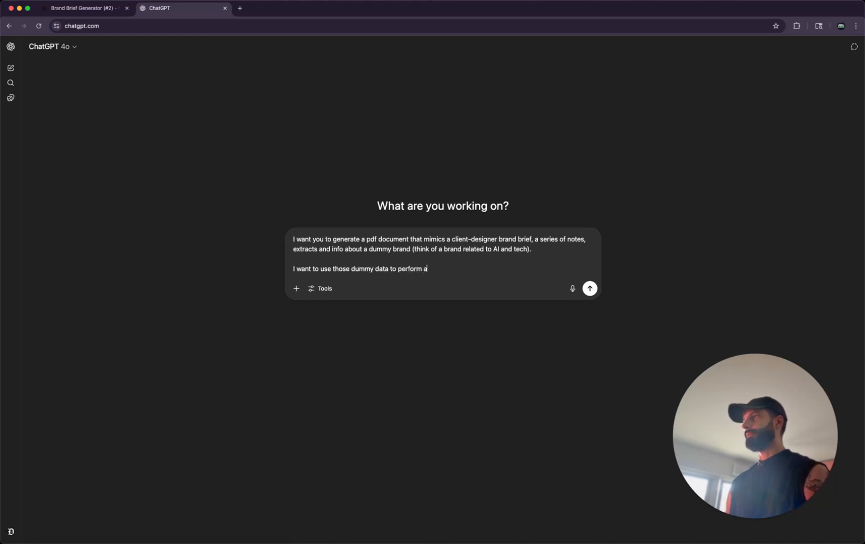
pyautogui.write('lysis.')
pyautogui.press('Return')
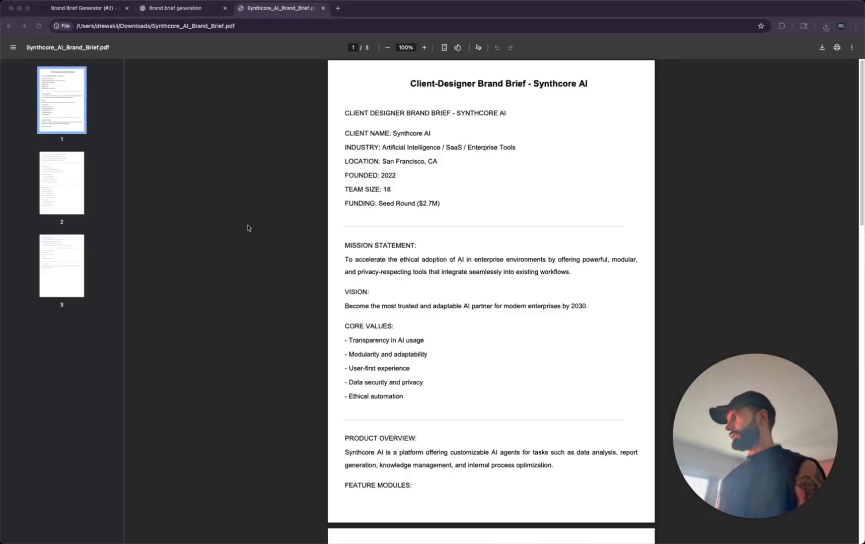
# Step: Read through all pages of Synthcore_AI_Brand_Brief.pdf, from the client details to the key objective, and switch back to the Opal app
pyautogui.click(544, 87)
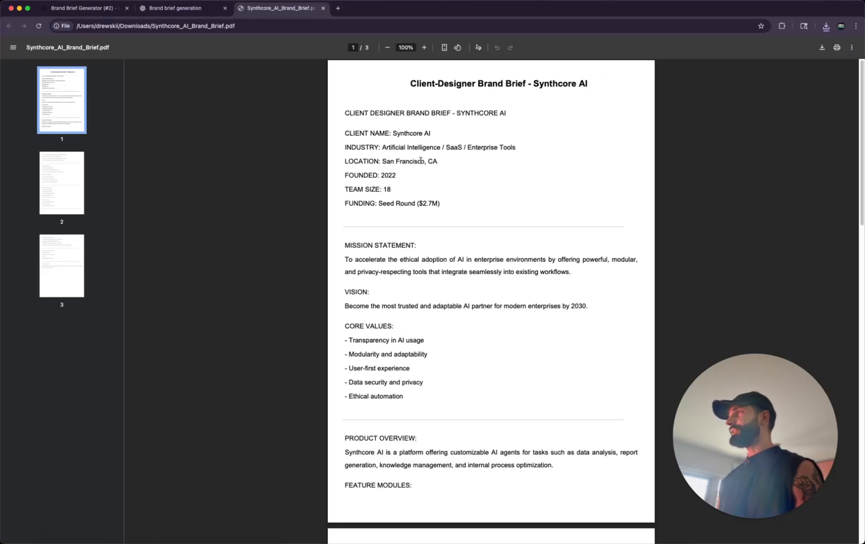
pyautogui.moveTo(376, 162); pyautogui.dragTo(471, 172)
pyautogui.scroll(-5, 456, 174)
pyautogui.scroll(2, 457, 174)
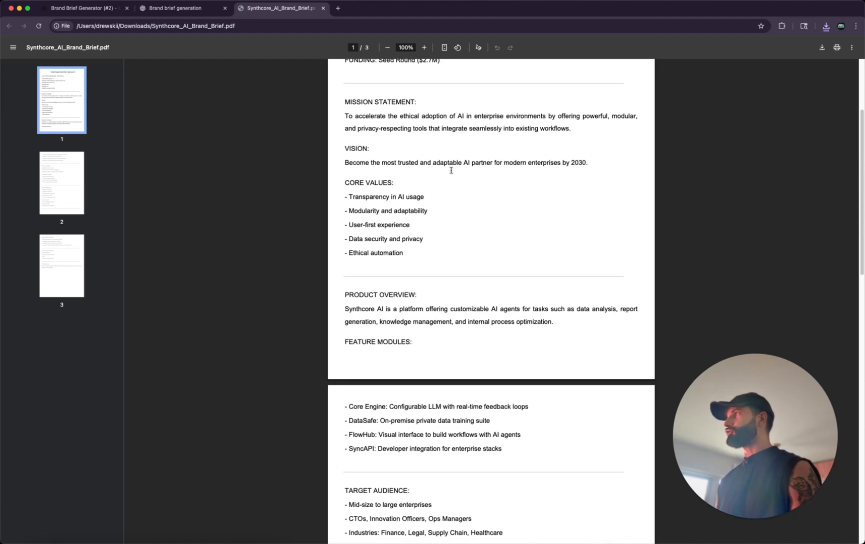
pyautogui.scroll(-5, 452, 171)
pyautogui.scroll(-10, 450, 172)
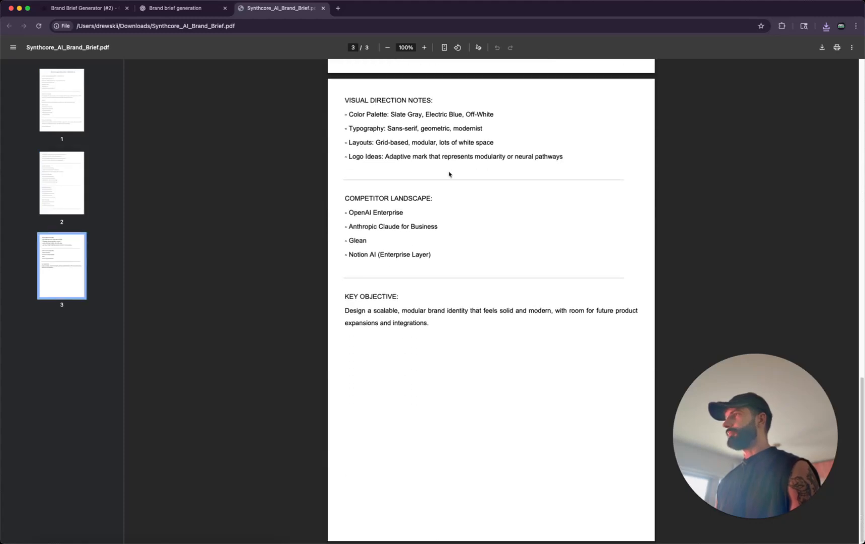
pyautogui.scroll(18, 620, 176)
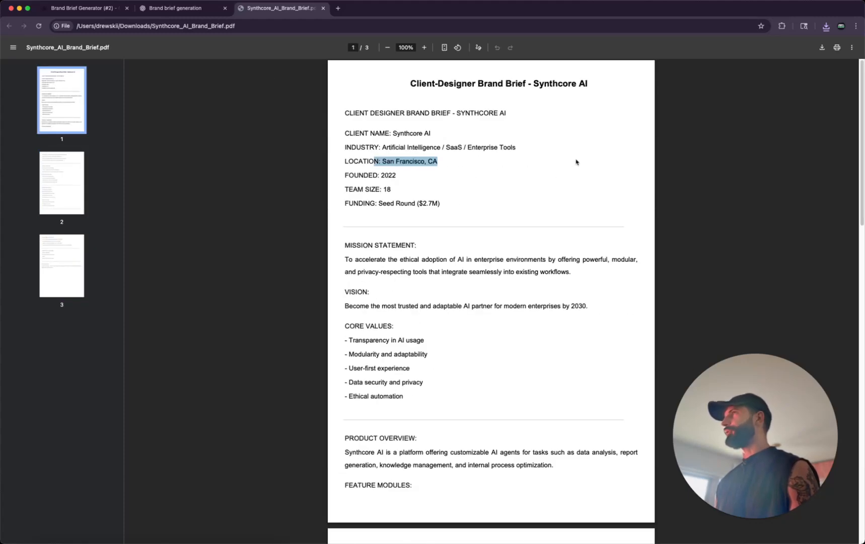
pyautogui.click(101, 8)
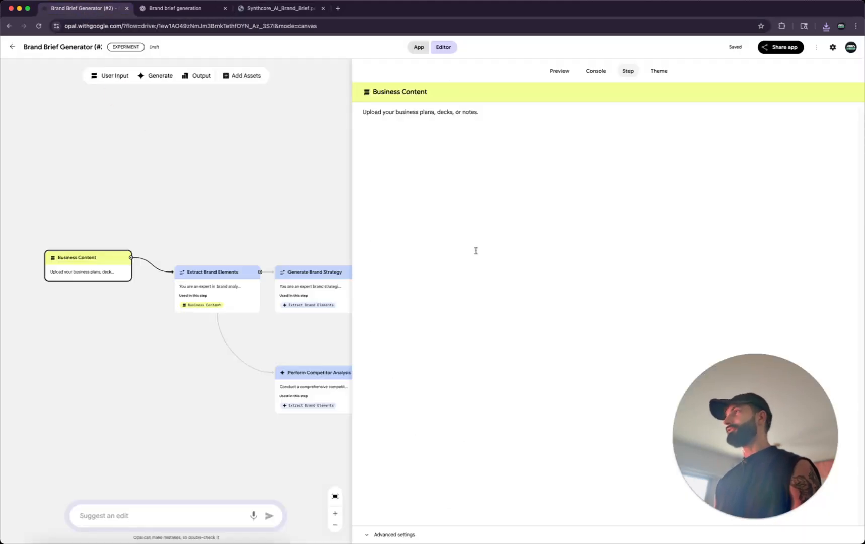
# Step: Preview the Opal app, start it, and try to upload Synthcore_AI_Brand_Brief.pdf as the business content
pyautogui.click(562, 71)
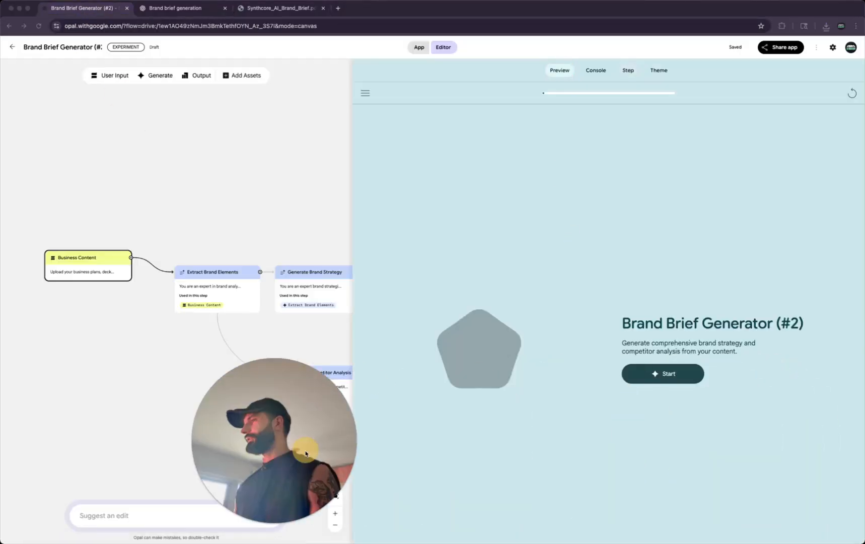
pyautogui.click(664, 375)
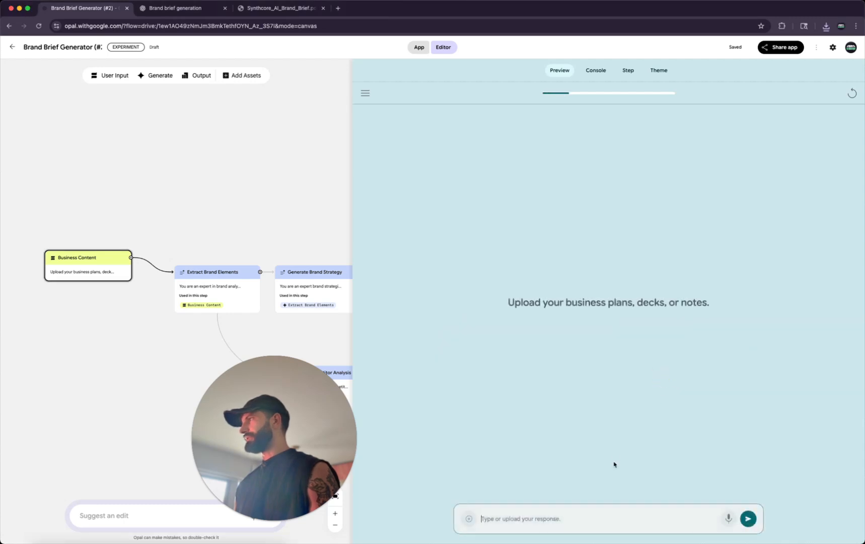
pyautogui.click(825, 28)
pyautogui.click(486, 520)
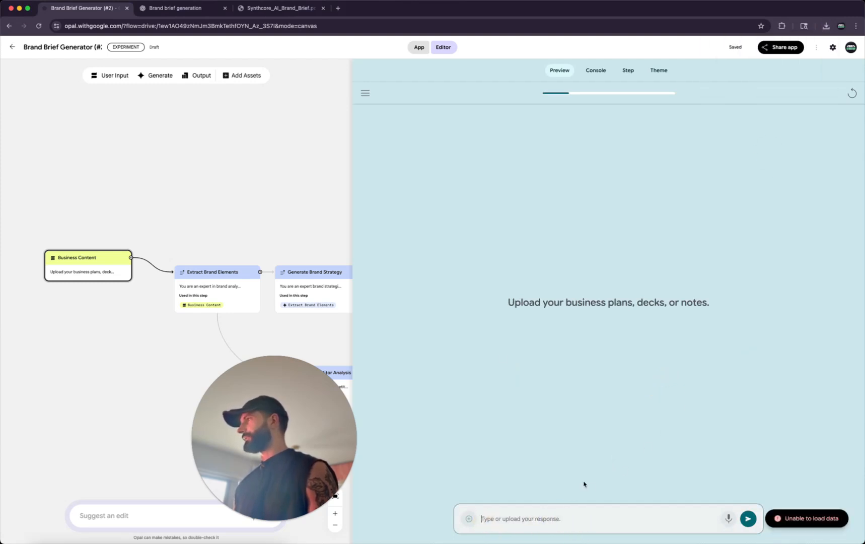
# Step: Copy the full text of Synthcore_AI_Brand_Brief.pdf, paste it as the app's business content response, and submit it
pyautogui.click(277, 9)
pyautogui.moveTo(411, 80); pyautogui.dragTo(434, 325)
pyautogui.scroll(-16, 562, 160)
pyautogui.click(90, 8)
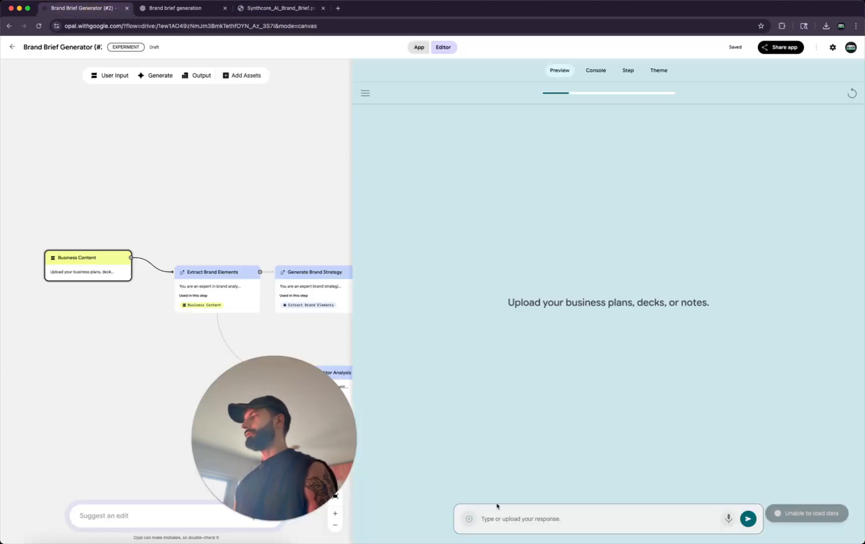
pyautogui.click(506, 520)
pyautogui.write('Design a scalable, modular brand identity that feels solid and modern, with room for future product expansions and integrations.')
pyautogui.scroll(10, 500, 501)
pyautogui.click(749, 519)
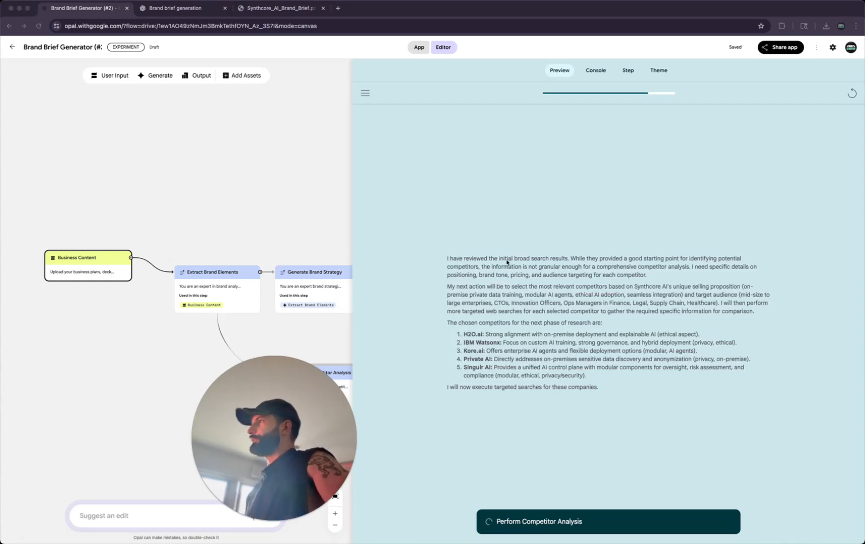
# Step: Read the interim notes of the Perform Competitor Analysis step on the initial search and the choice of competitors
pyautogui.click(553, 257)
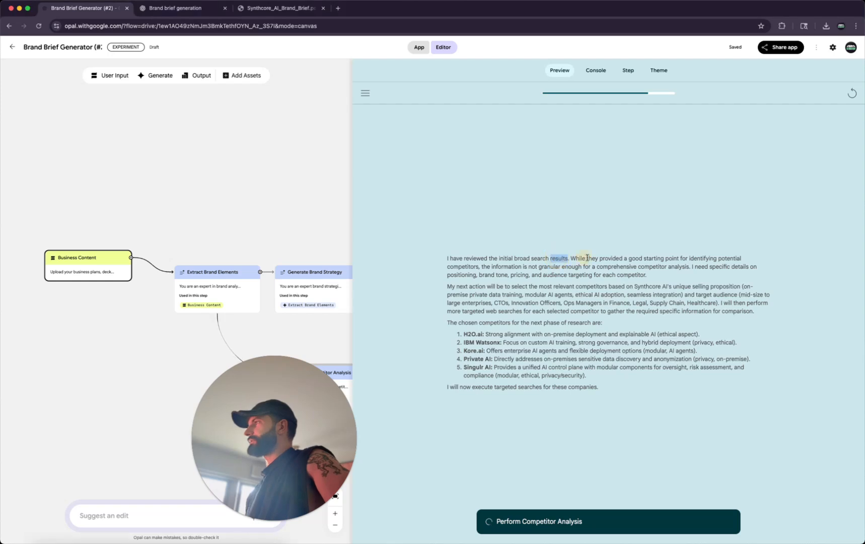
pyautogui.tripleClick(598, 259)
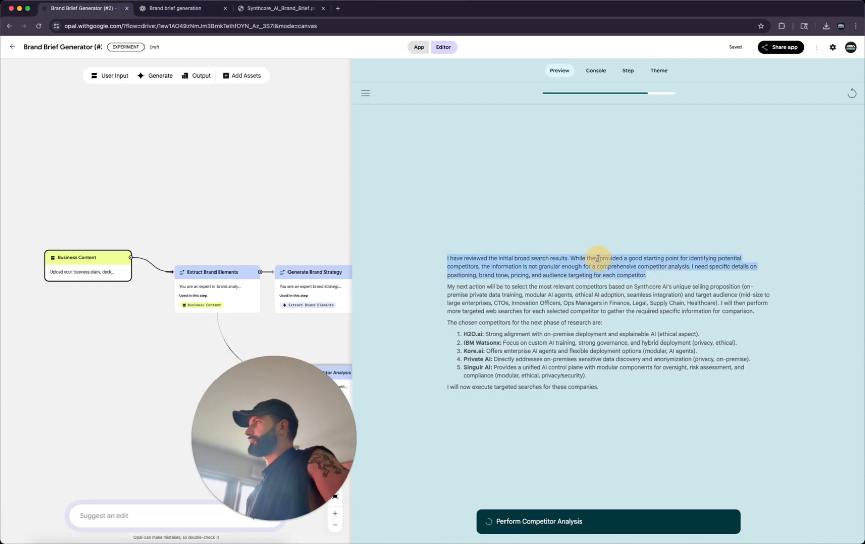
pyautogui.click(776, 282)
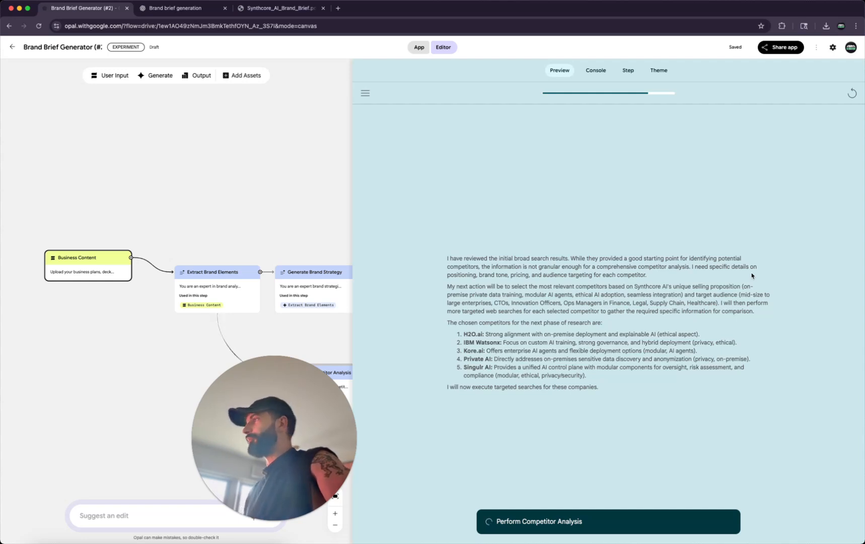
pyautogui.moveTo(652, 277); pyautogui.dragTo(426, 257)
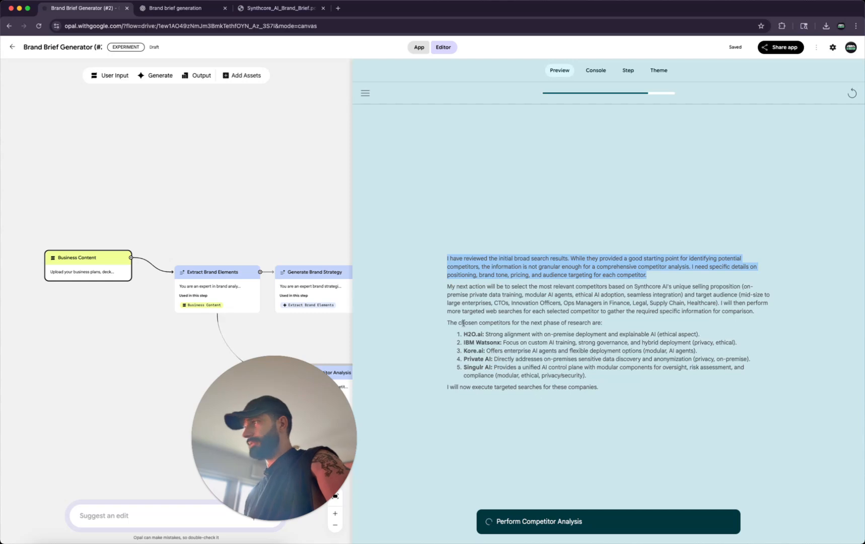
pyautogui.moveTo(442, 322); pyautogui.dragTo(634, 397)
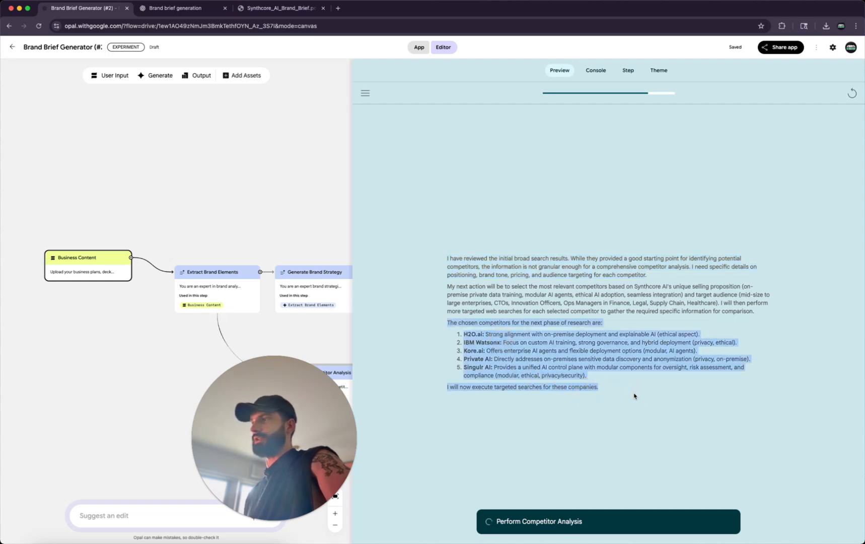
# Step: Go through the chosen competitors one by one in the interim list and wait for the final report
pyautogui.tripleClick(469, 334)
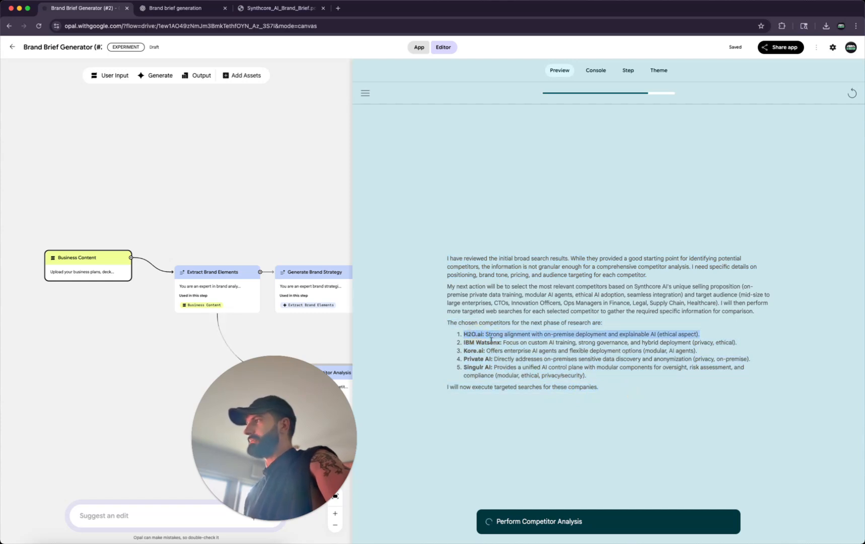
pyautogui.tripleClick(492, 342)
pyautogui.click(481, 351)
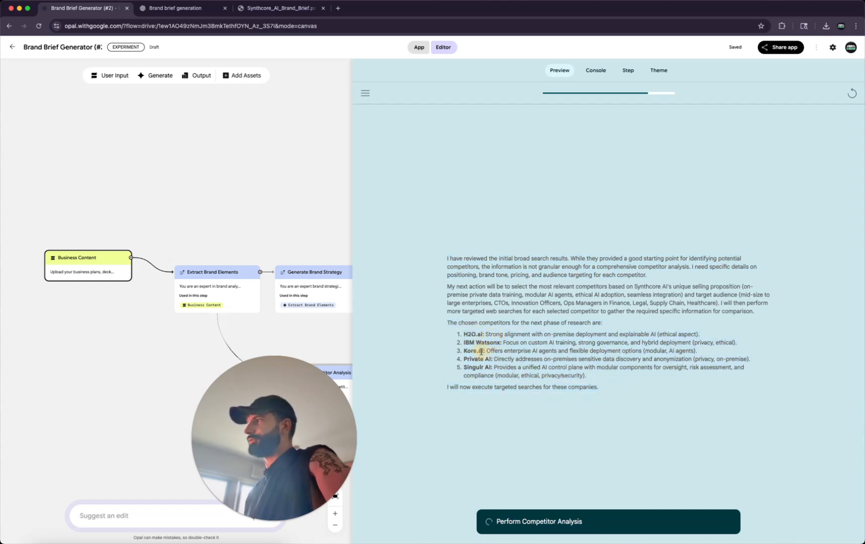
pyautogui.tripleClick(481, 351)
pyautogui.tripleClick(481, 358)
pyautogui.click(482, 357)
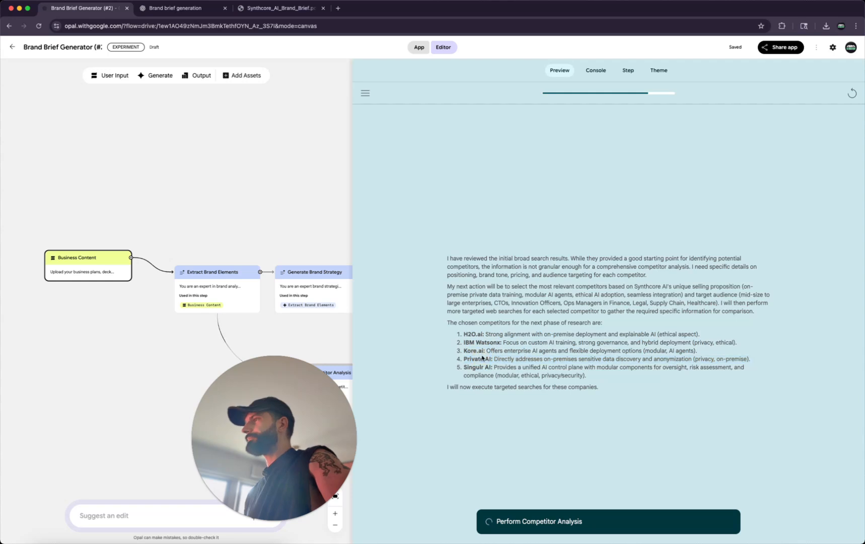
pyautogui.tripleClick(474, 368)
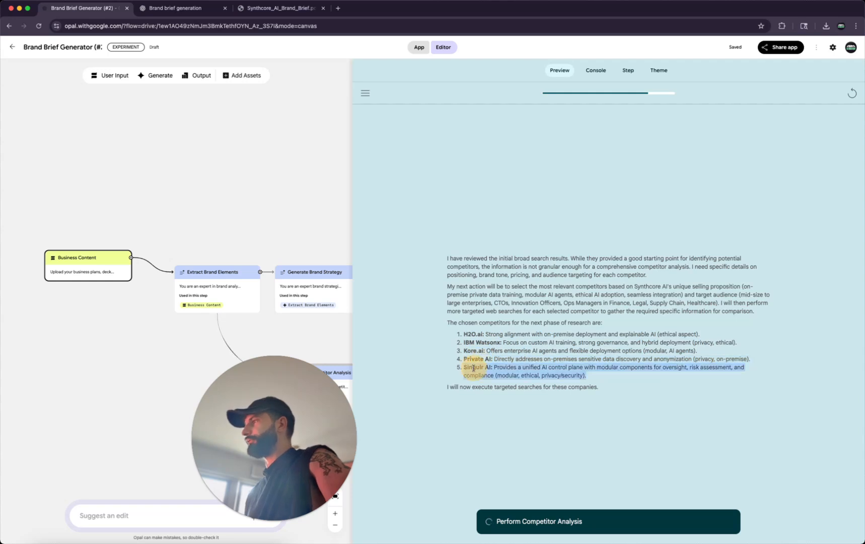
pyautogui.click(482, 427)
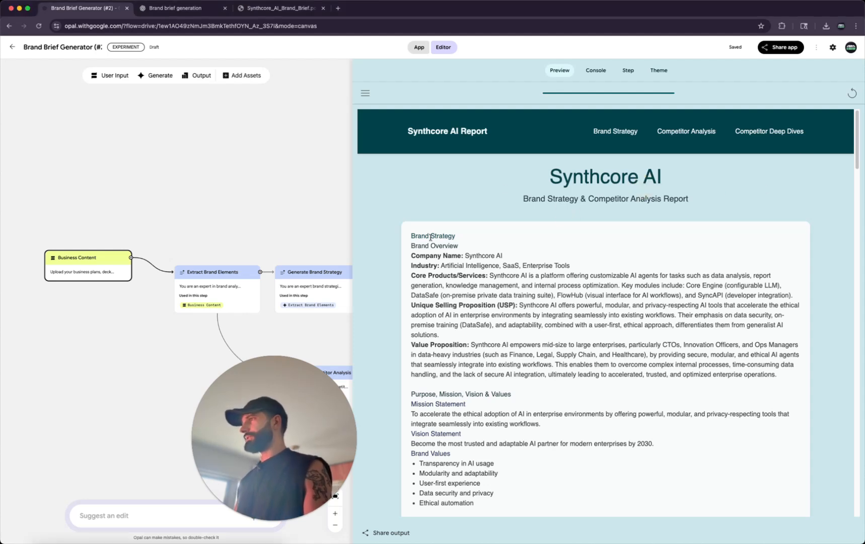
# Step: Read the Brand Strategy section of the Synthcore AI Report, from the brand overview to the strategic recommendations
pyautogui.scroll(-3, 458, 302)
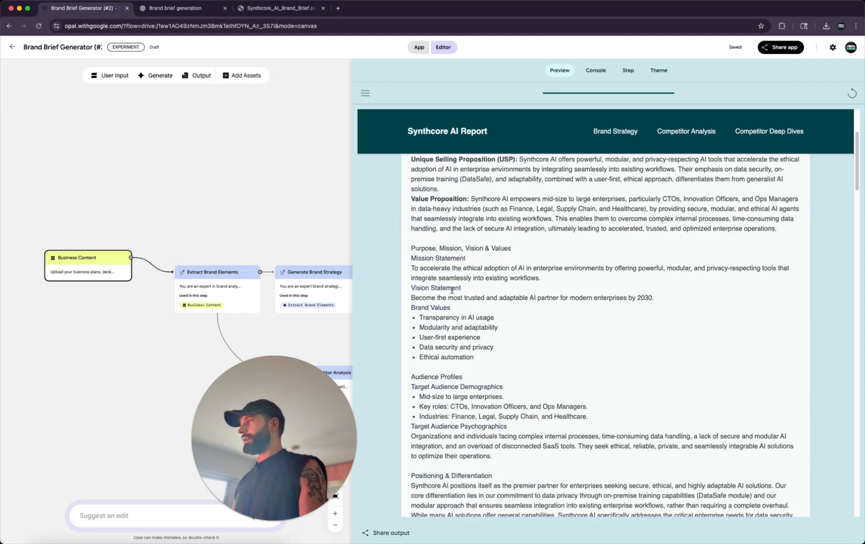
pyautogui.scroll(-4, 488, 323)
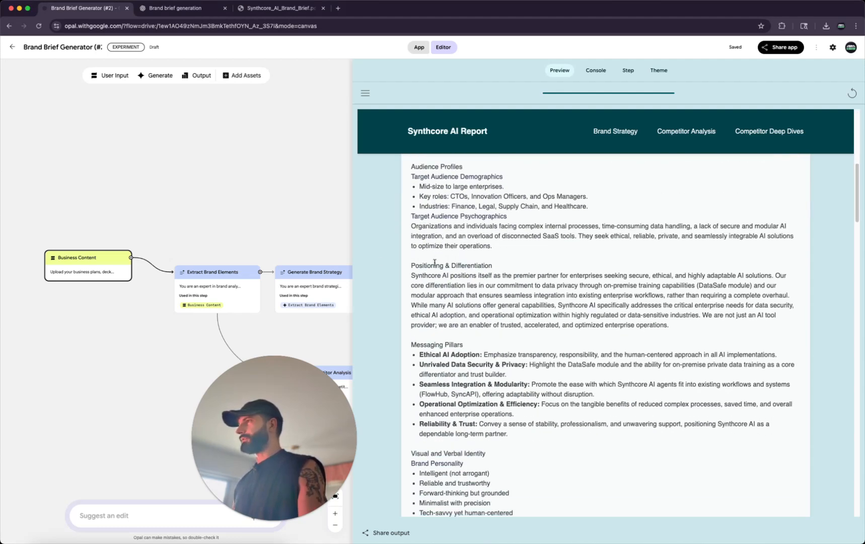
pyautogui.scroll(-2, 467, 325)
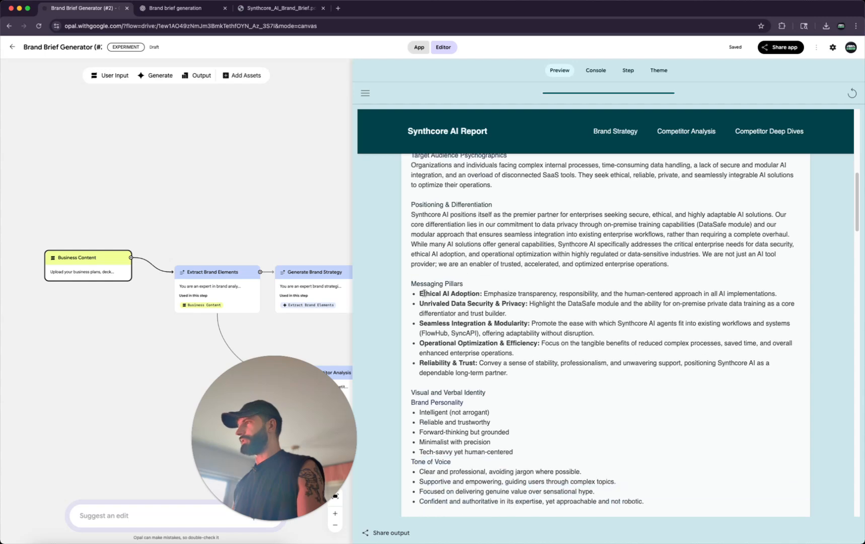
pyautogui.scroll(-2, 425, 294)
pyautogui.tripleClick(429, 327)
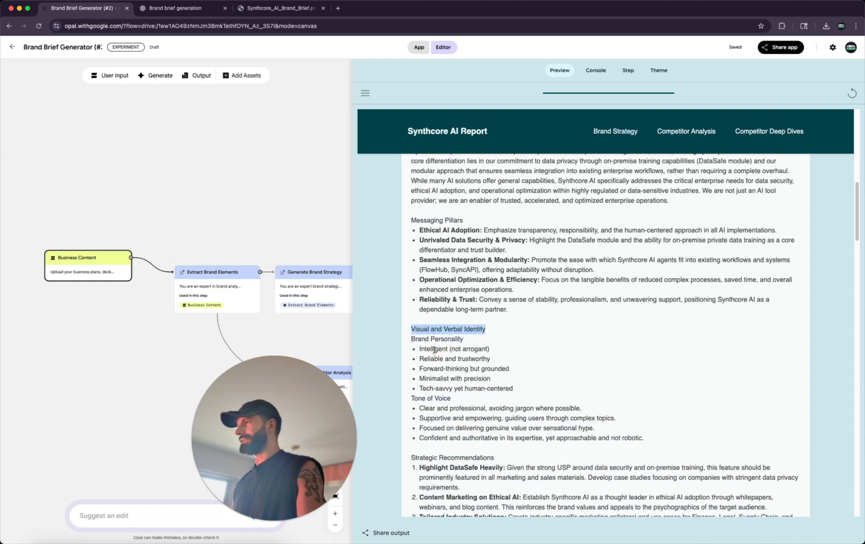
pyautogui.scroll(-2, 436, 350)
pyautogui.click(468, 350)
pyautogui.tripleClick(469, 350)
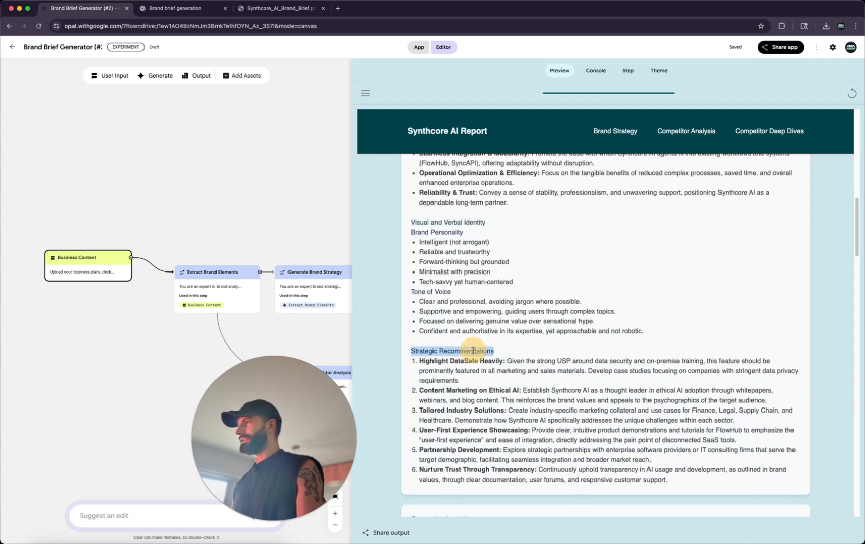
# Step: Read the report's Competitor Analysis section, including data privacy, on-premise solutions and enterprise AI competitors
pyautogui.scroll(-3, 471, 378)
pyautogui.scroll(-4, 471, 378)
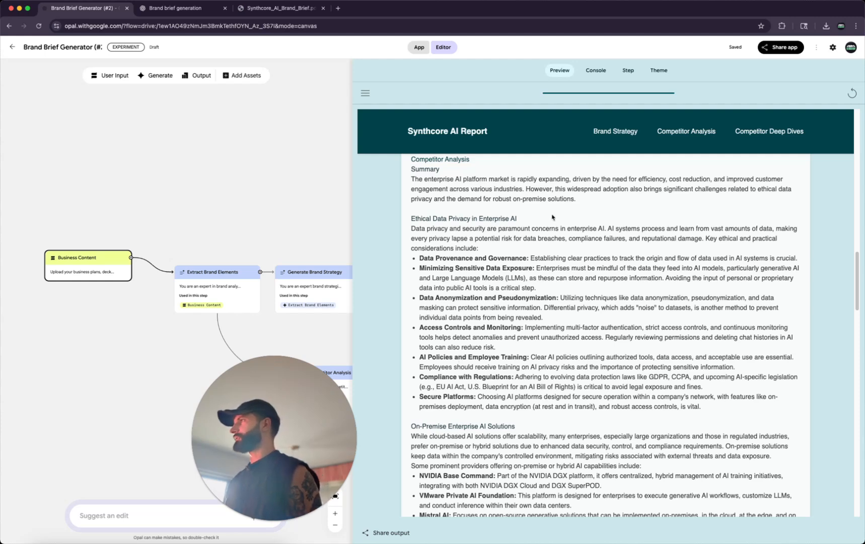
pyautogui.moveTo(411, 218); pyautogui.dragTo(755, 414)
pyautogui.scroll(-7, 755, 414)
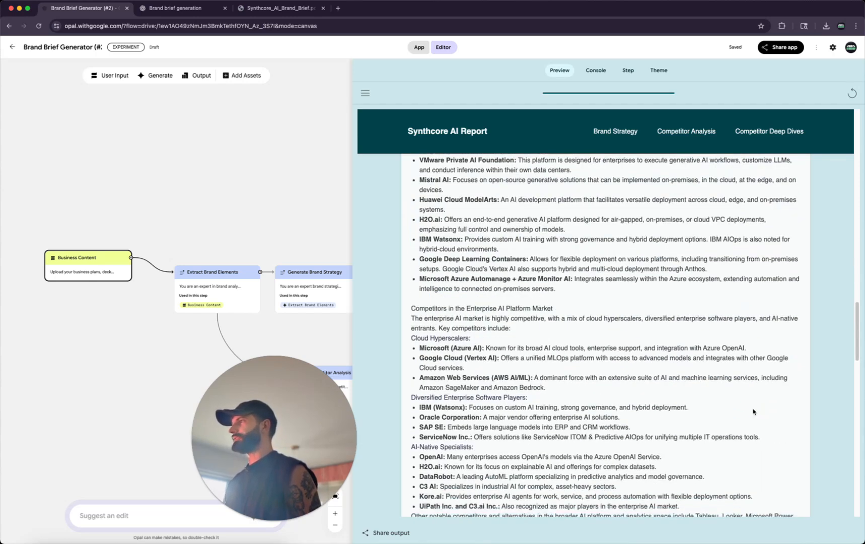
# Step: Review the Competitor Deep Dives & Comparison table through its last row and return to its beginning
pyautogui.scroll(-6, 754, 412)
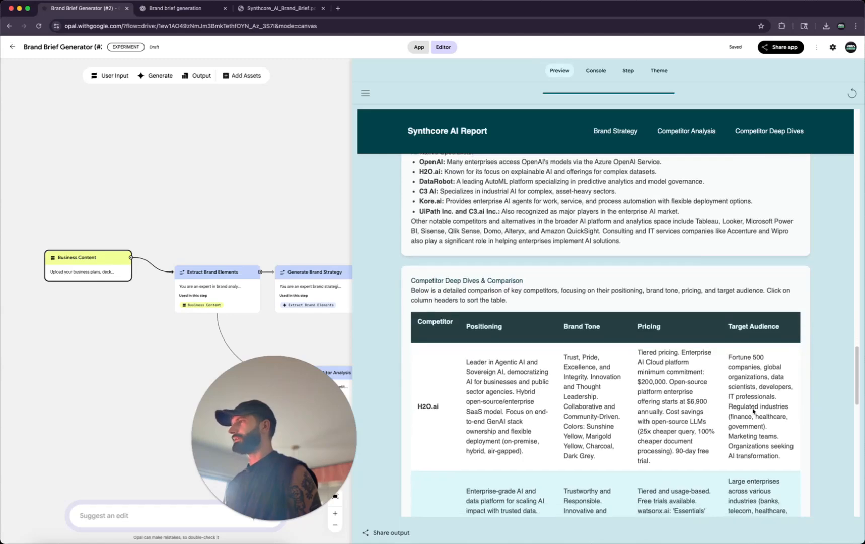
pyautogui.scroll(-2, 754, 411)
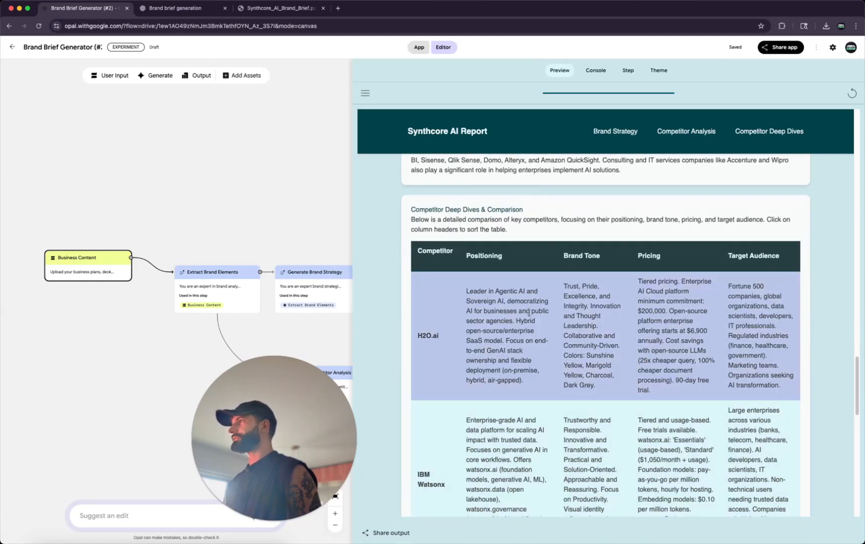
pyautogui.scroll(-1, 524, 308)
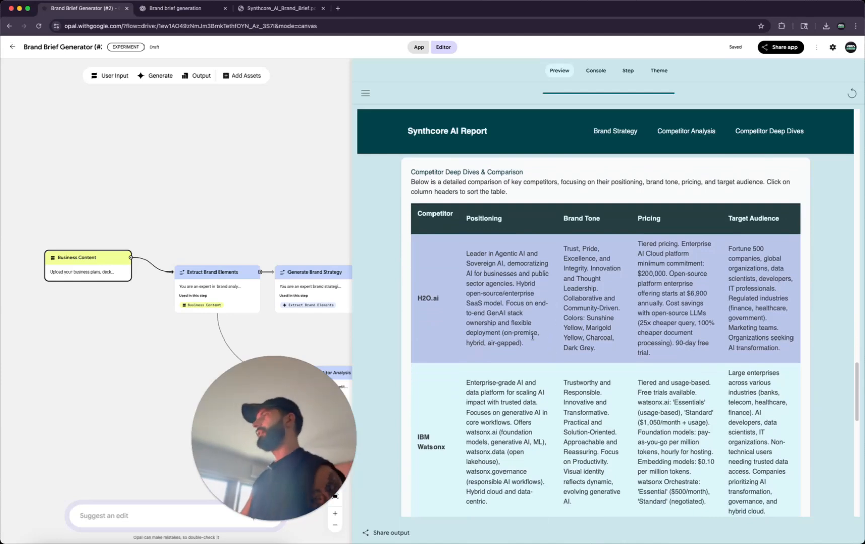
pyautogui.scroll(-4, 533, 340)
pyautogui.scroll(-8, 532, 340)
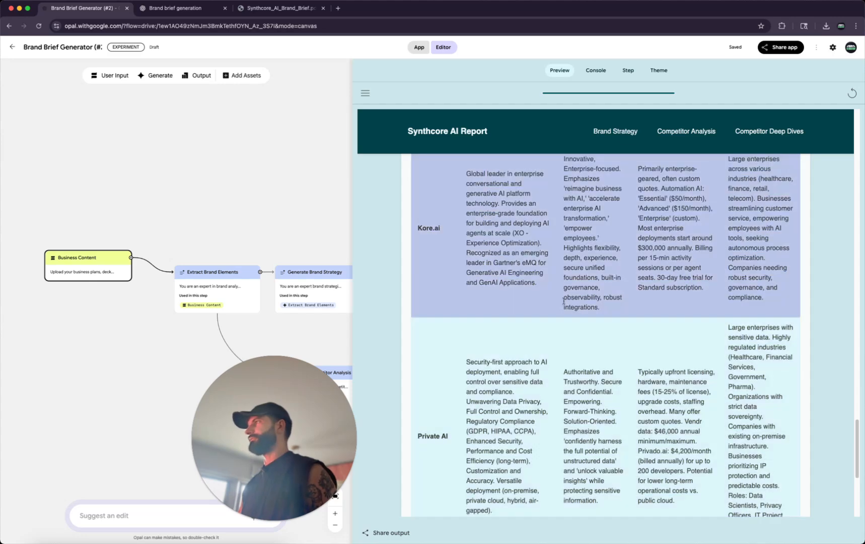
pyautogui.scroll(-3, 602, 379)
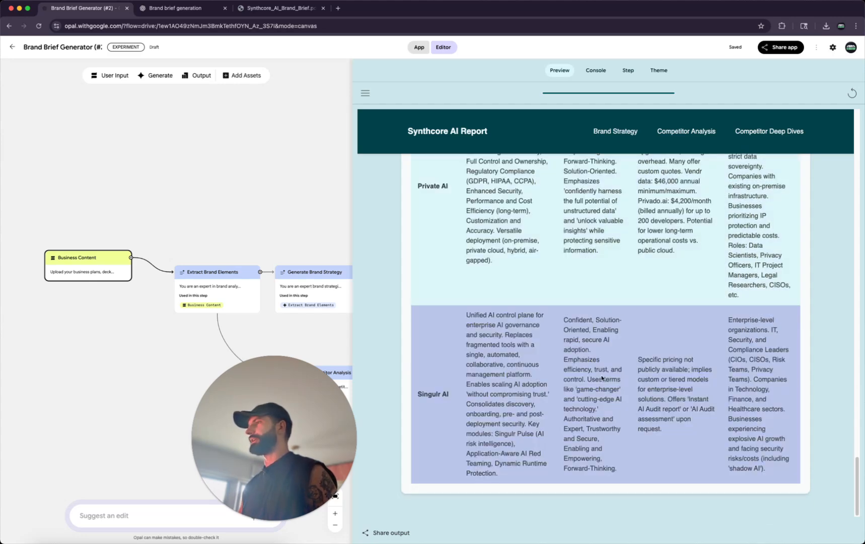
pyautogui.scroll(15, 601, 378)
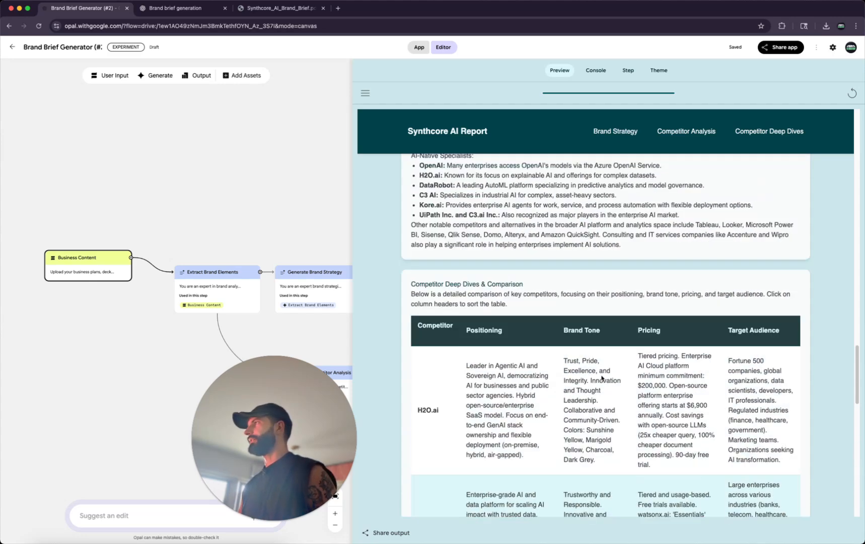
# Step: Test the report's navigation links for Competitor Analysis, Brand Strategy and Competitor Deep Dives
pyautogui.click(710, 134)
pyautogui.click(610, 81)
pyautogui.click(769, 87)
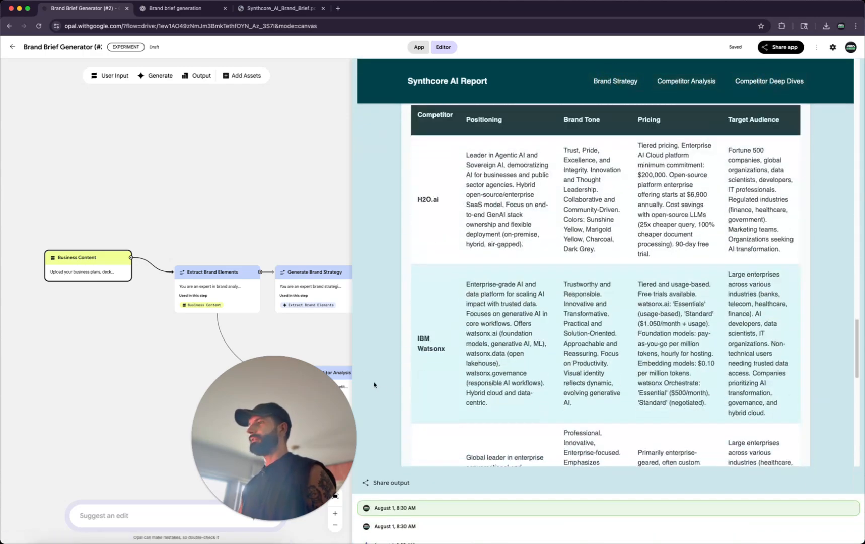
# Step: Inspect the prompts of the Generate Brand Strategy, Perform Competitor Analysis, Generate Final Report and Extract Brand Elements steps
pyautogui.moveTo(333, 345); pyautogui.dragTo(215, 268)
pyautogui.click(209, 213)
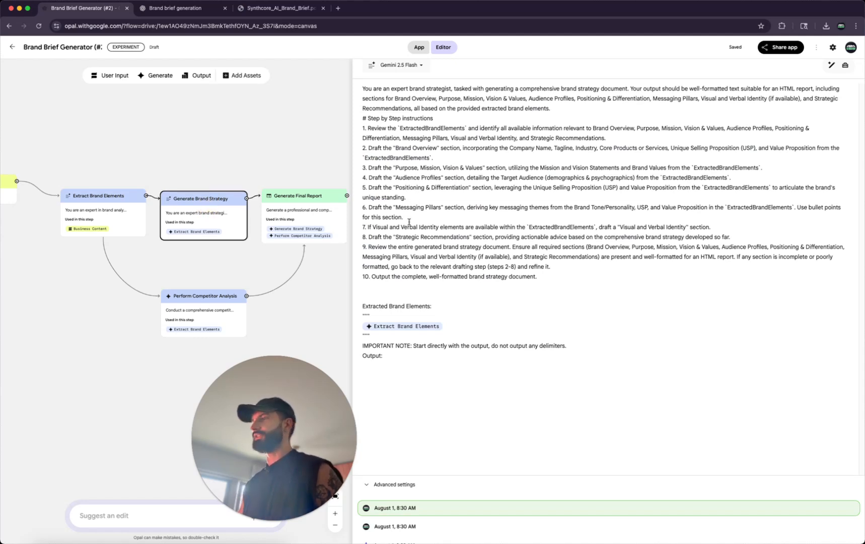
pyautogui.click(234, 304)
pyautogui.click(282, 217)
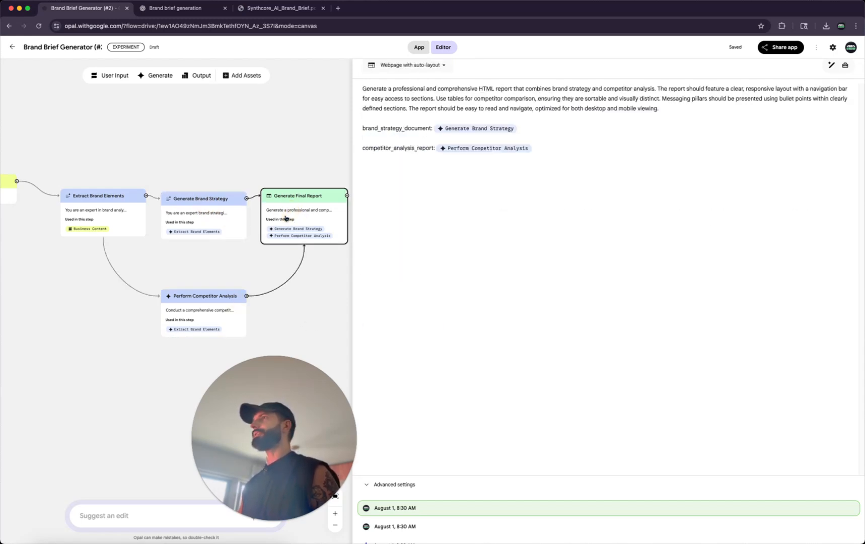
pyautogui.click(108, 207)
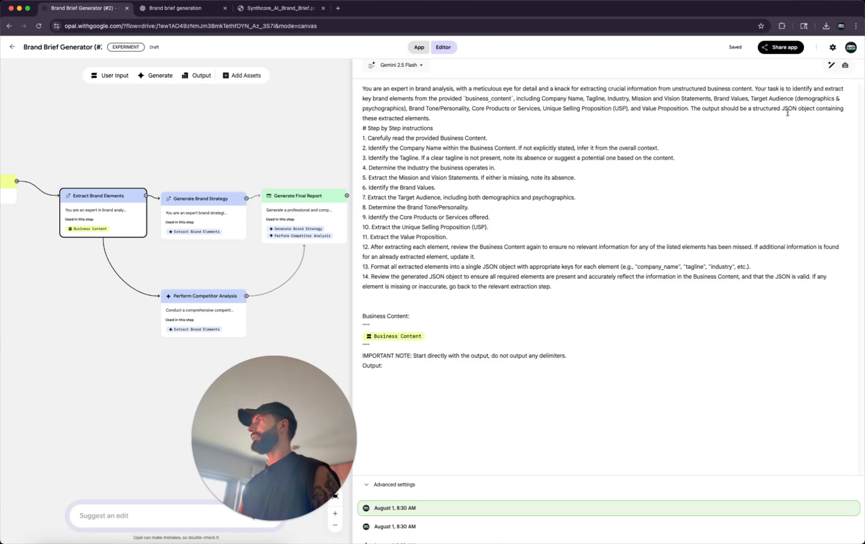
# Step: Return to the report preview and review it backwards from the comparison table to the audience profiles
pyautogui.click(263, 123)
pyautogui.scroll(1, 681, 156)
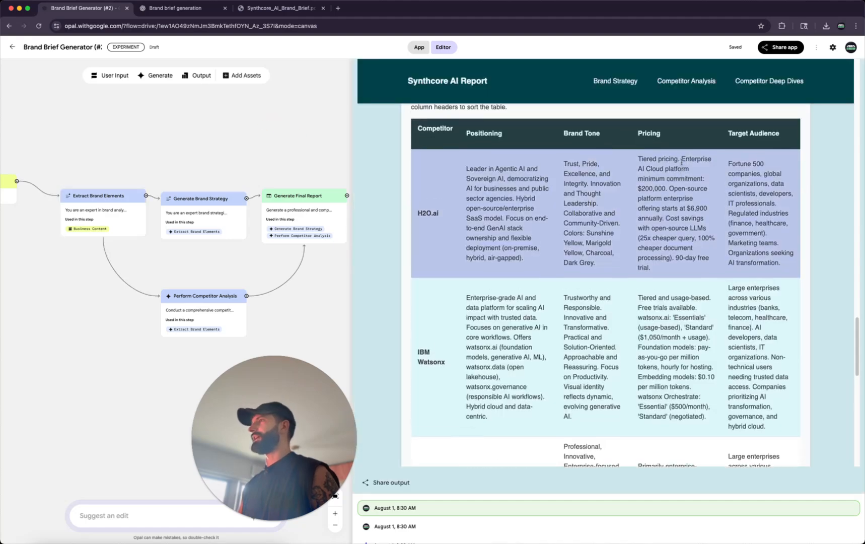
pyautogui.scroll(10, 669, 210)
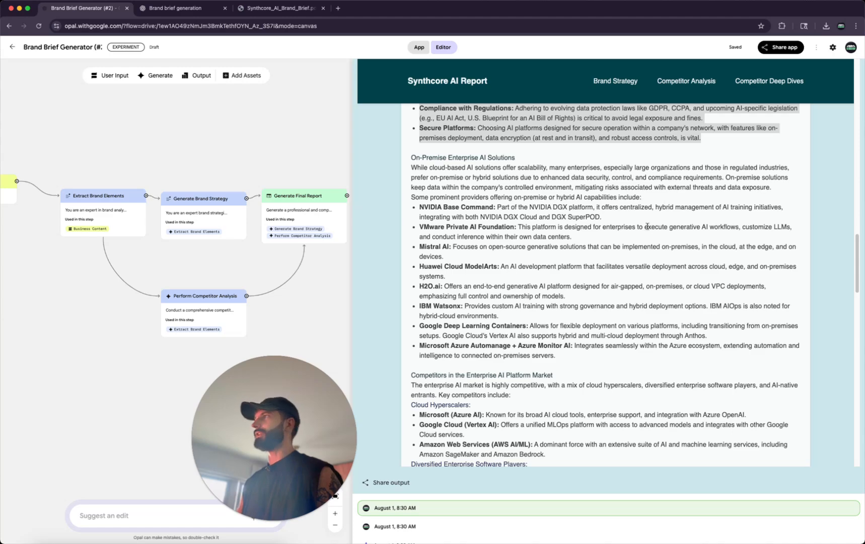
pyautogui.scroll(10, 648, 226)
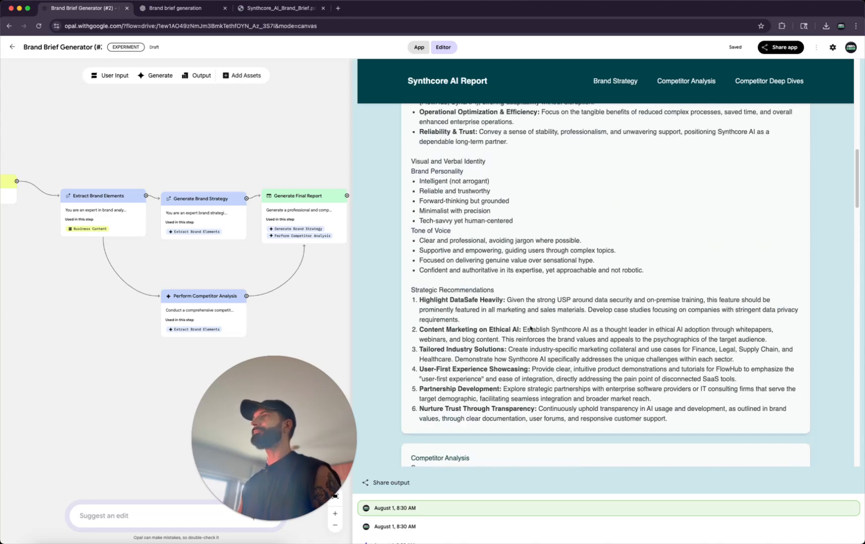
pyautogui.scroll(5, 530, 328)
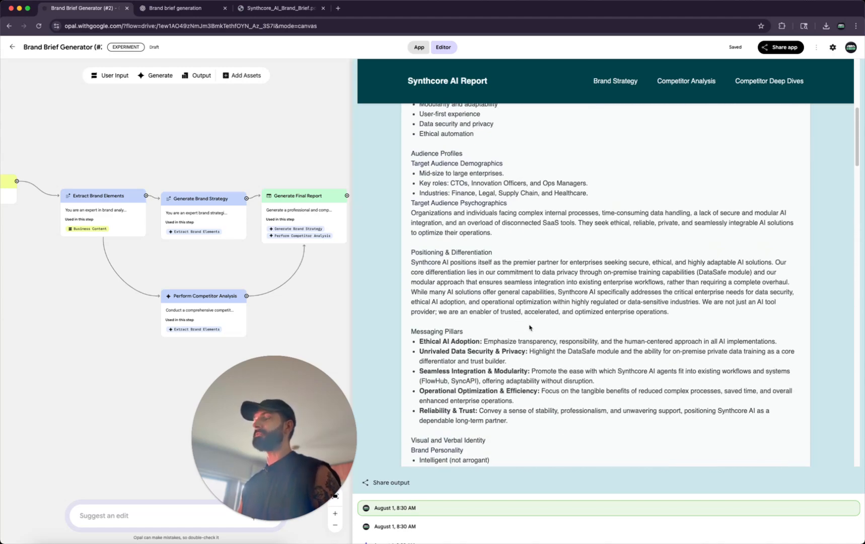